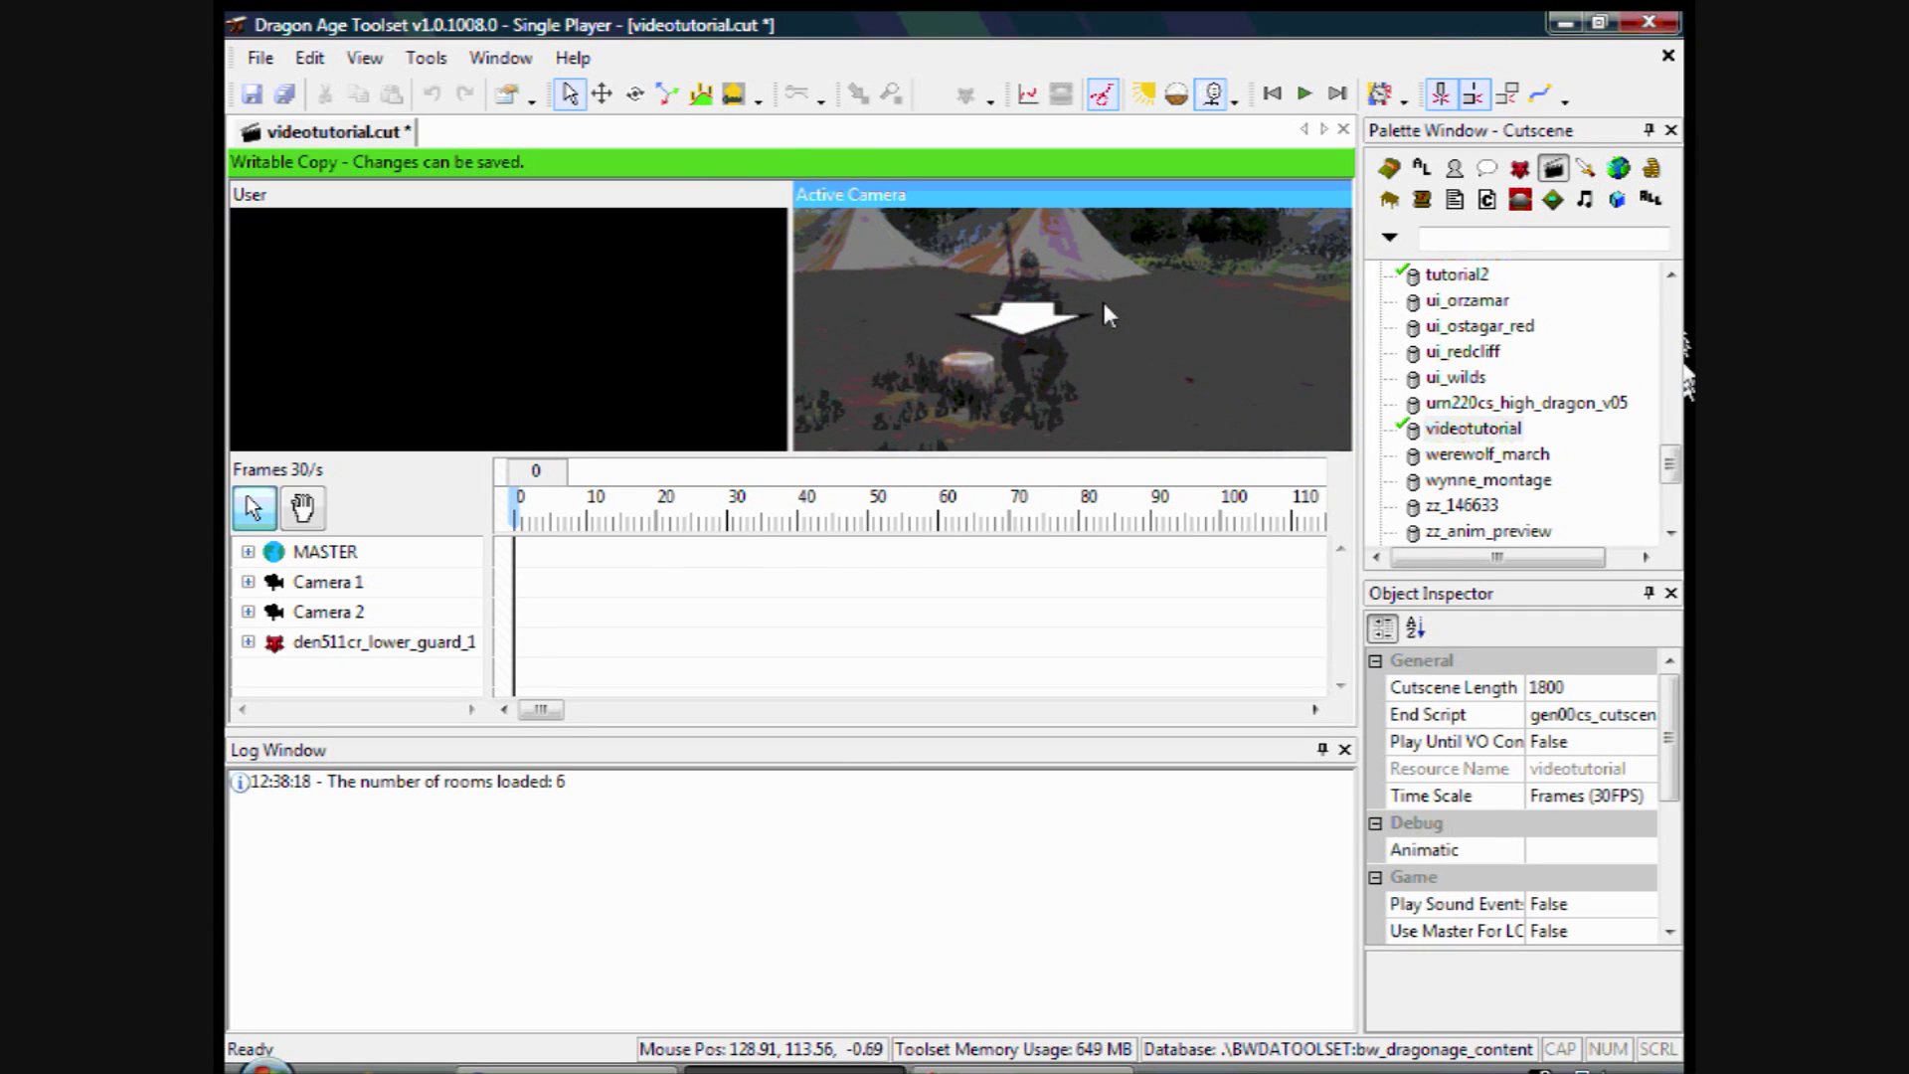
- Delete the four empty New Track rows under den511cr_lower_guard_1
left_click(248, 642)
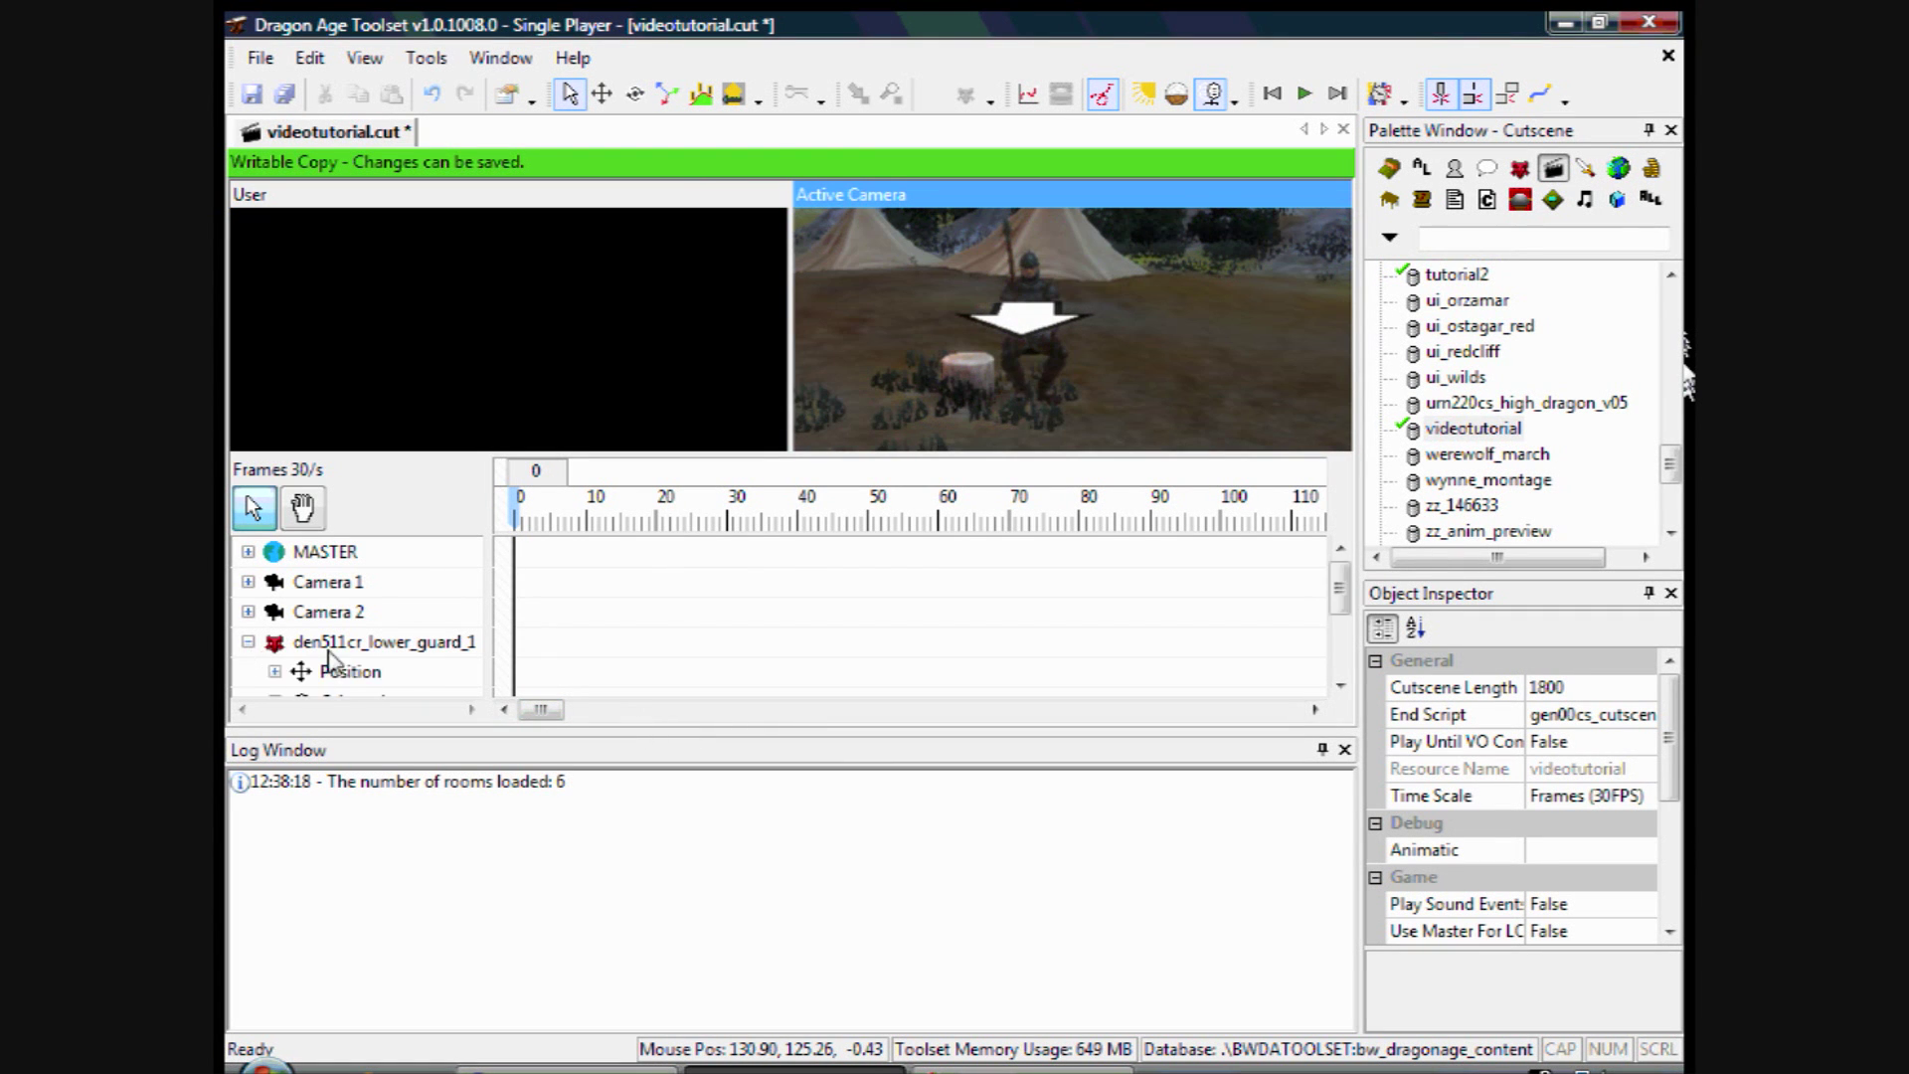
scroll(388, 664, "down", 2)
scroll(388, 664, "down", 1)
left_click_drag(368, 624, 344, 580)
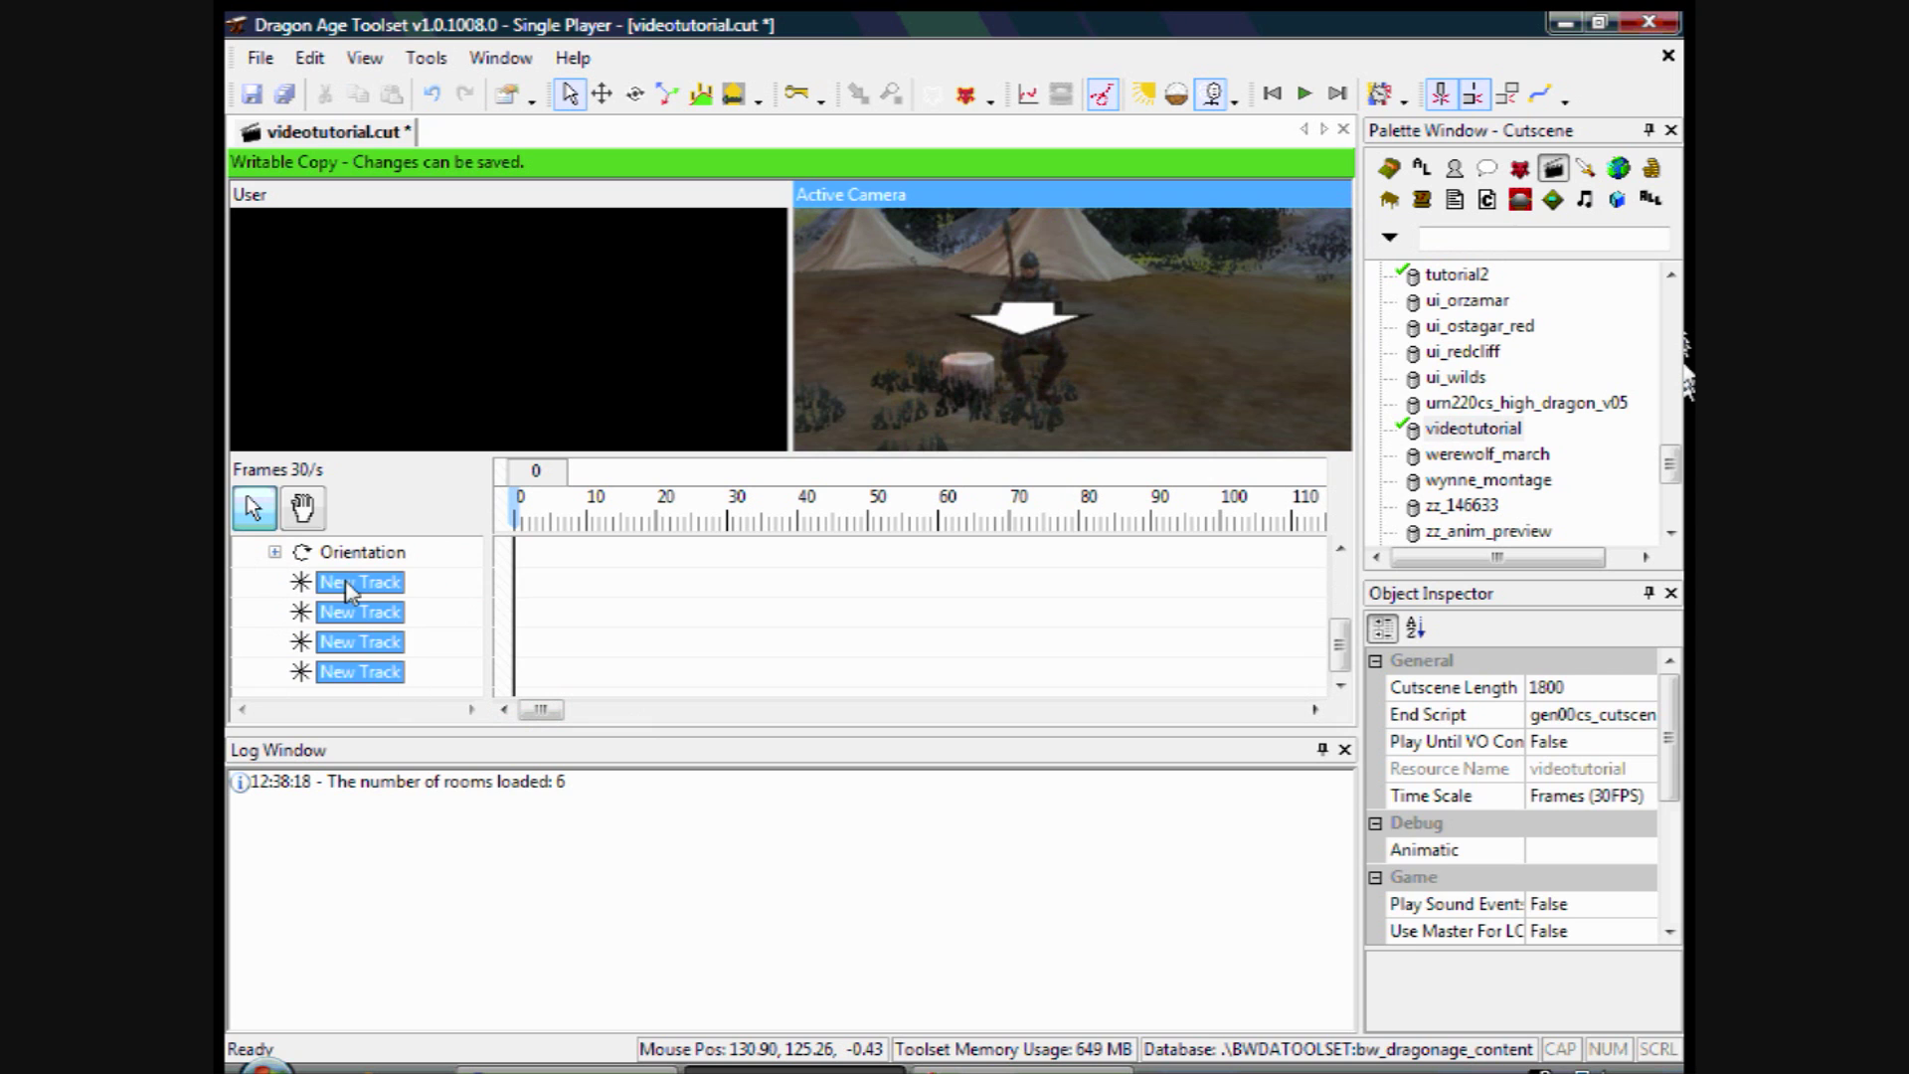
key("Delete")
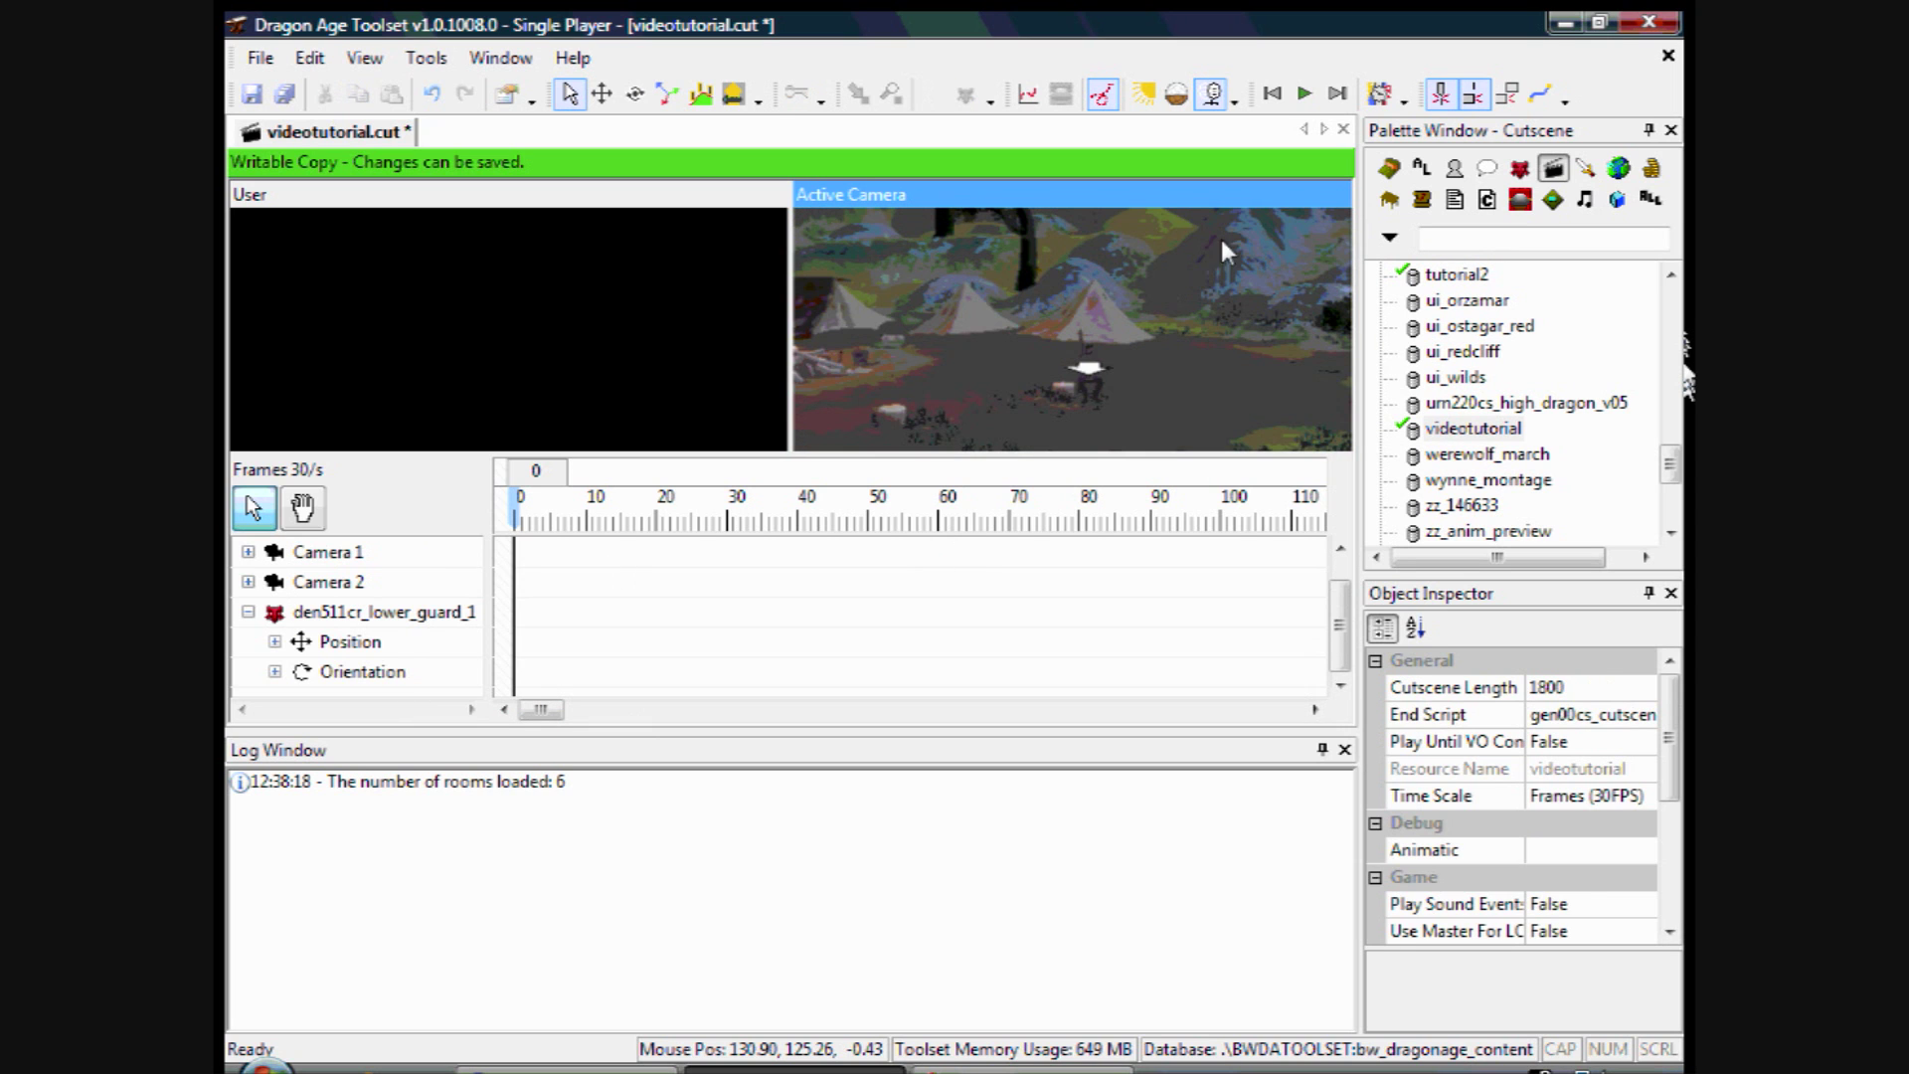
- Orbit the scene view around the guard and select the guard character
scroll(1207, 318, "up", 5)
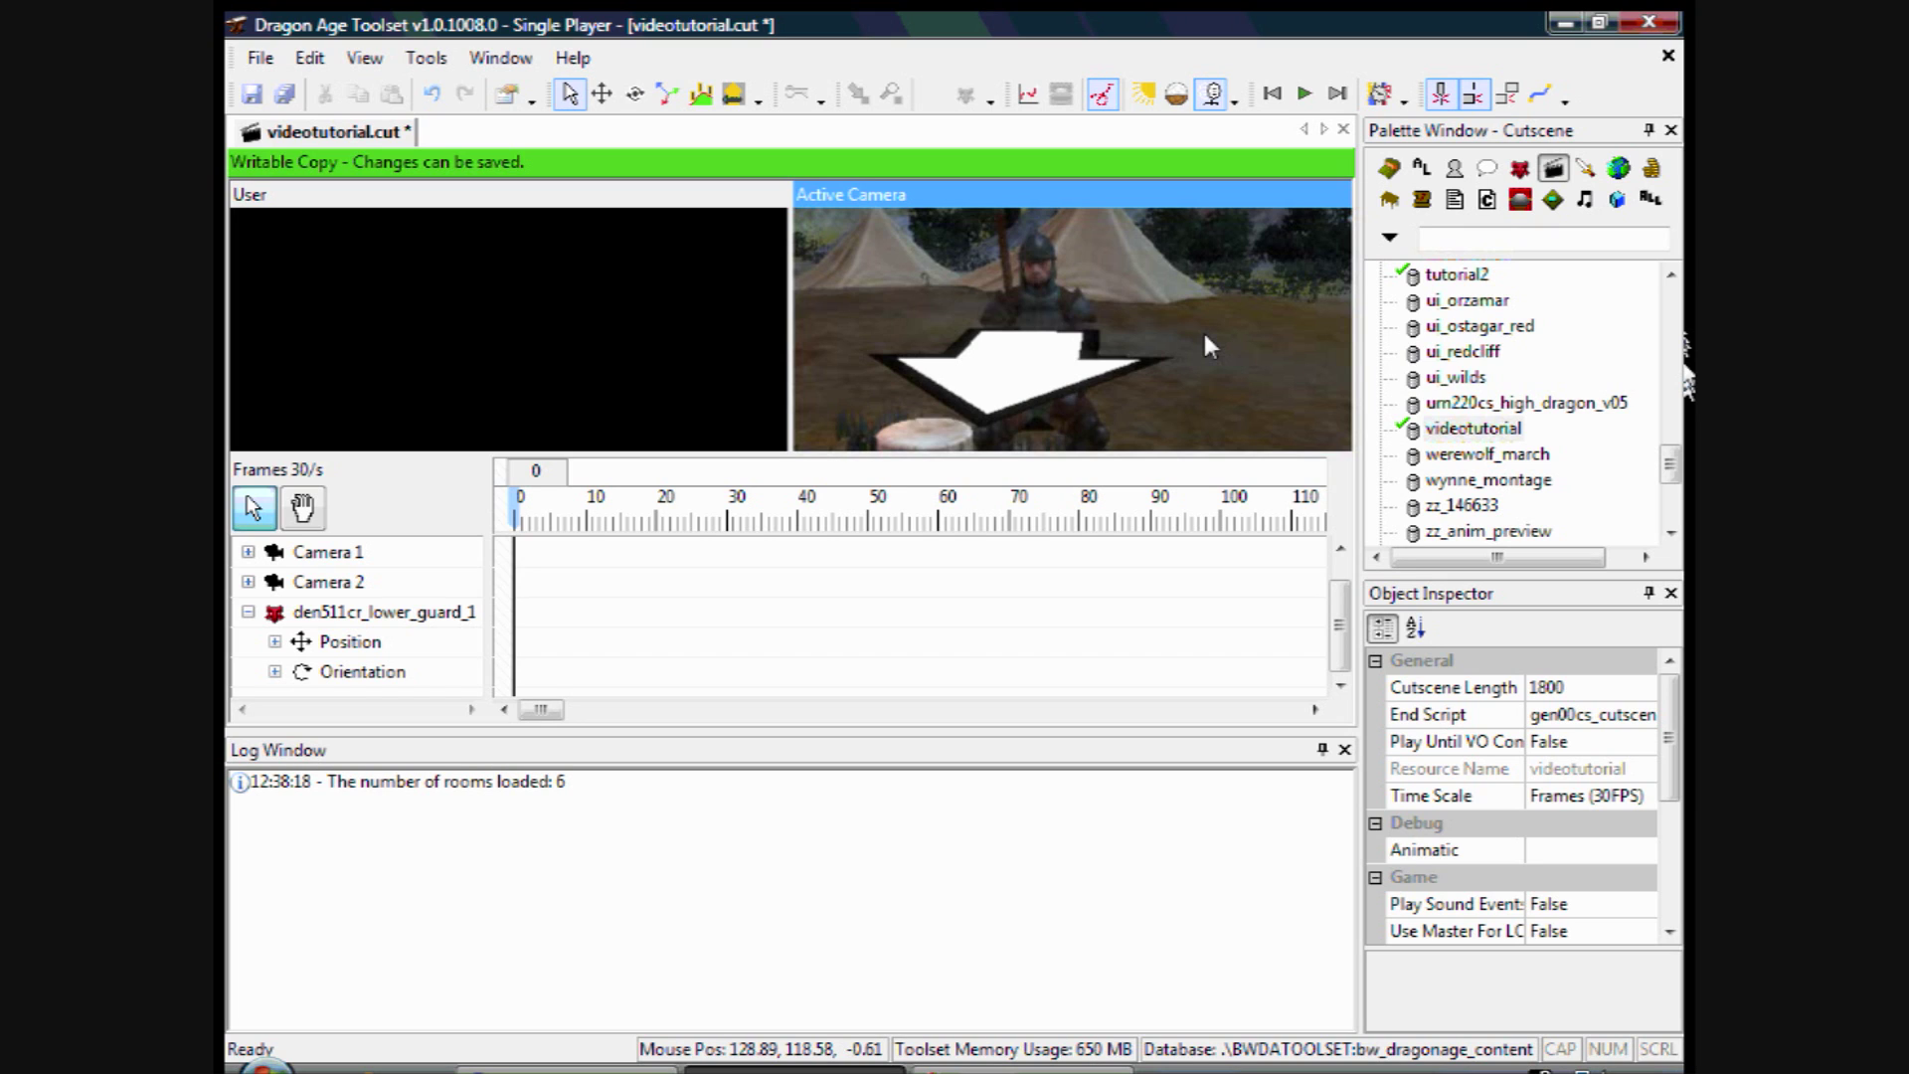
middle_click_drag(1202, 328, 1053, 360)
left_click(1076, 338)
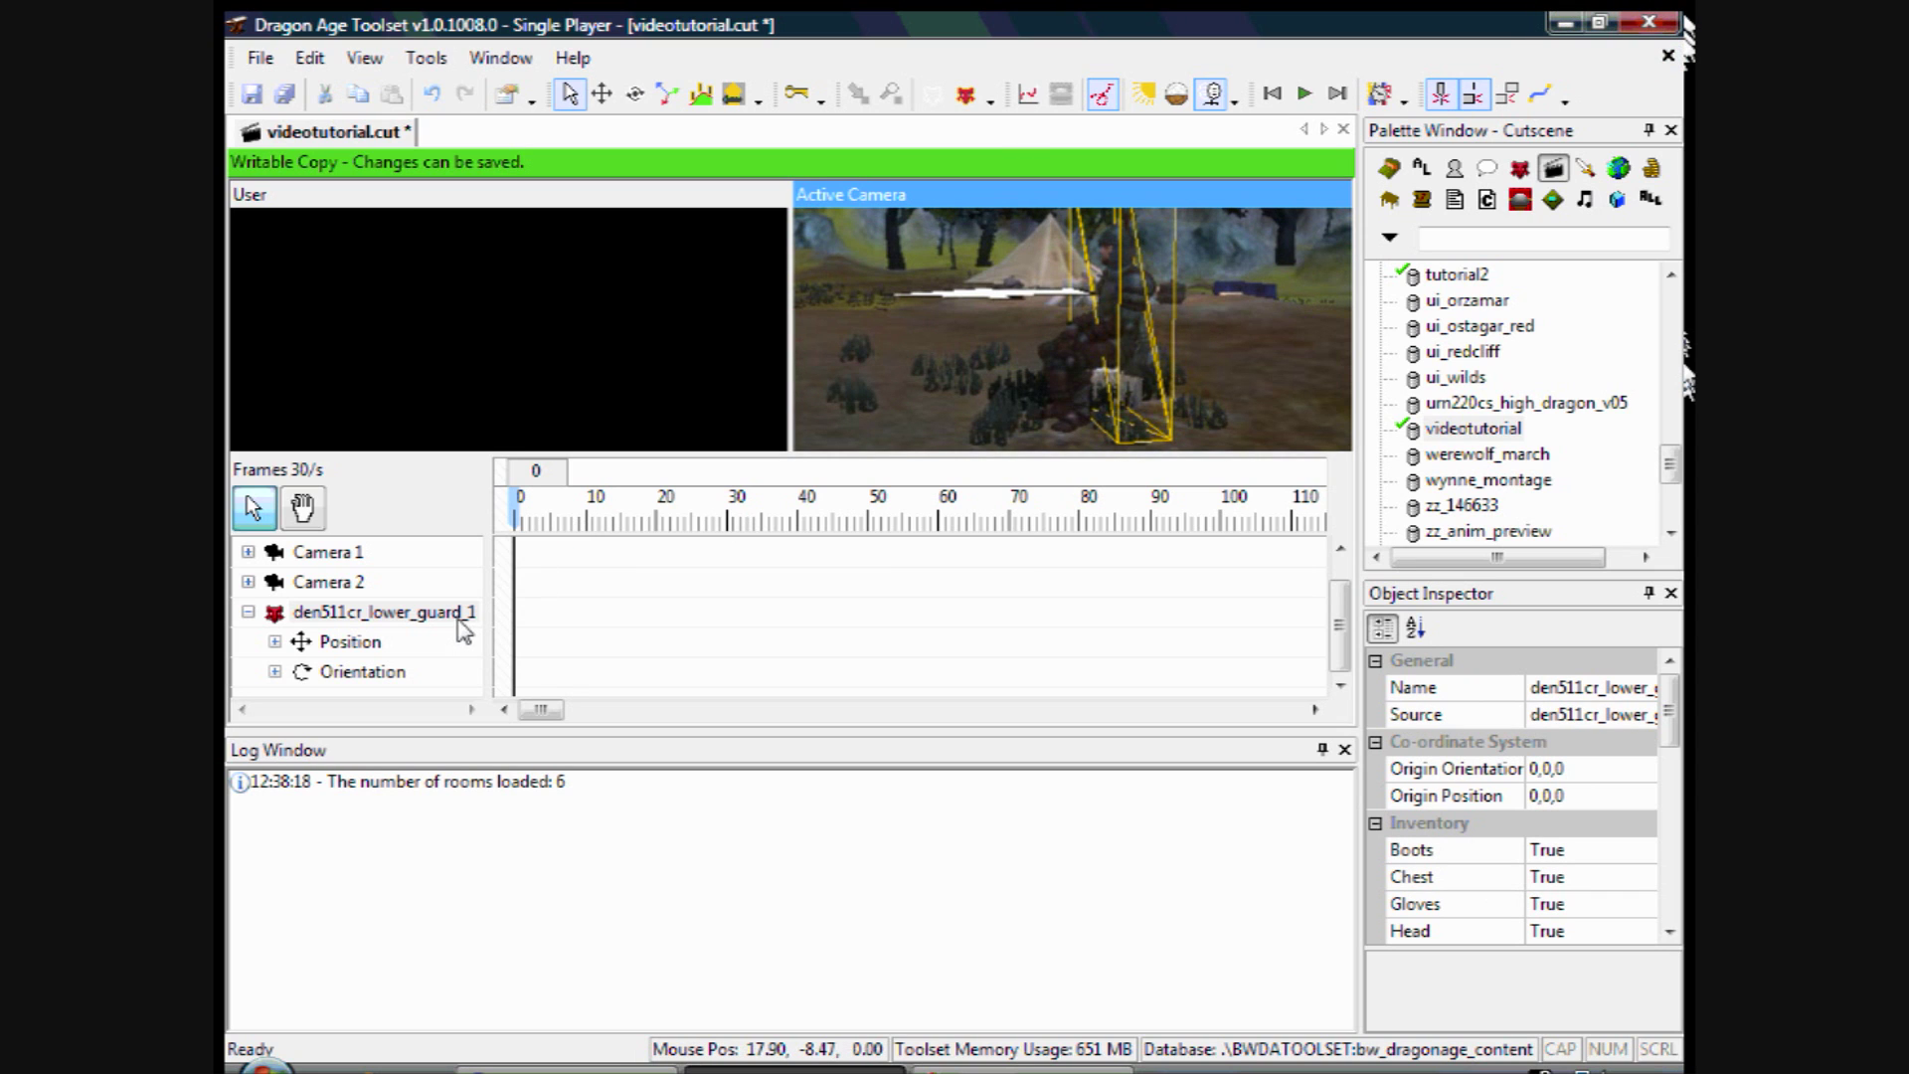
- Add a new track to the guard holding a Play Animation action
left_click(319, 616)
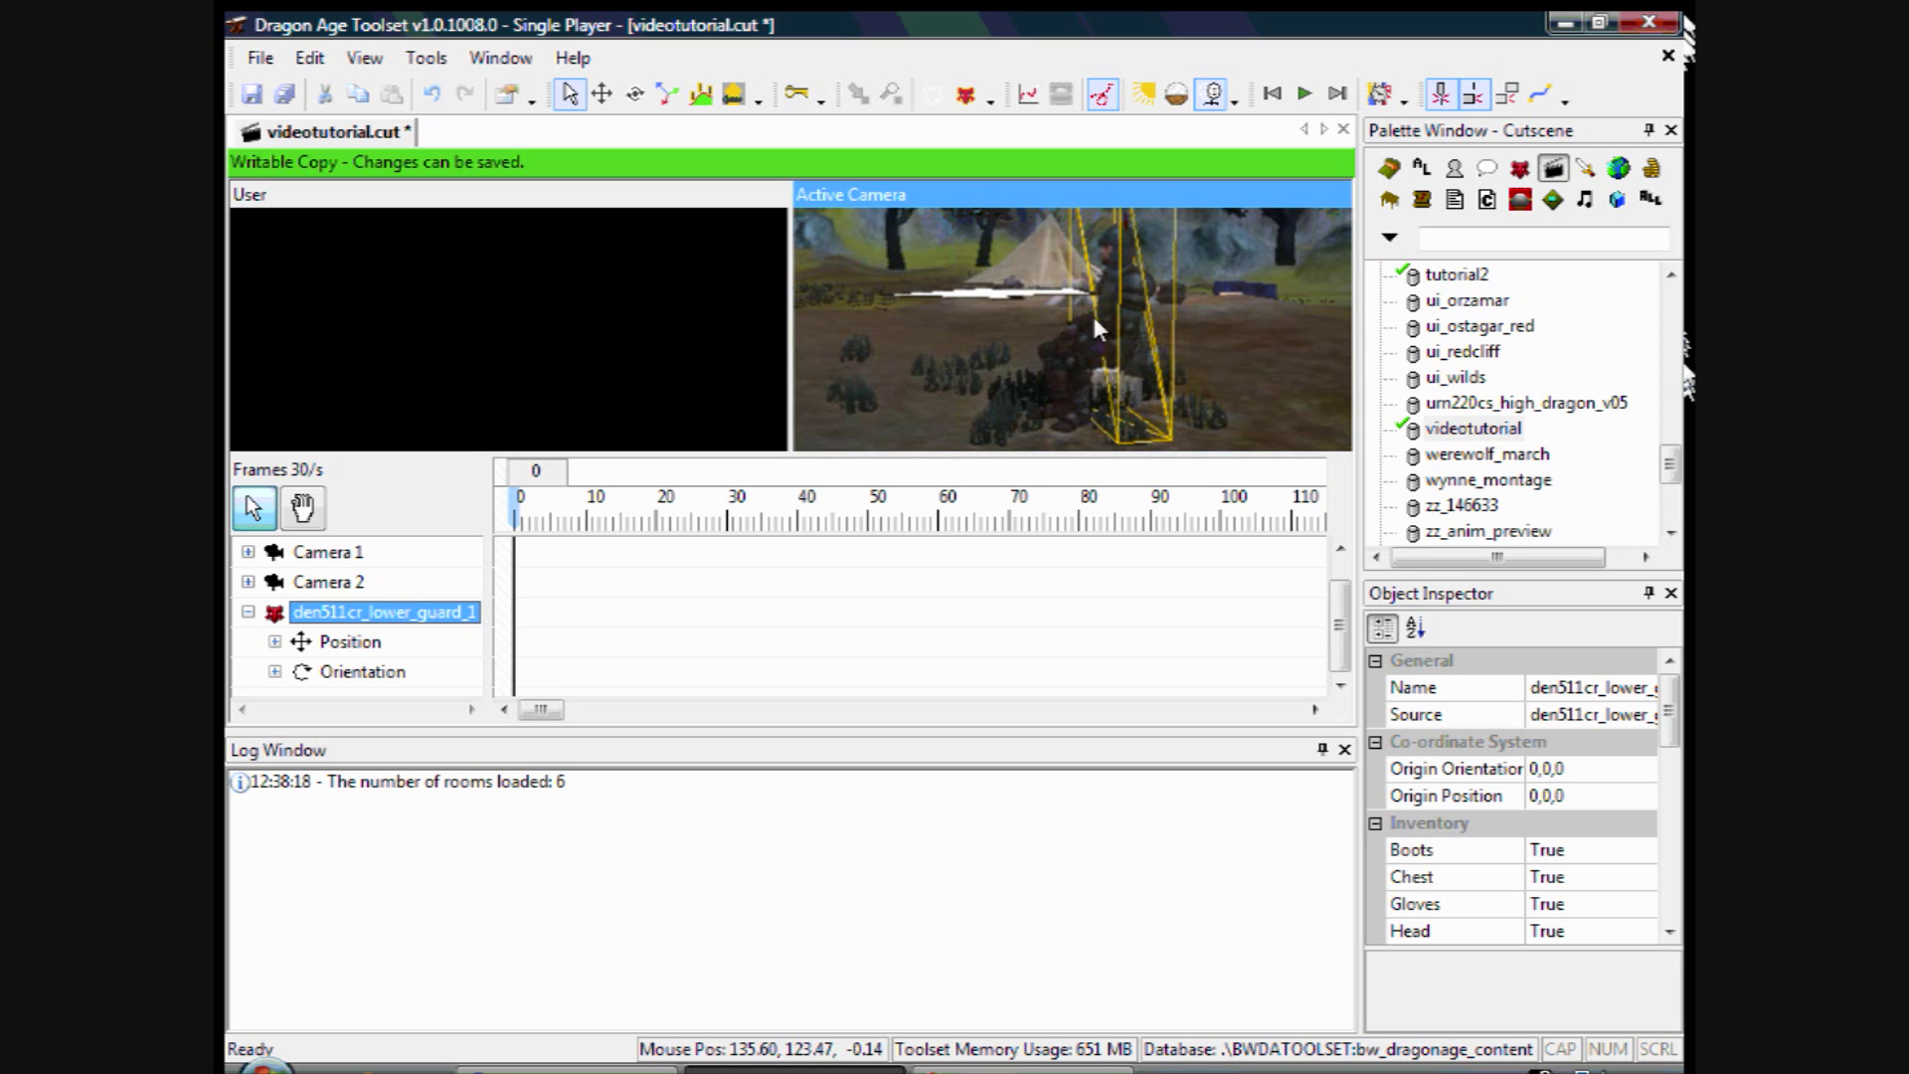
right_click(377, 614)
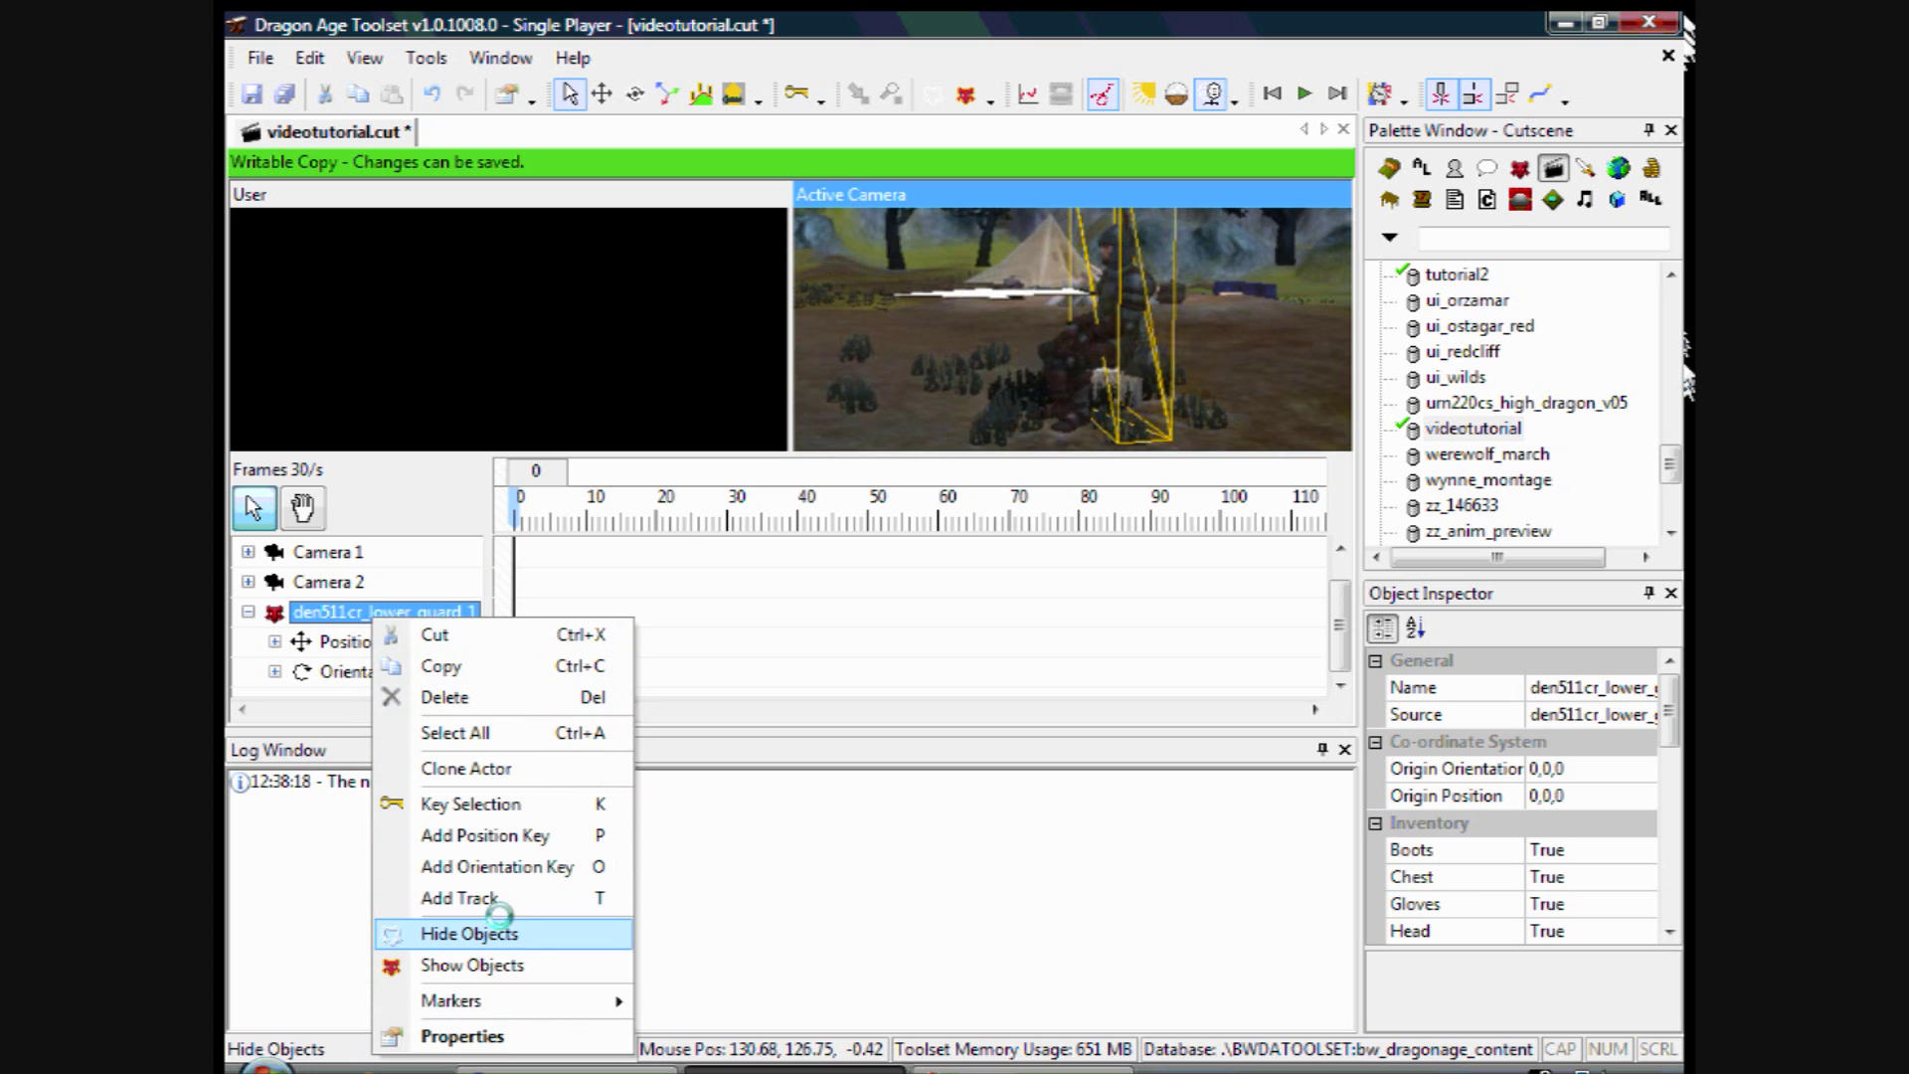
left_click(487, 897)
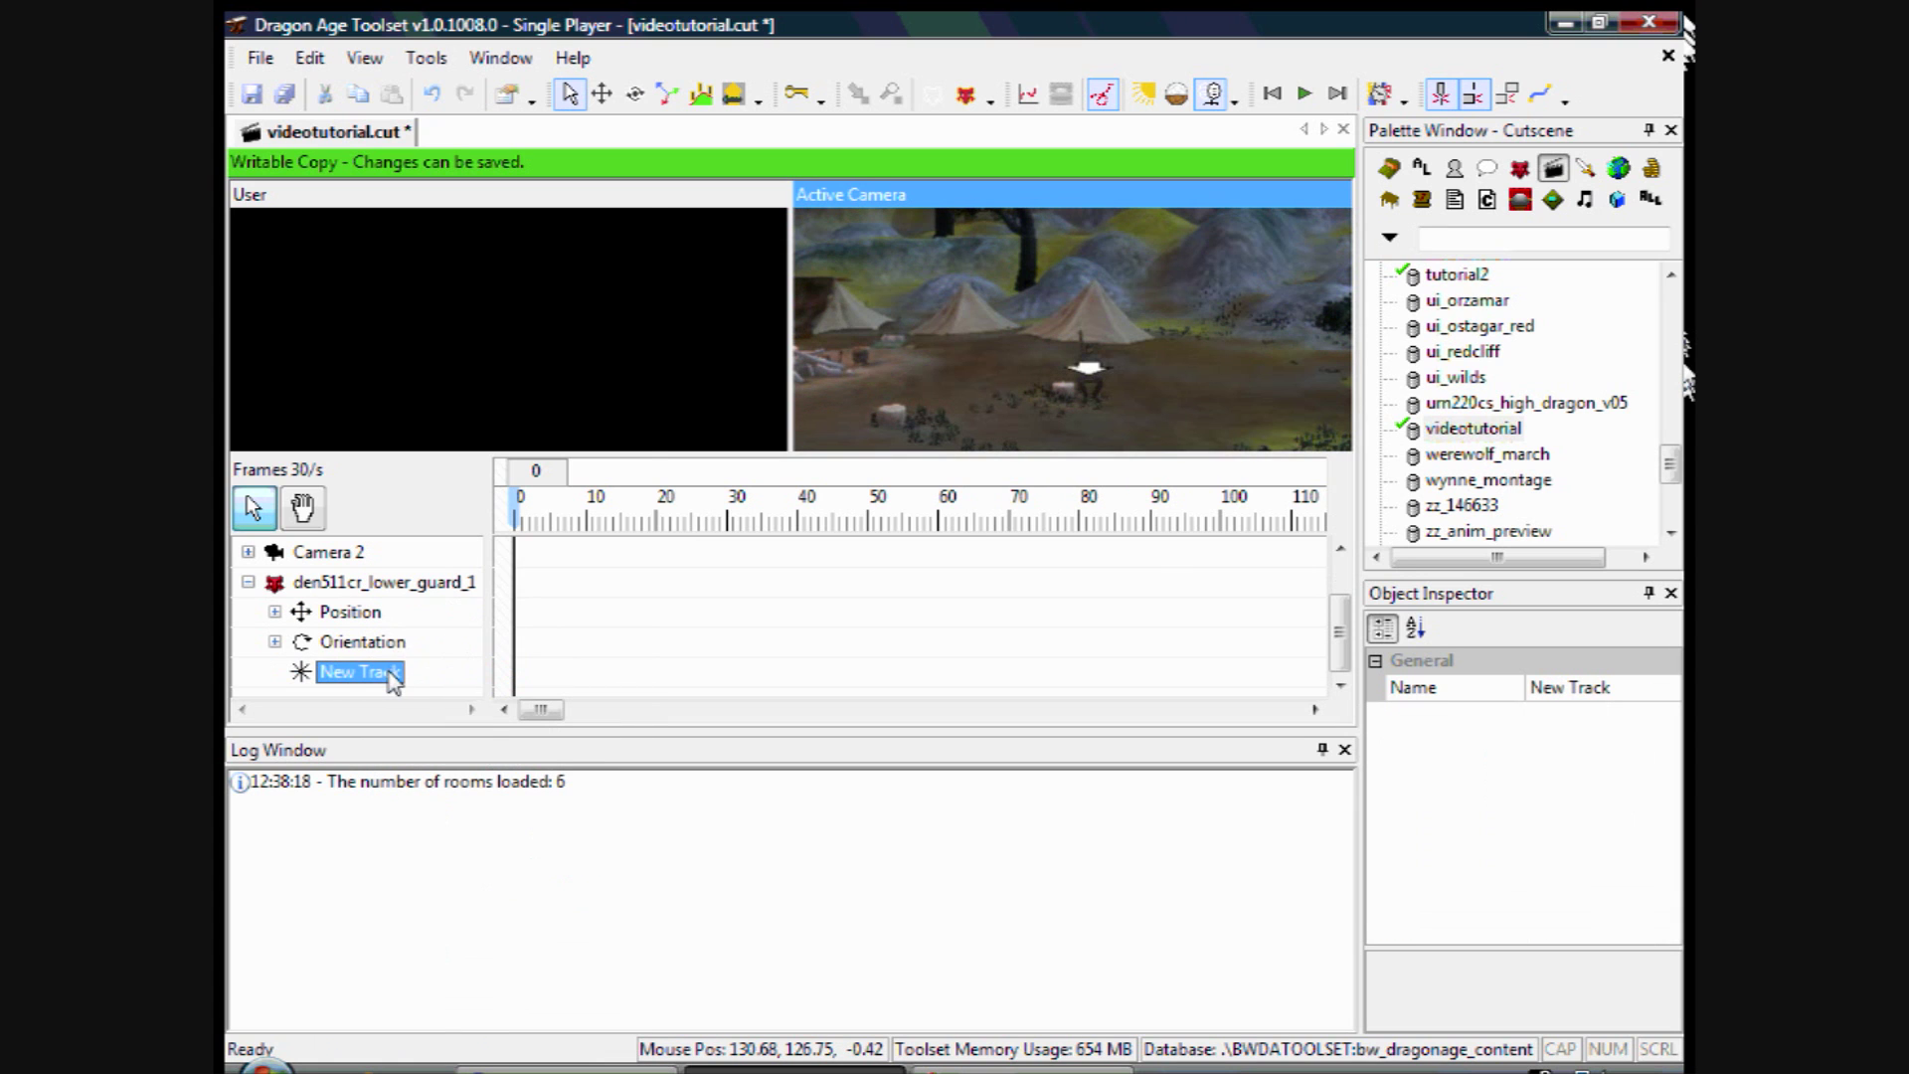
right_click(385, 671)
mouse_move(472, 524)
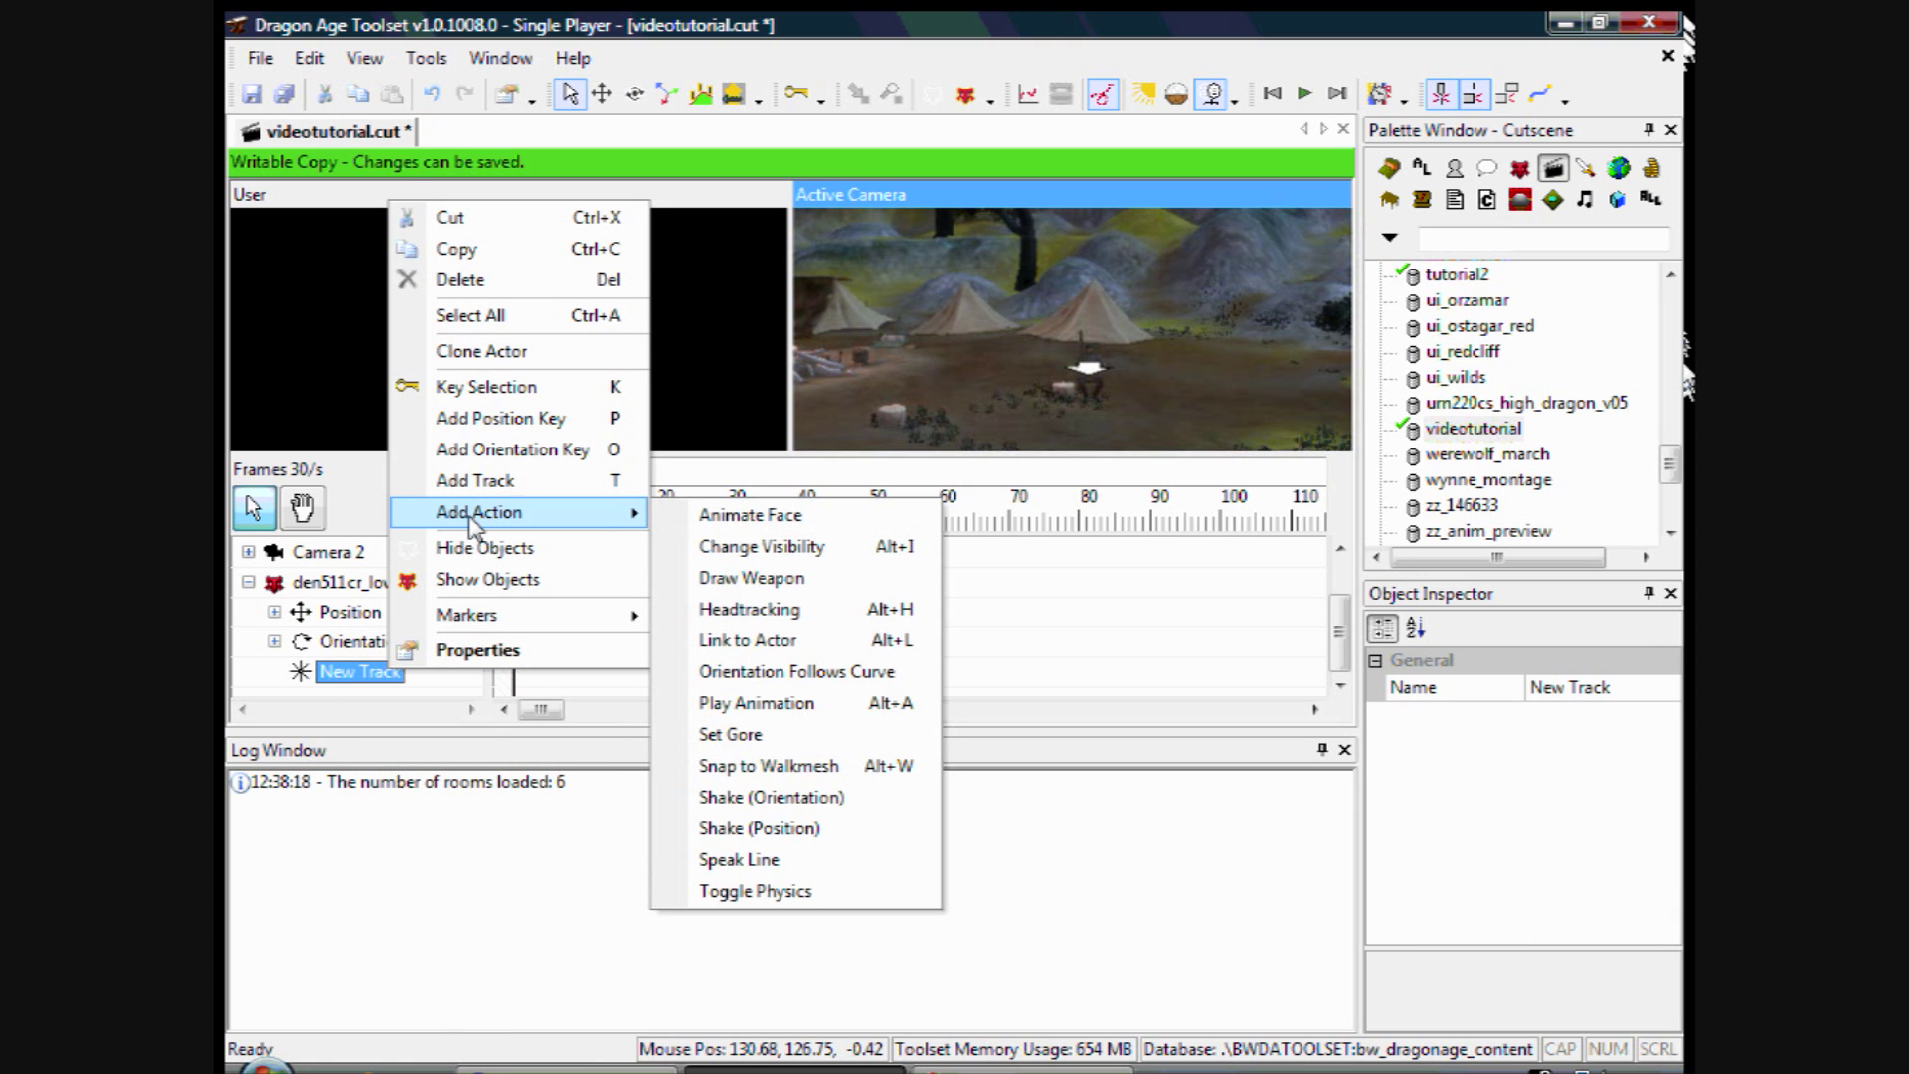
left_click(753, 703)
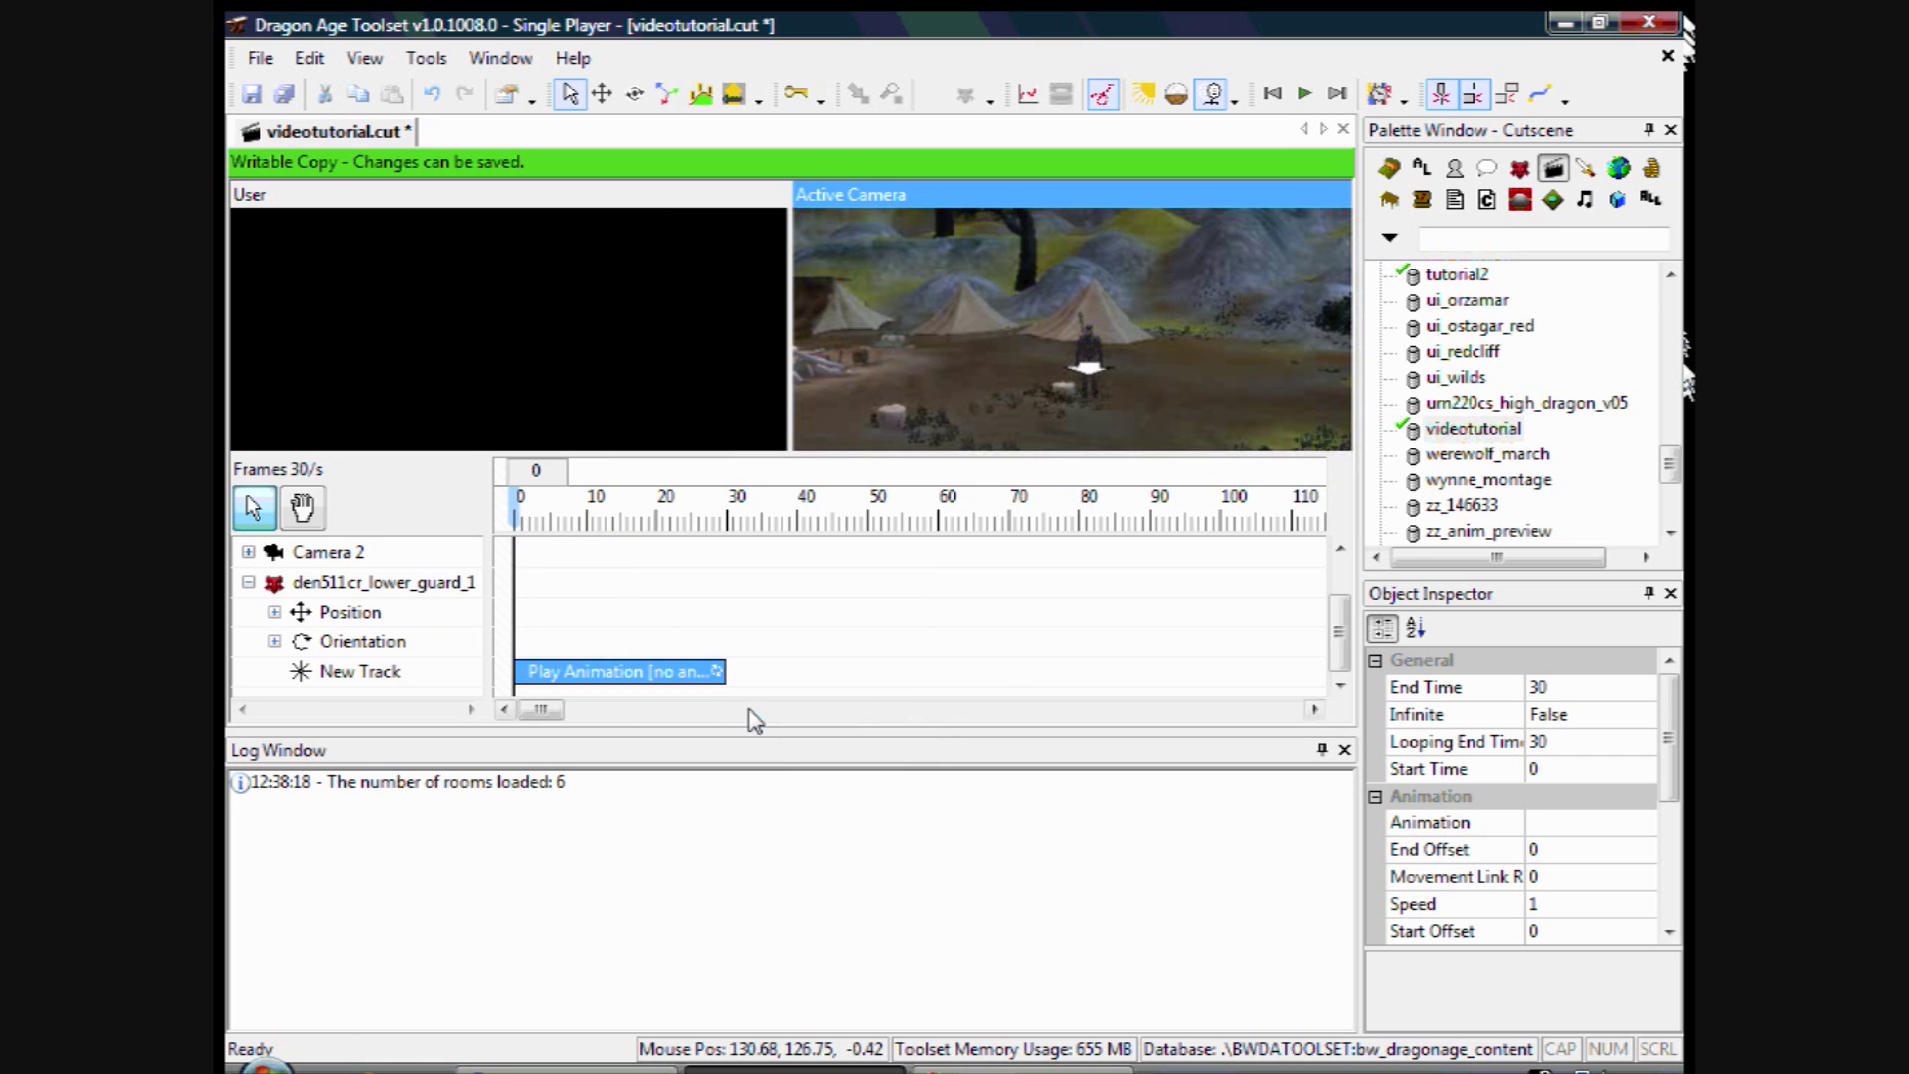
- Move the Play Animation block so it spans frames 172 to 202
left_click_drag(609, 676, 1168, 668)
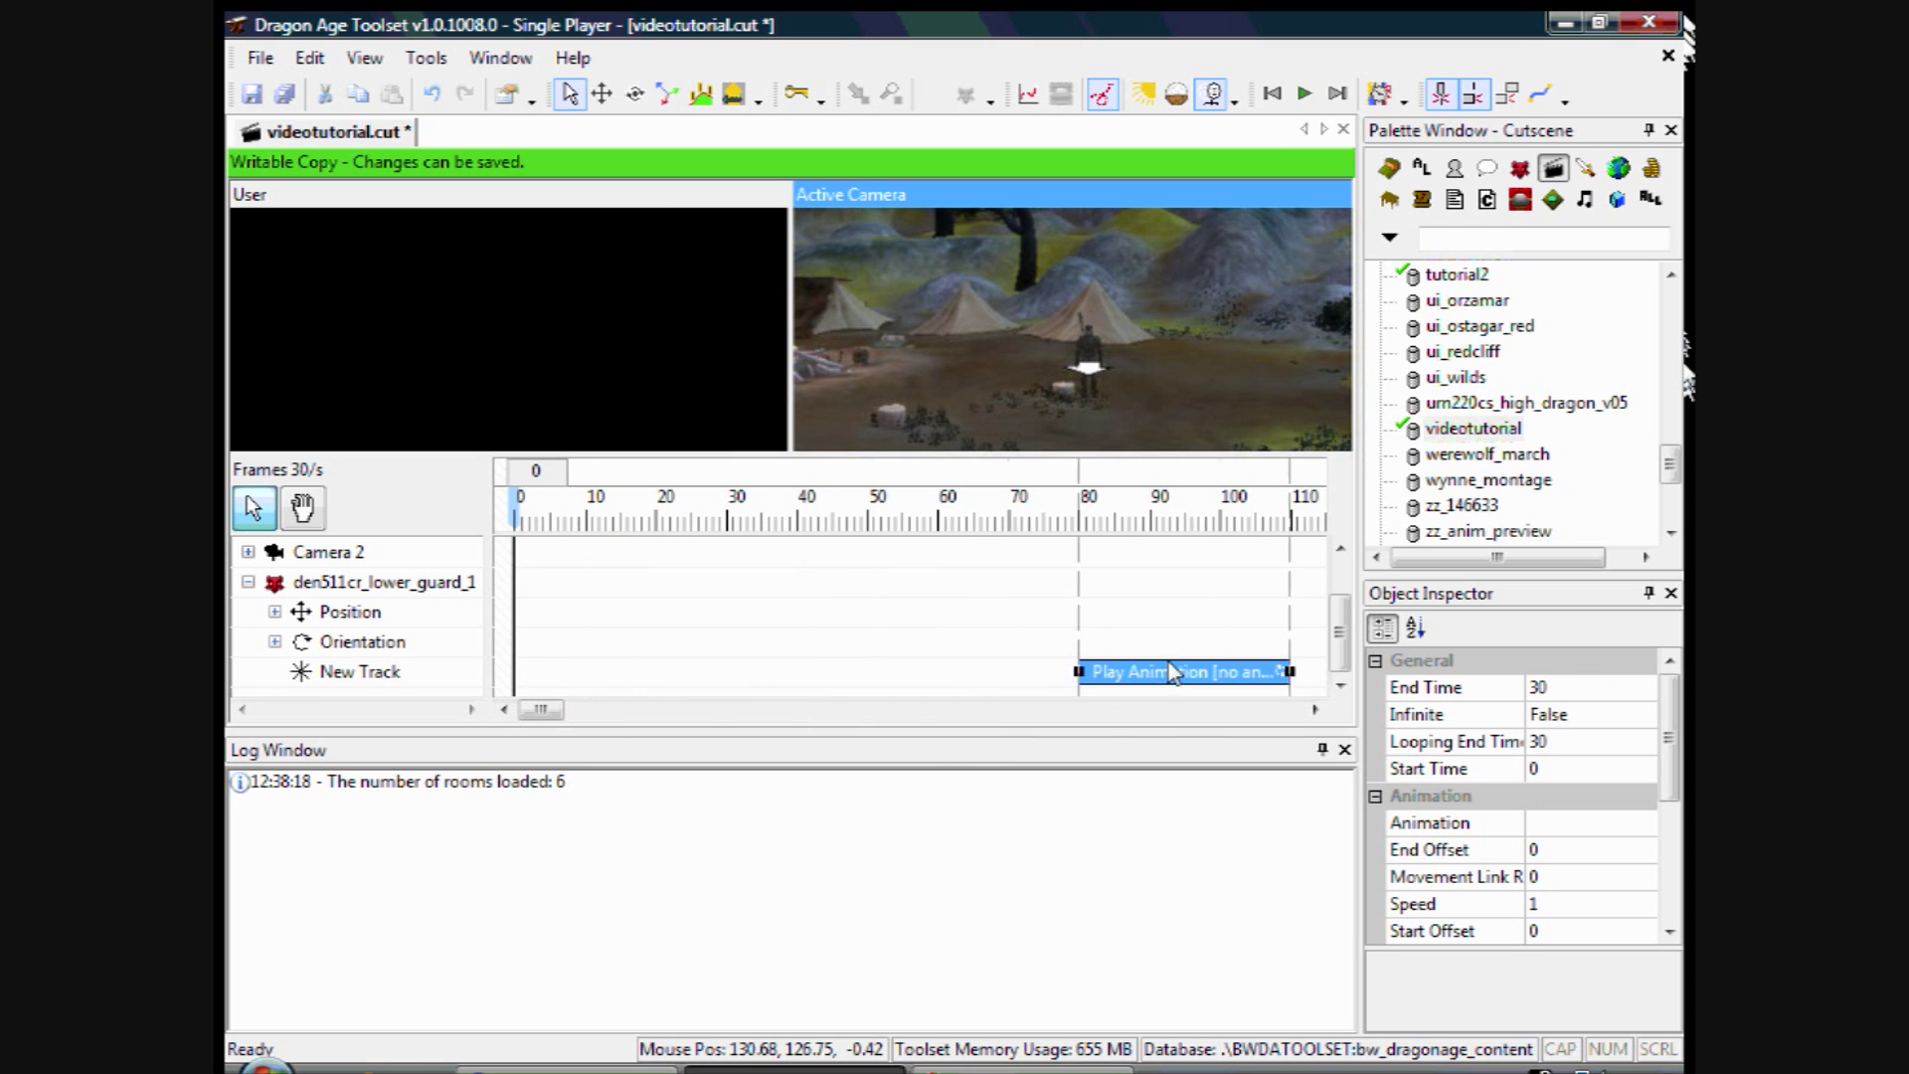
left_click(572, 712)
left_click_drag(574, 712, 1238, 674)
left_click_drag(587, 712, 604, 712)
left_click(978, 674)
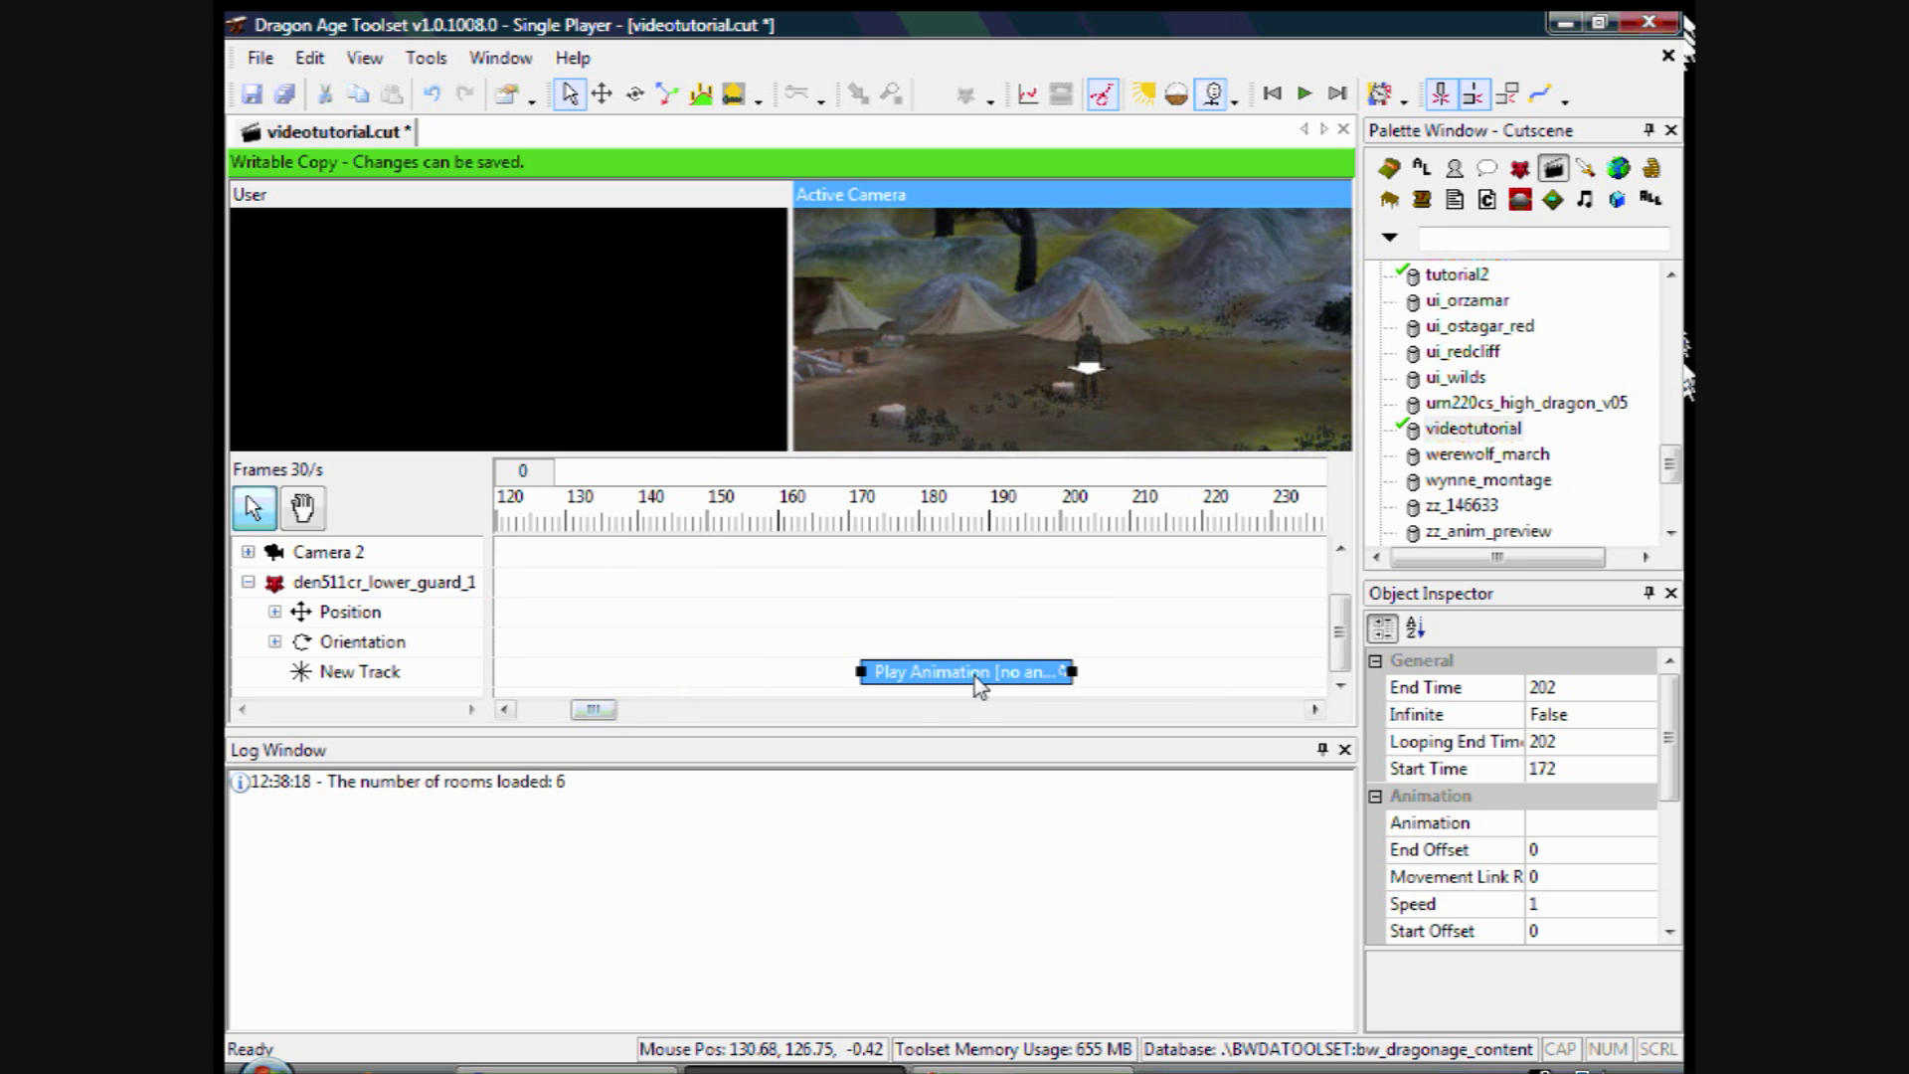
mouse_move(1209, 366)
left_mouse_down()
mouse_move(1215, 393)
mouse_move(1087, 381)
left_mouse_up()
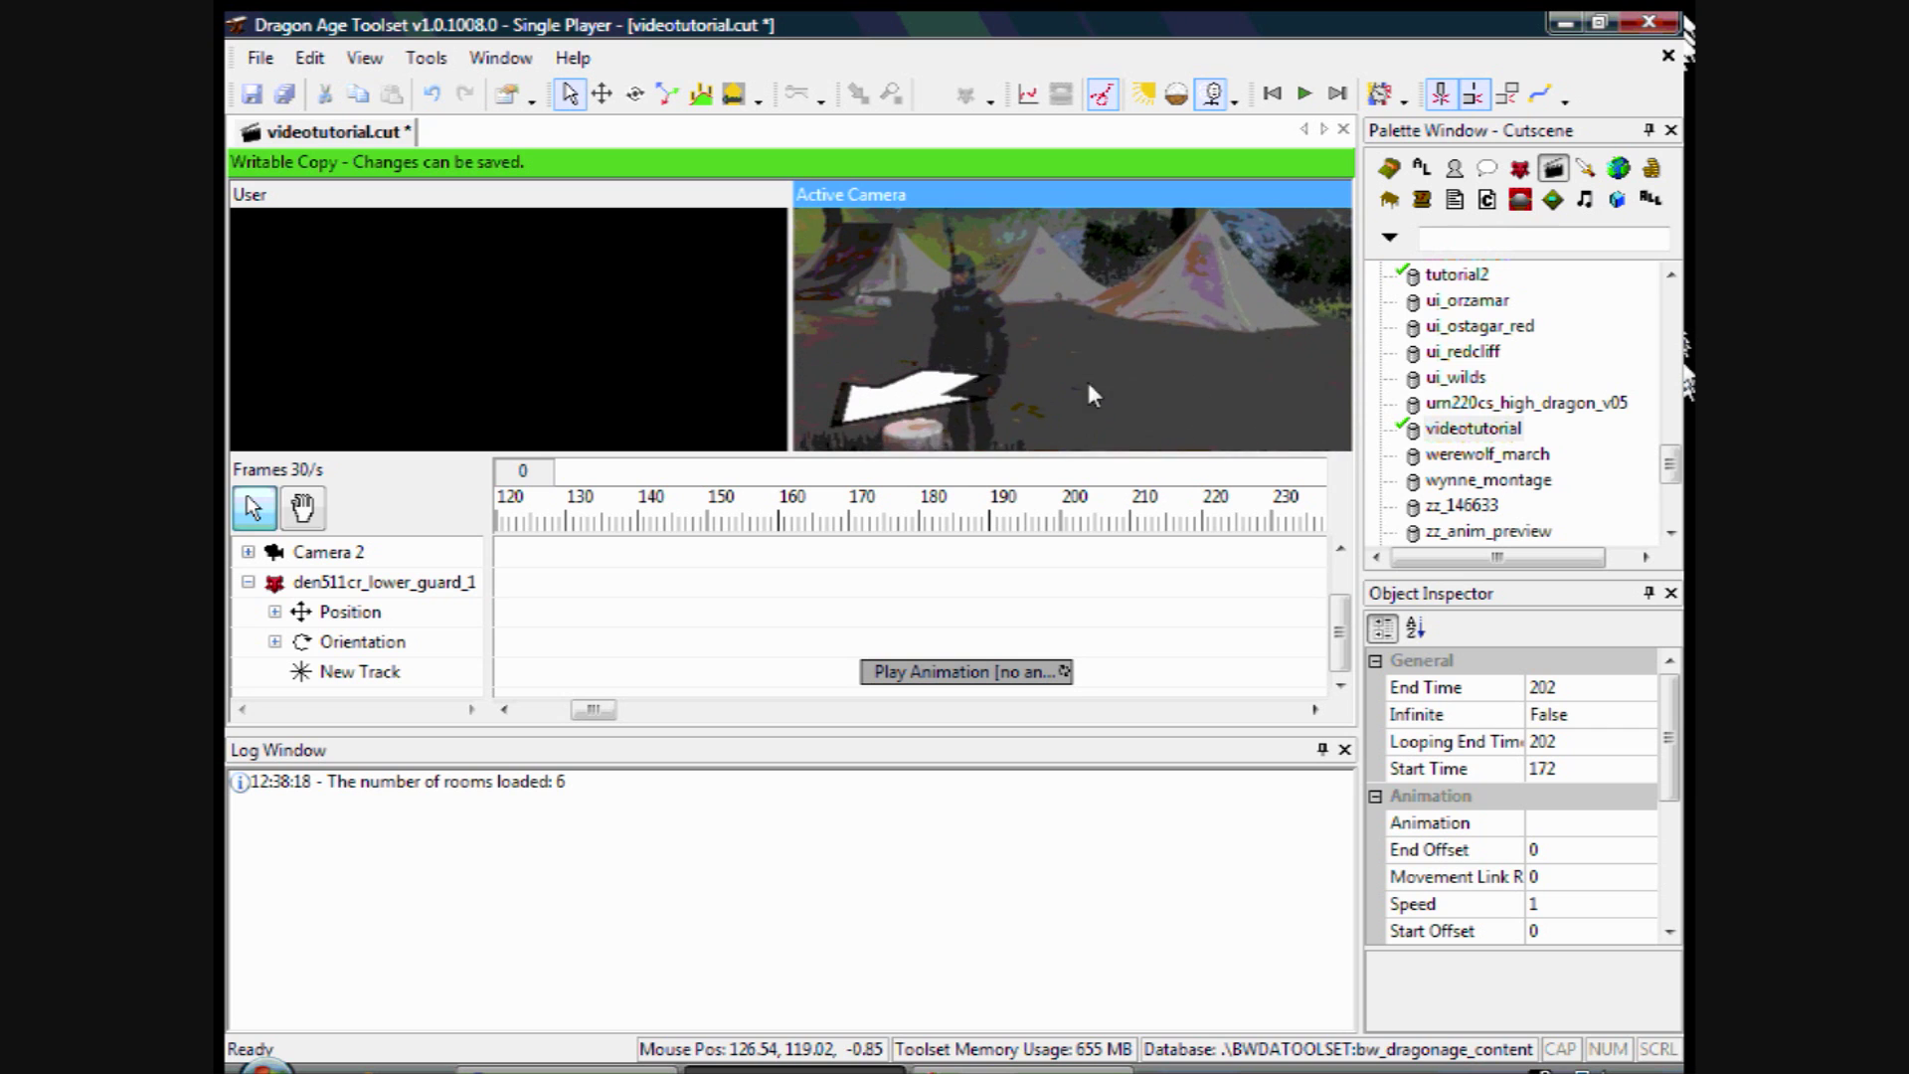
- Put the time marker at frame 169 and select the Play Animation's Animation property
left_click(956, 673)
left_click(932, 519)
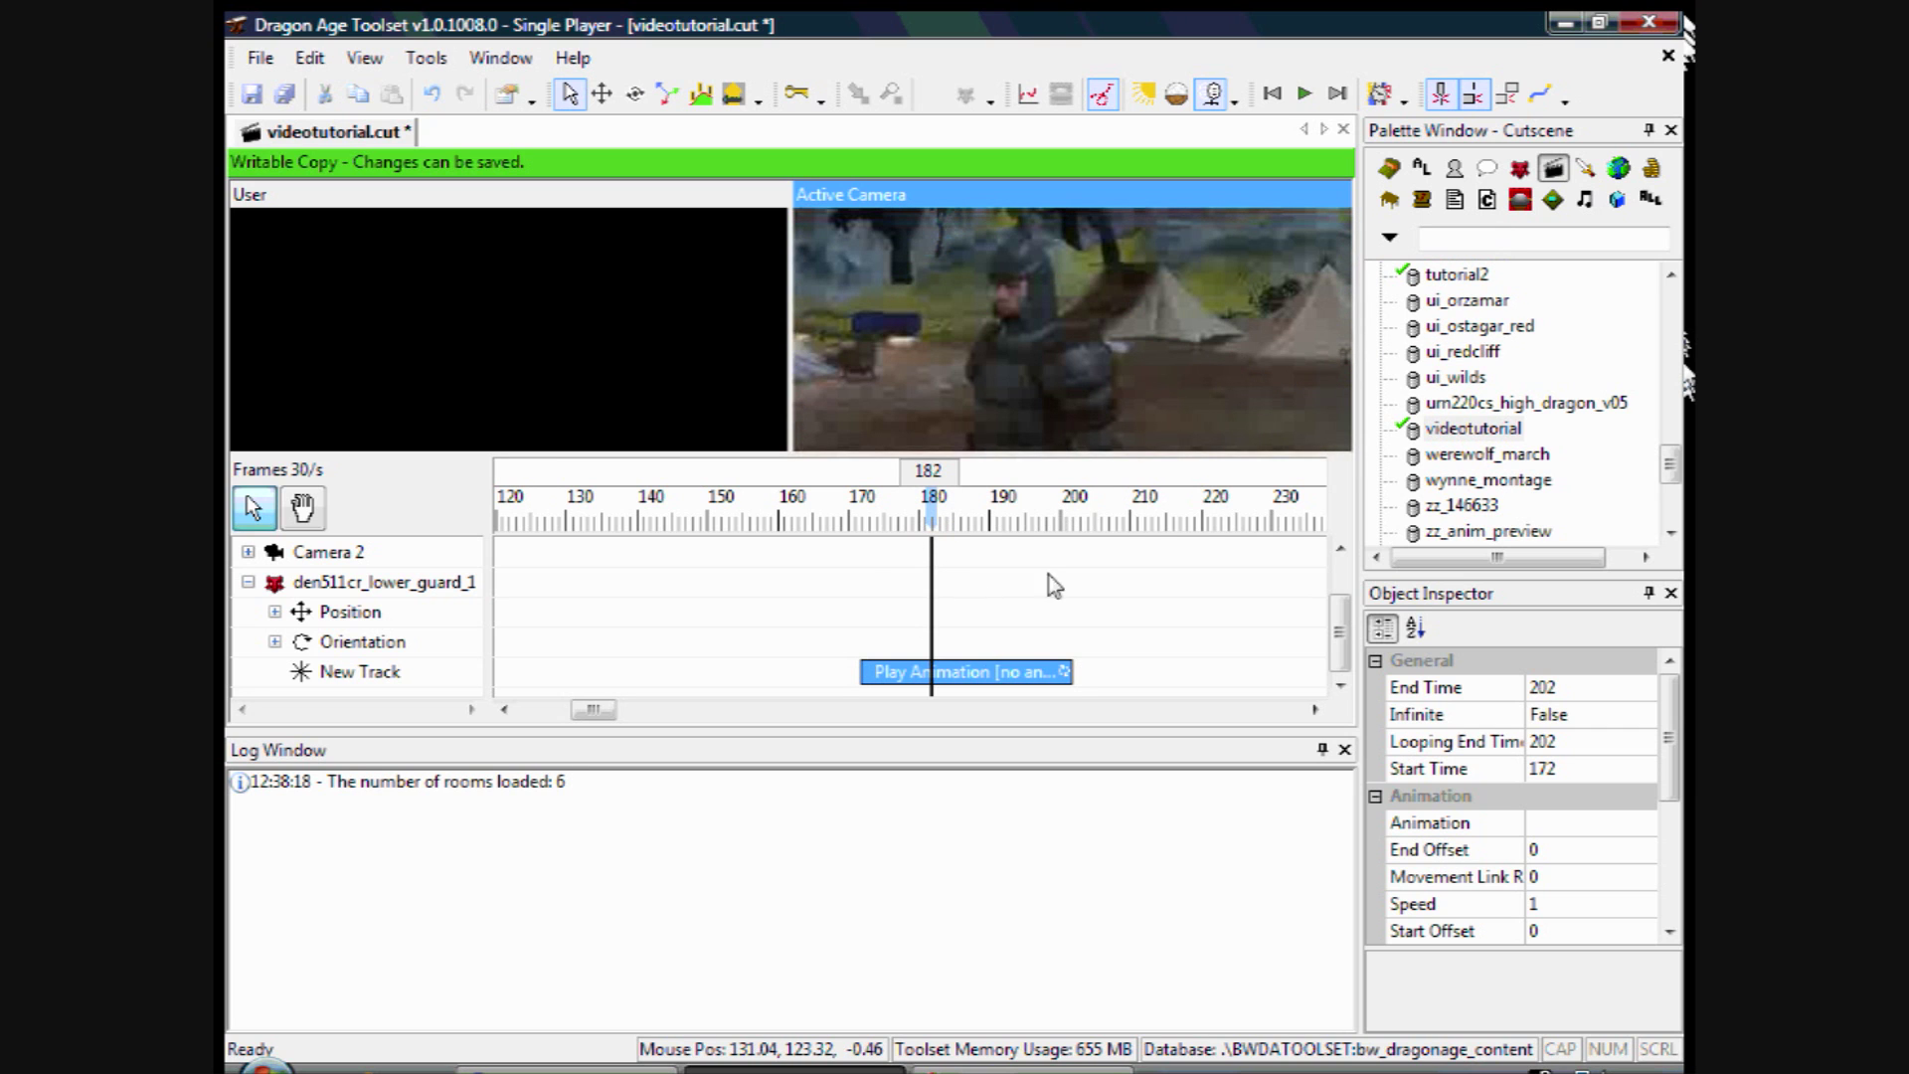
left_click(842, 523)
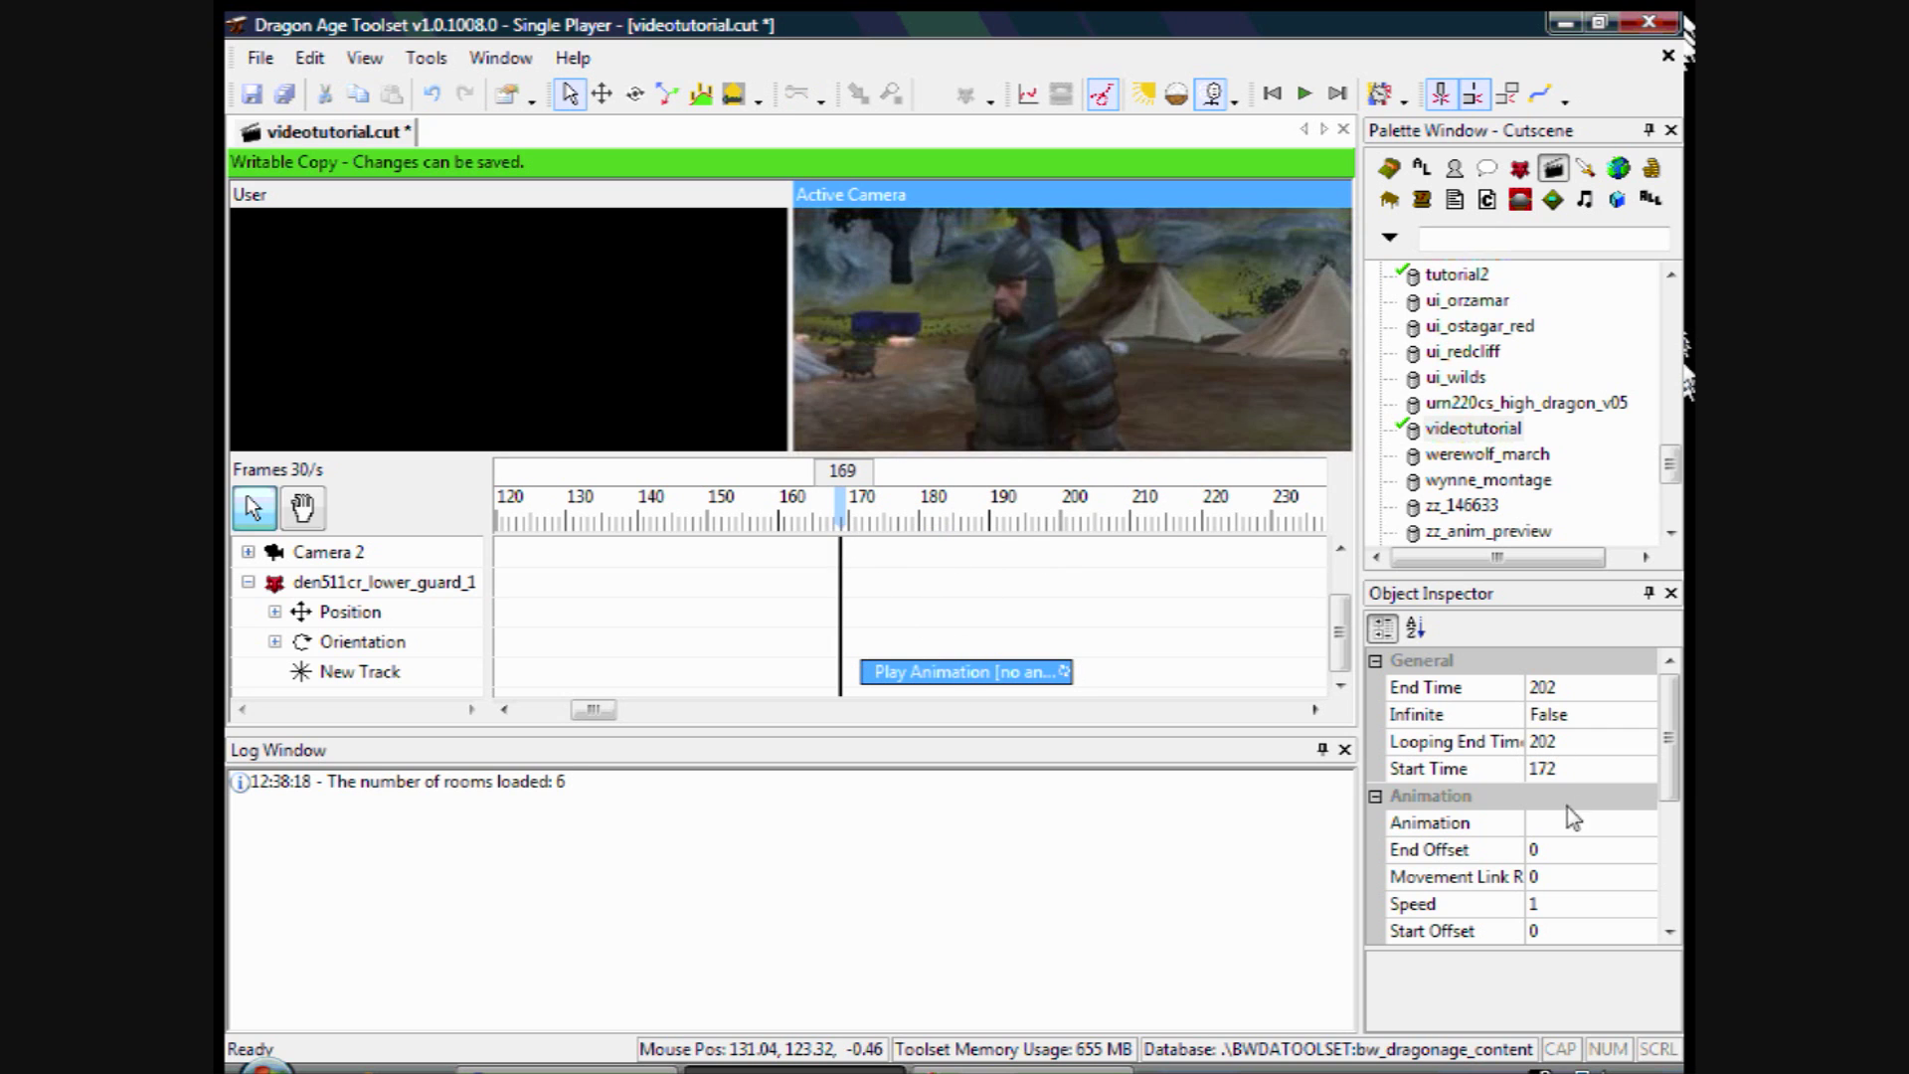
left_click(956, 672)
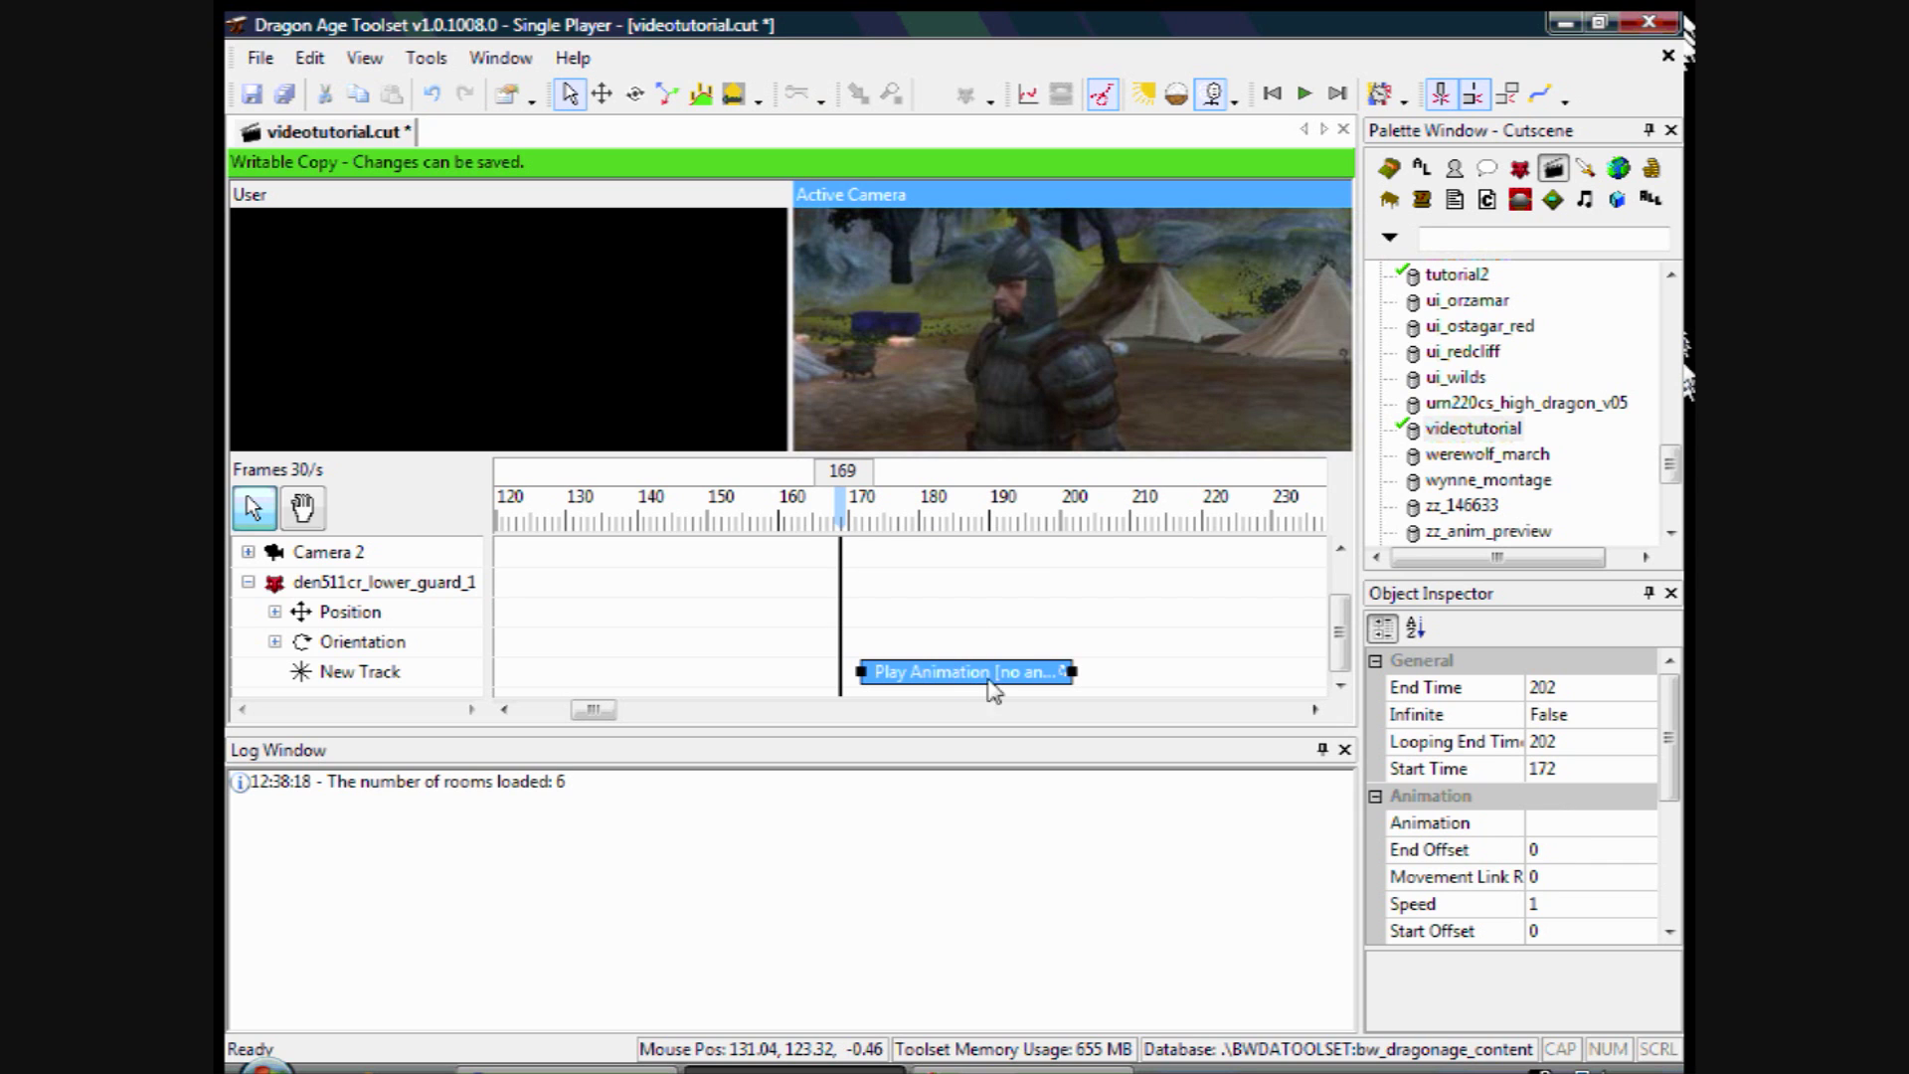
left_click(1565, 829)
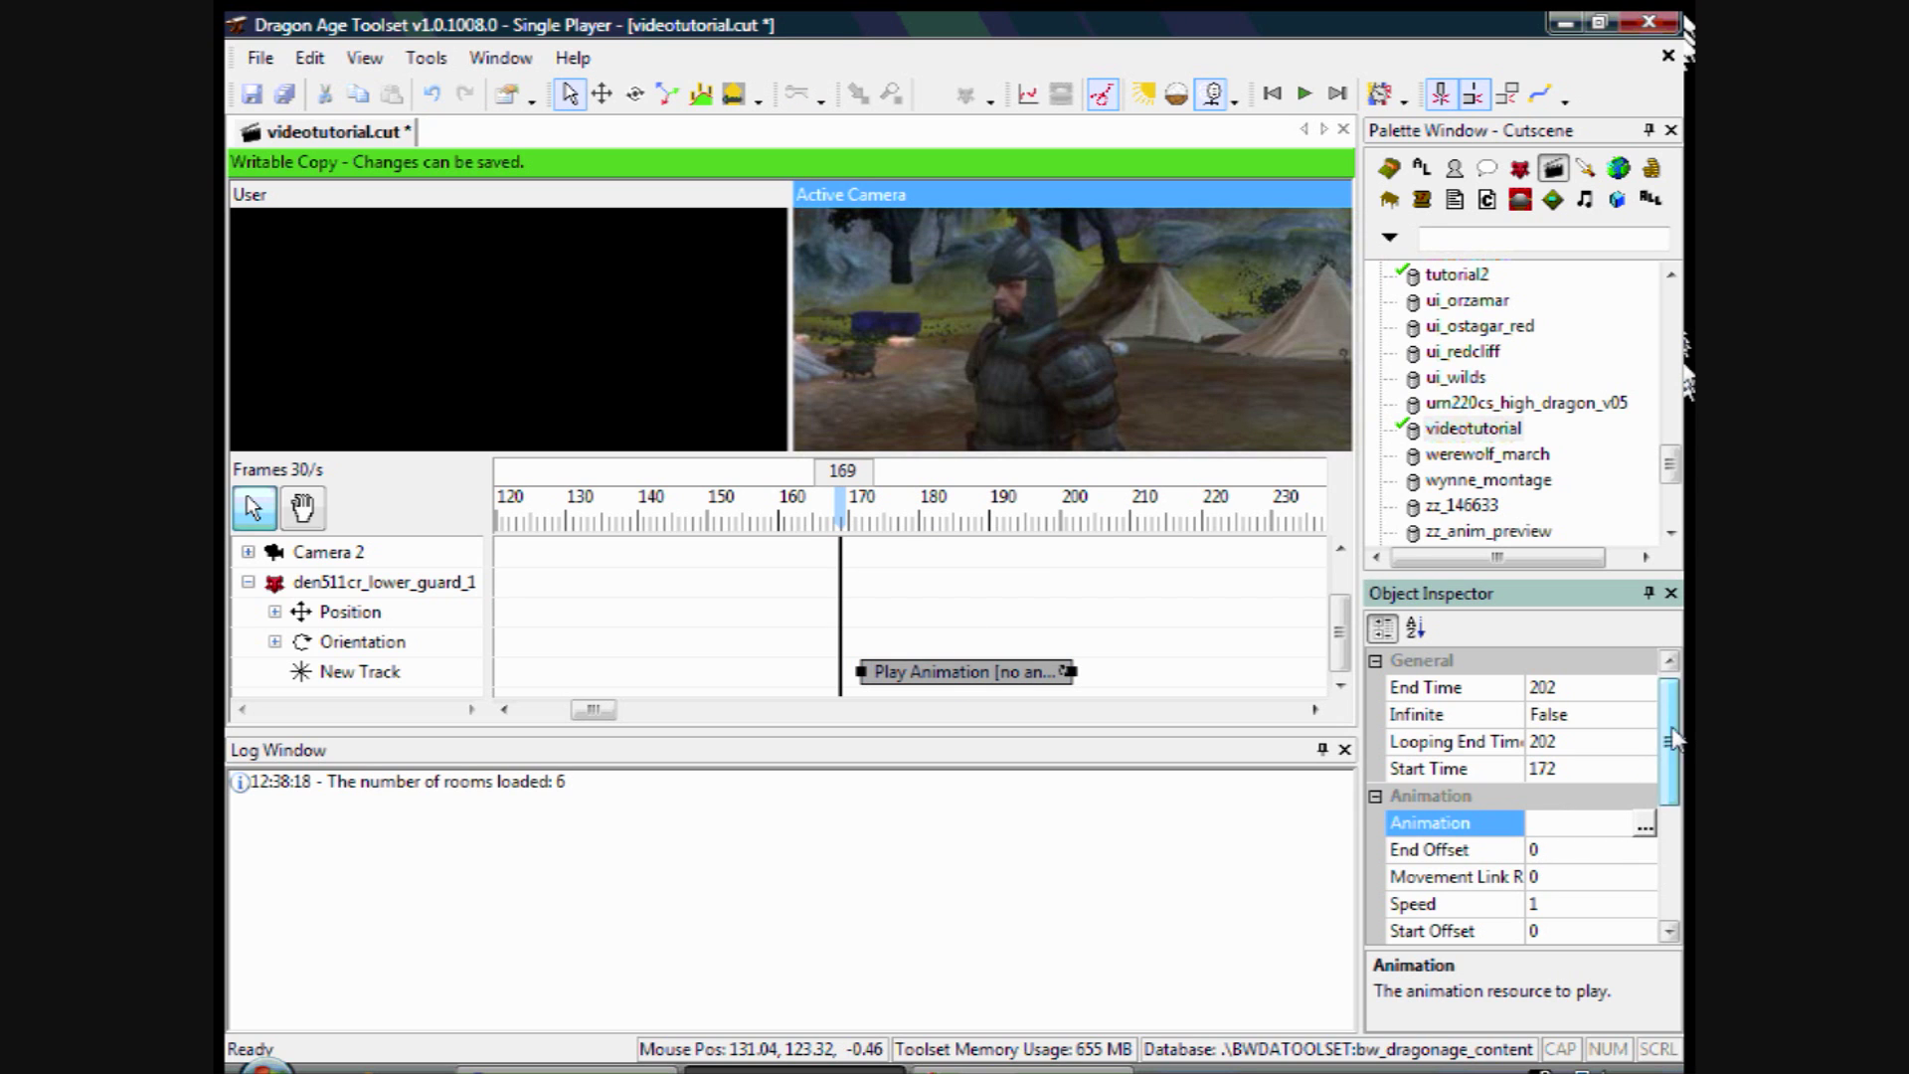
- Choose mh.wi_sit_v2_tw_v1 as the animation, extending the clip to frame 322
left_click(1644, 828)
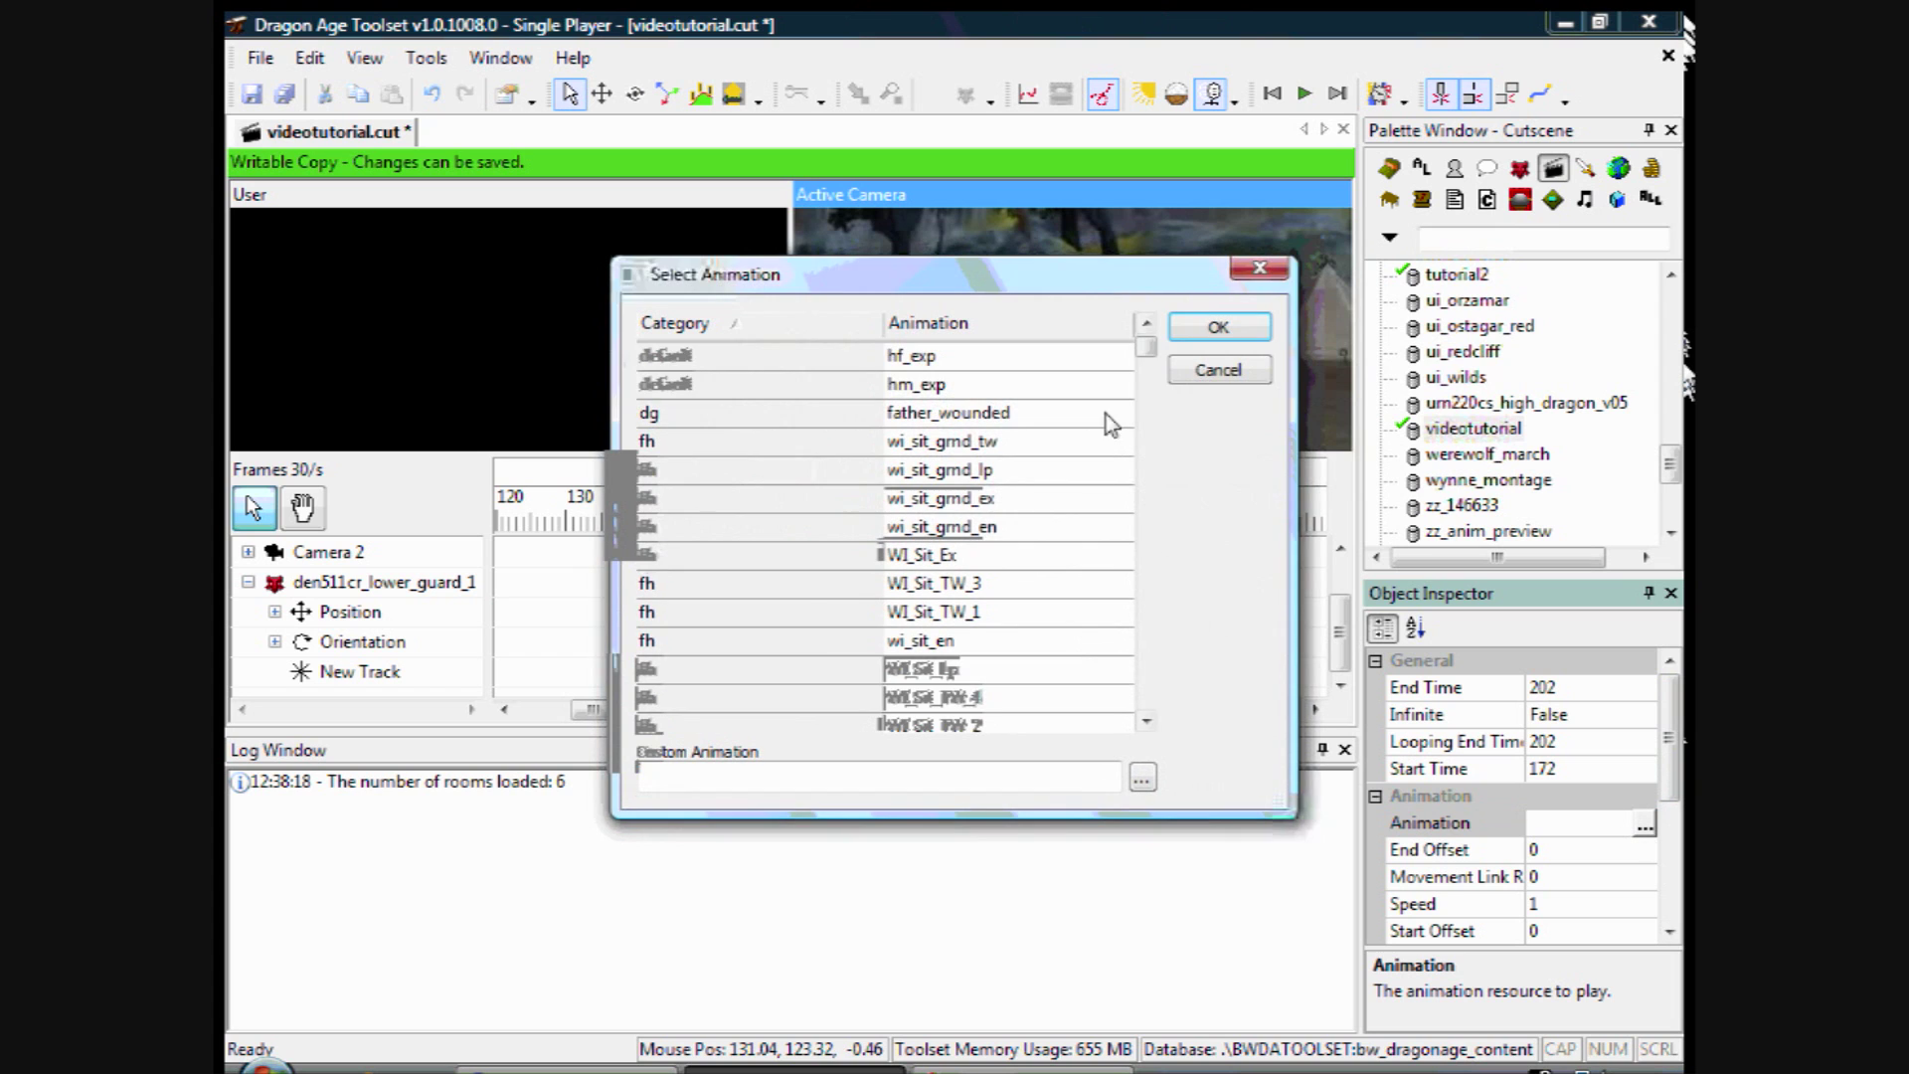
scroll(1146, 360, "down", 5)
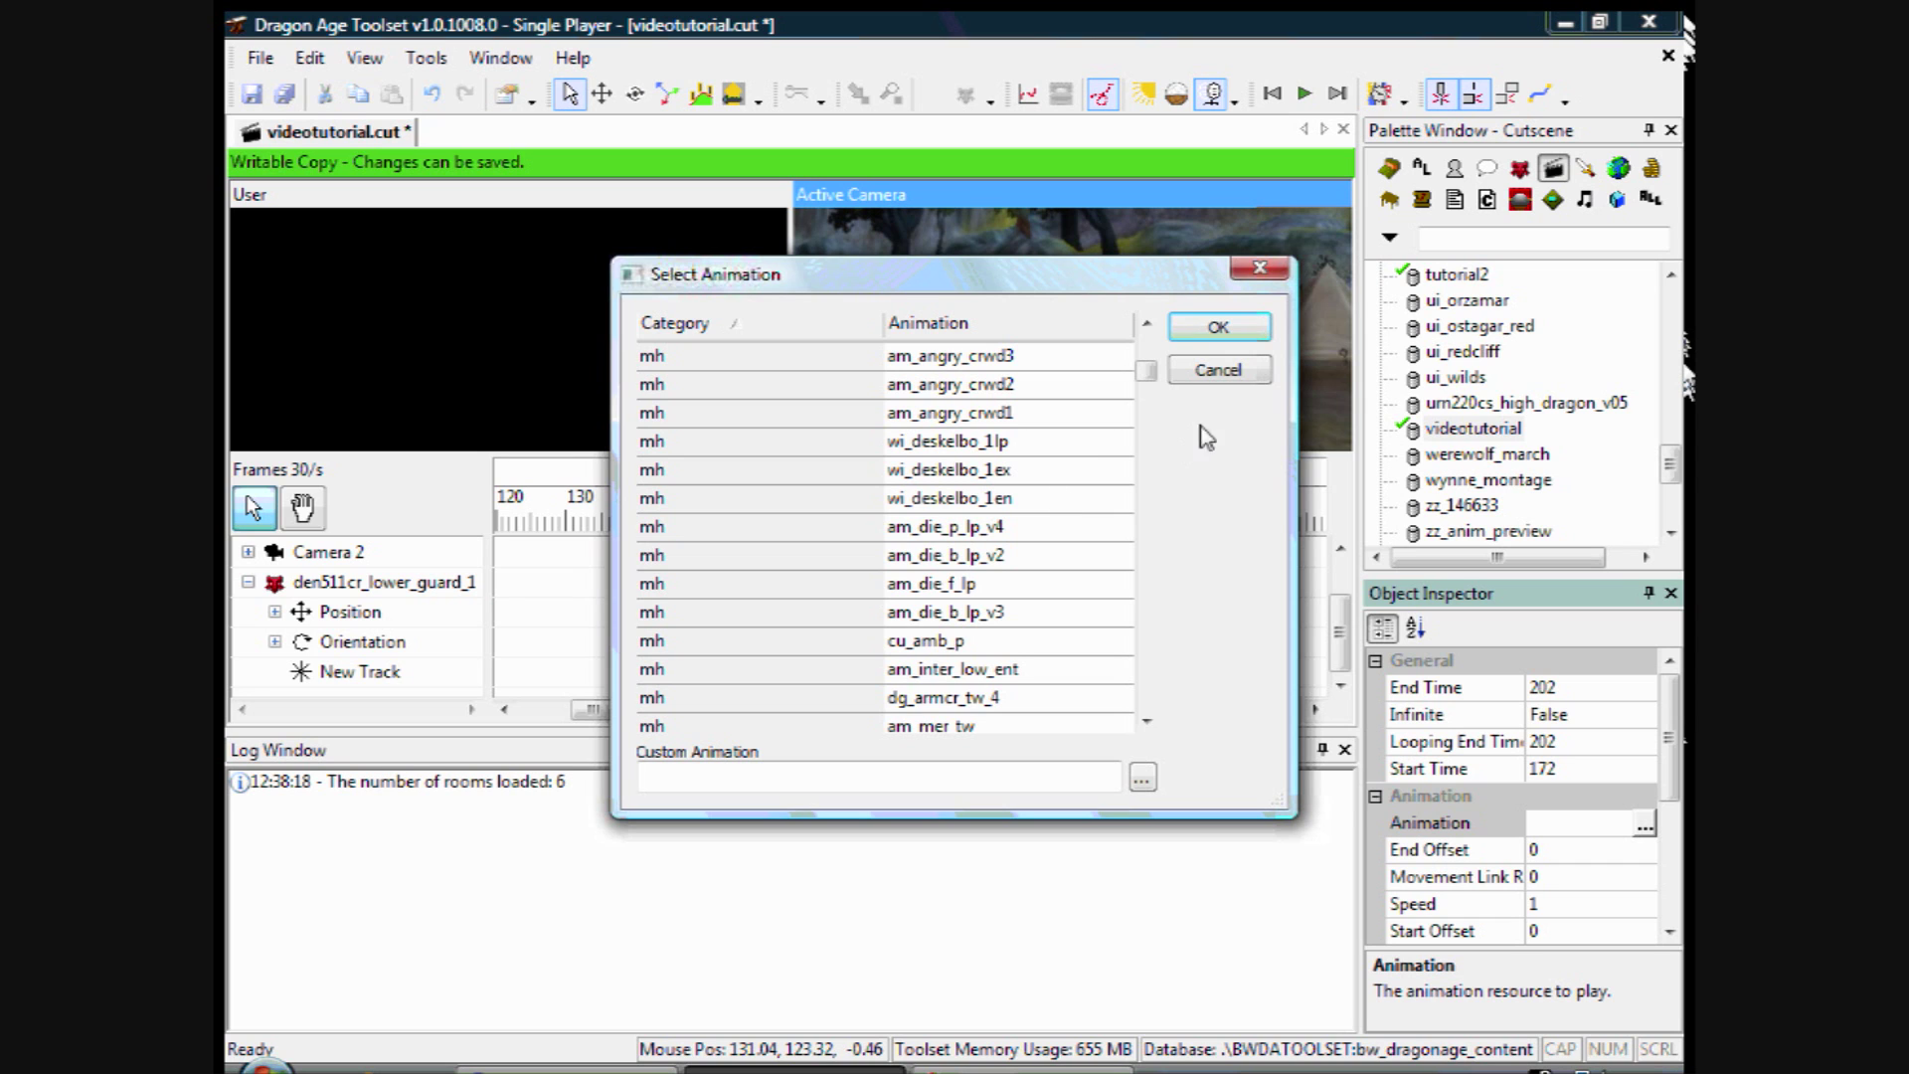
left_click_drag(1155, 376, 1161, 425)
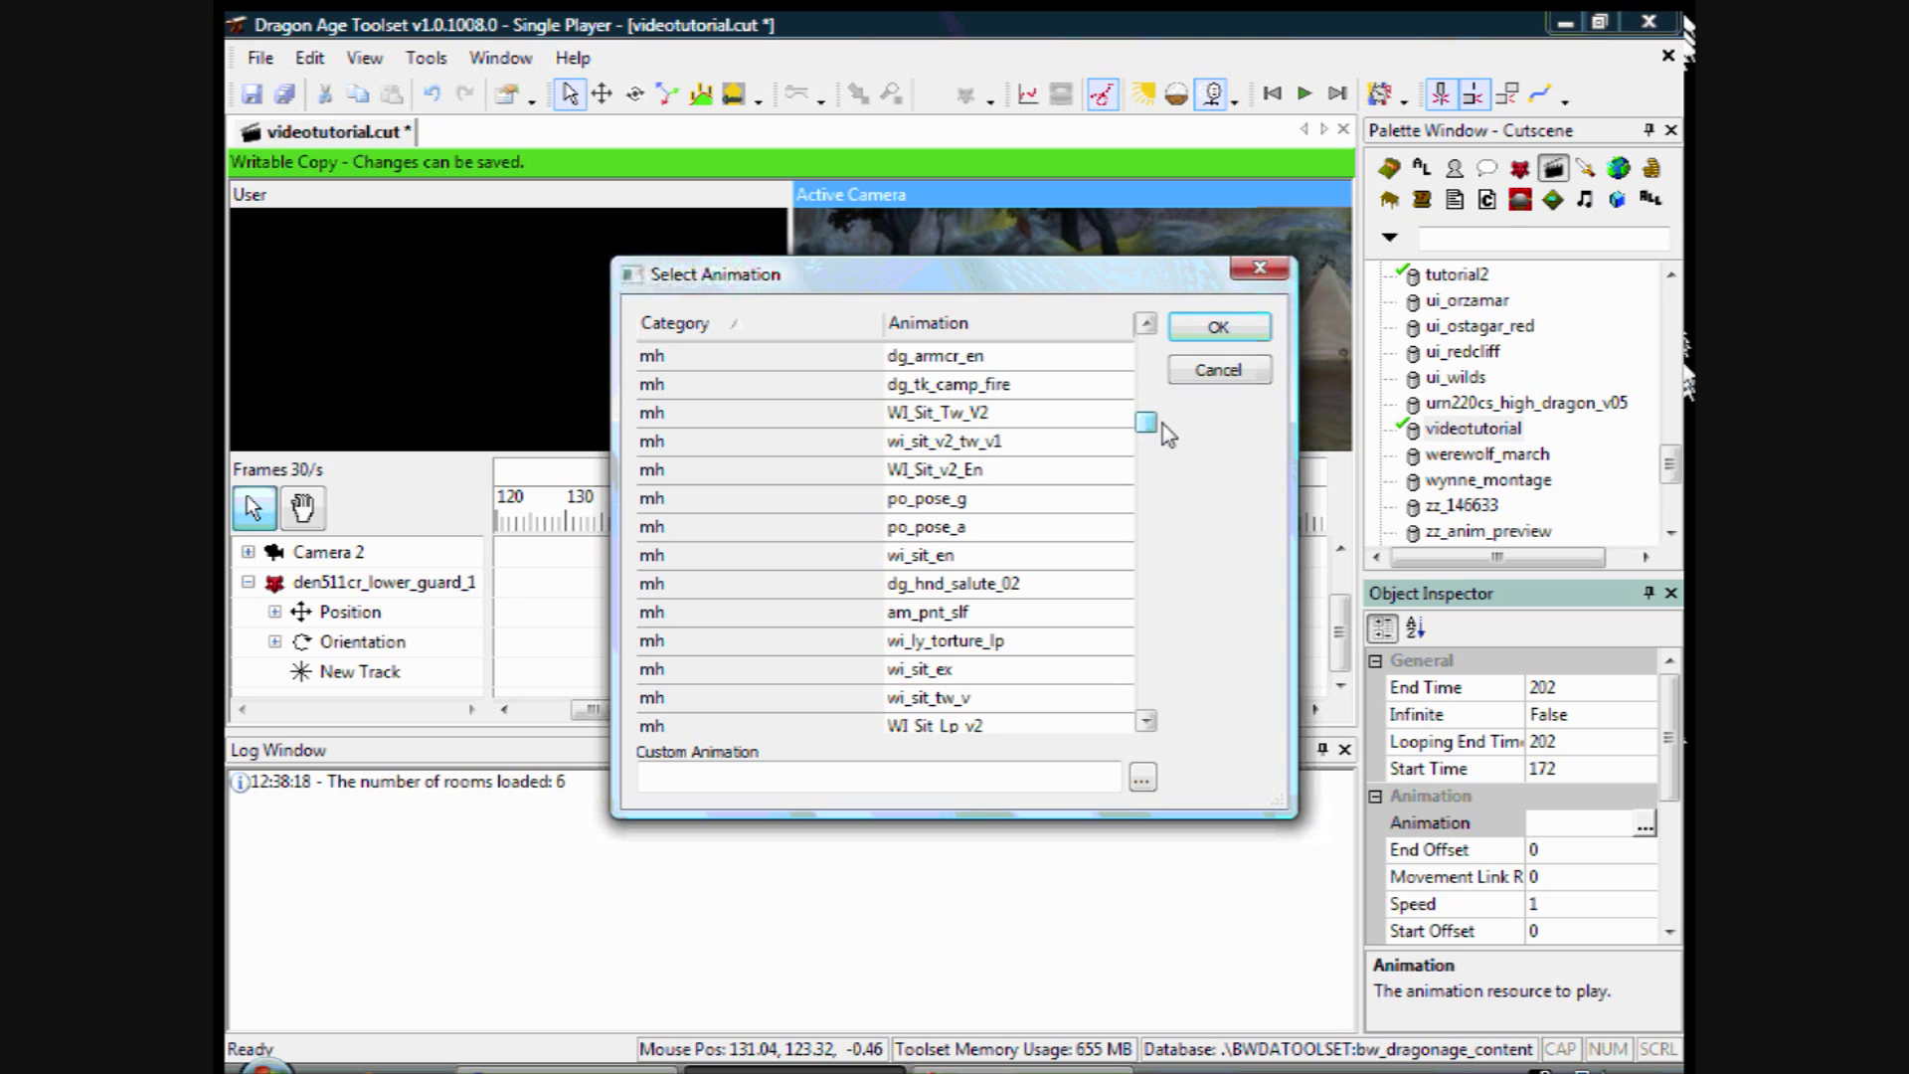
left_click(952, 444)
left_click(1196, 330)
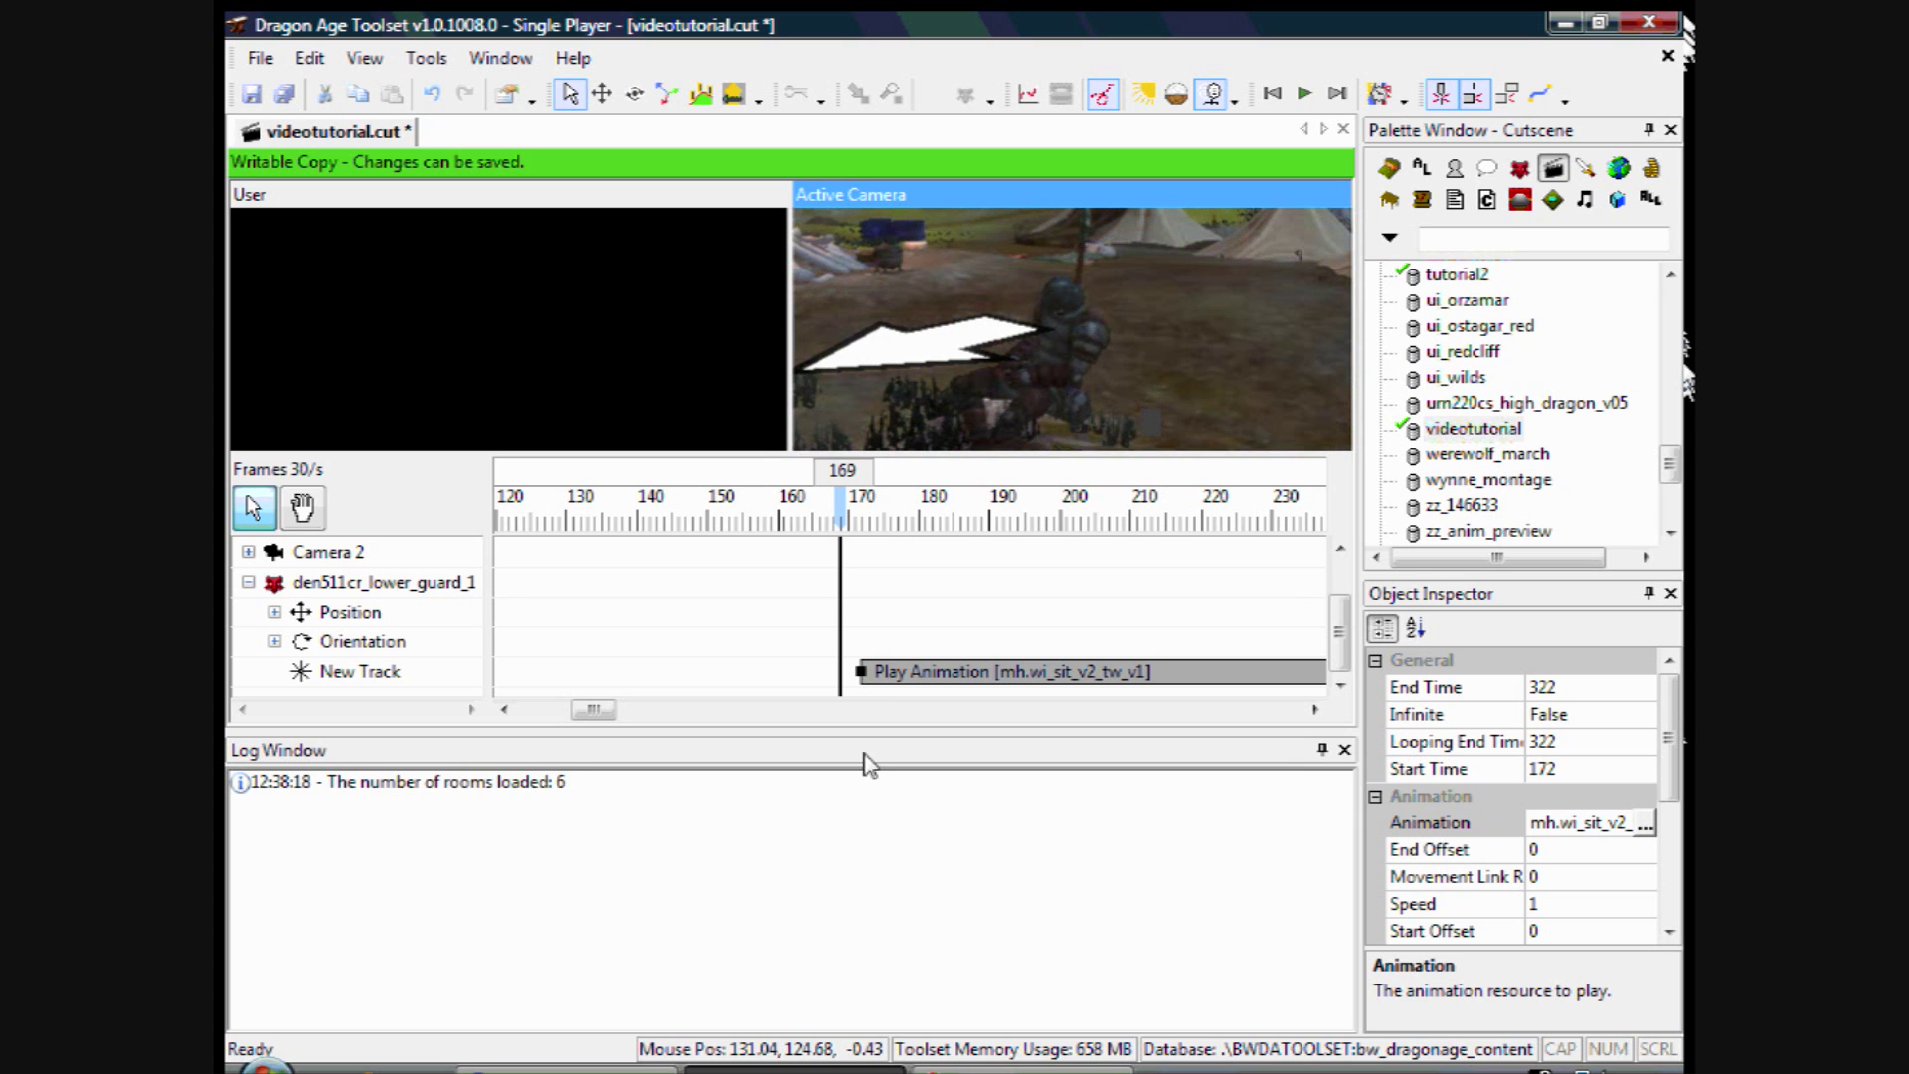
- Play back the guard's sitting animation, then place the time marker at frame 321
left_click_drag(614, 710, 627, 712)
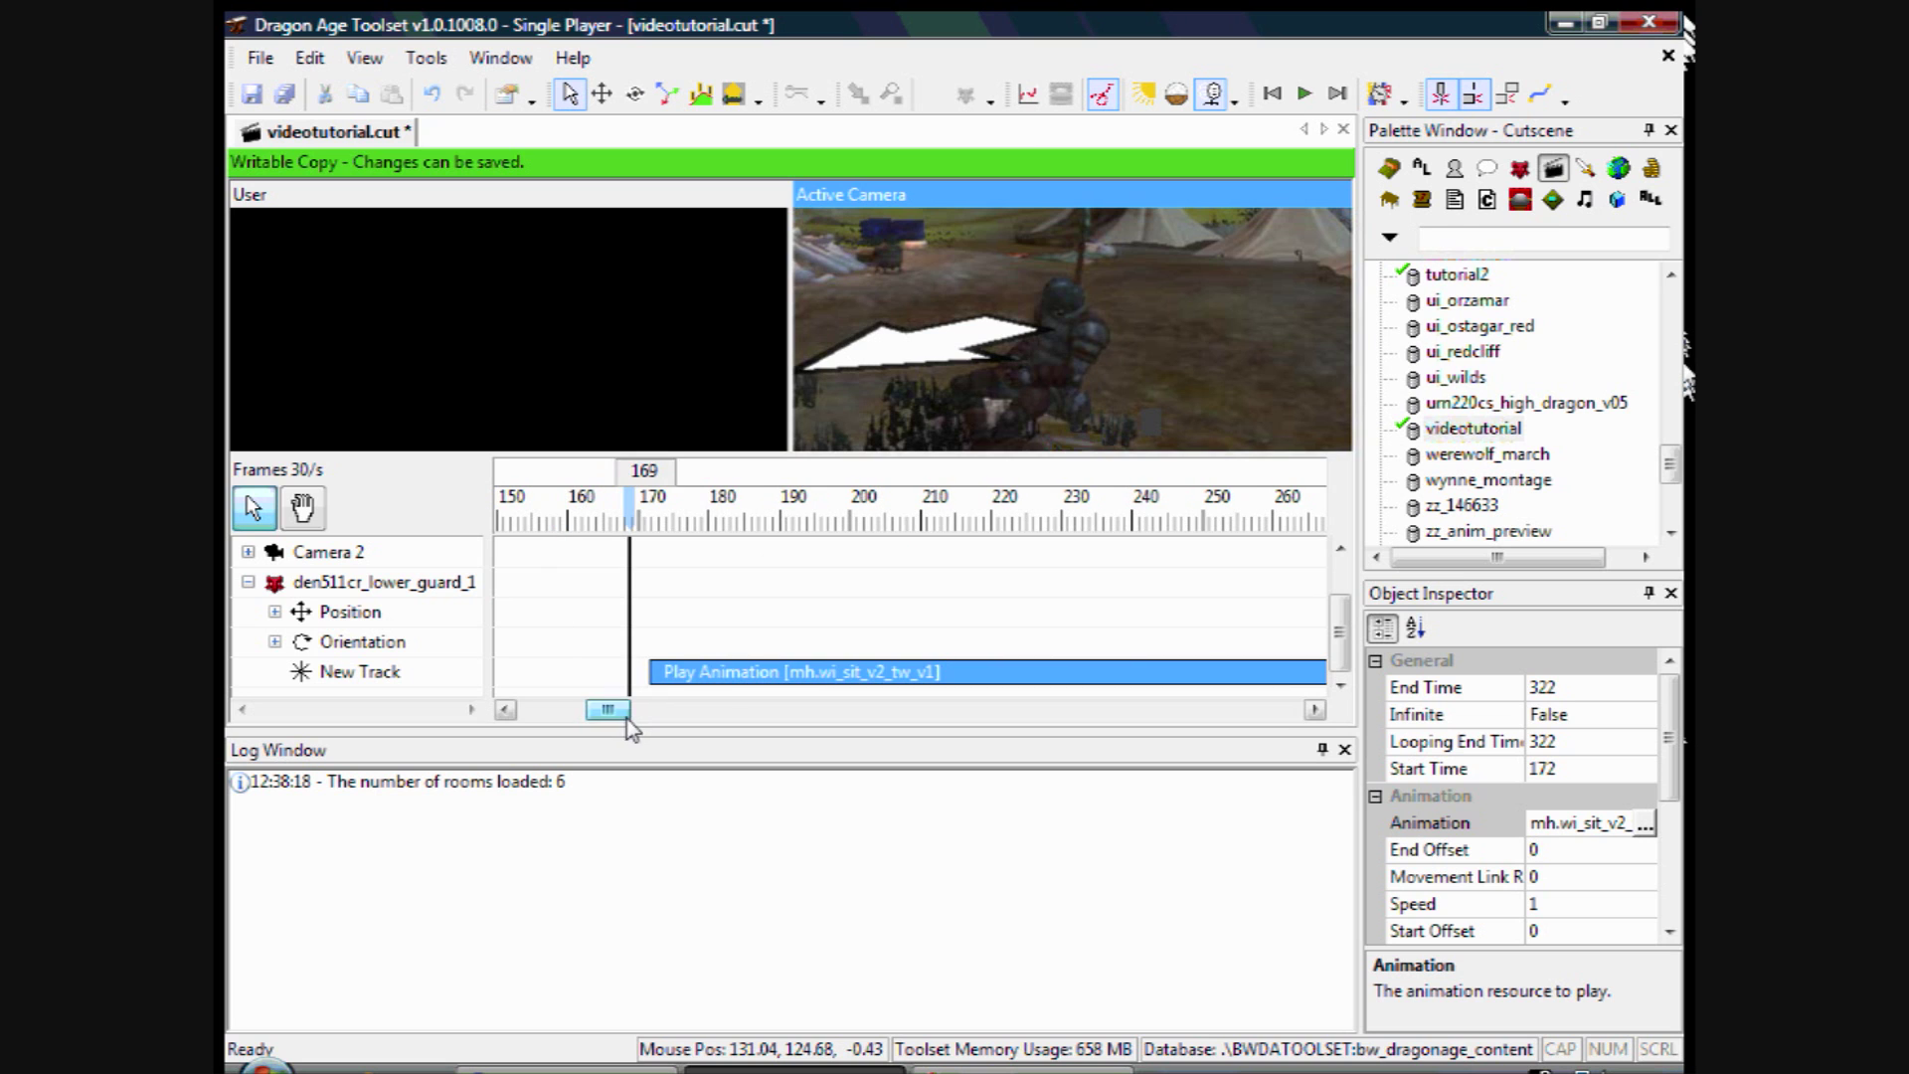
left_click(1300, 95)
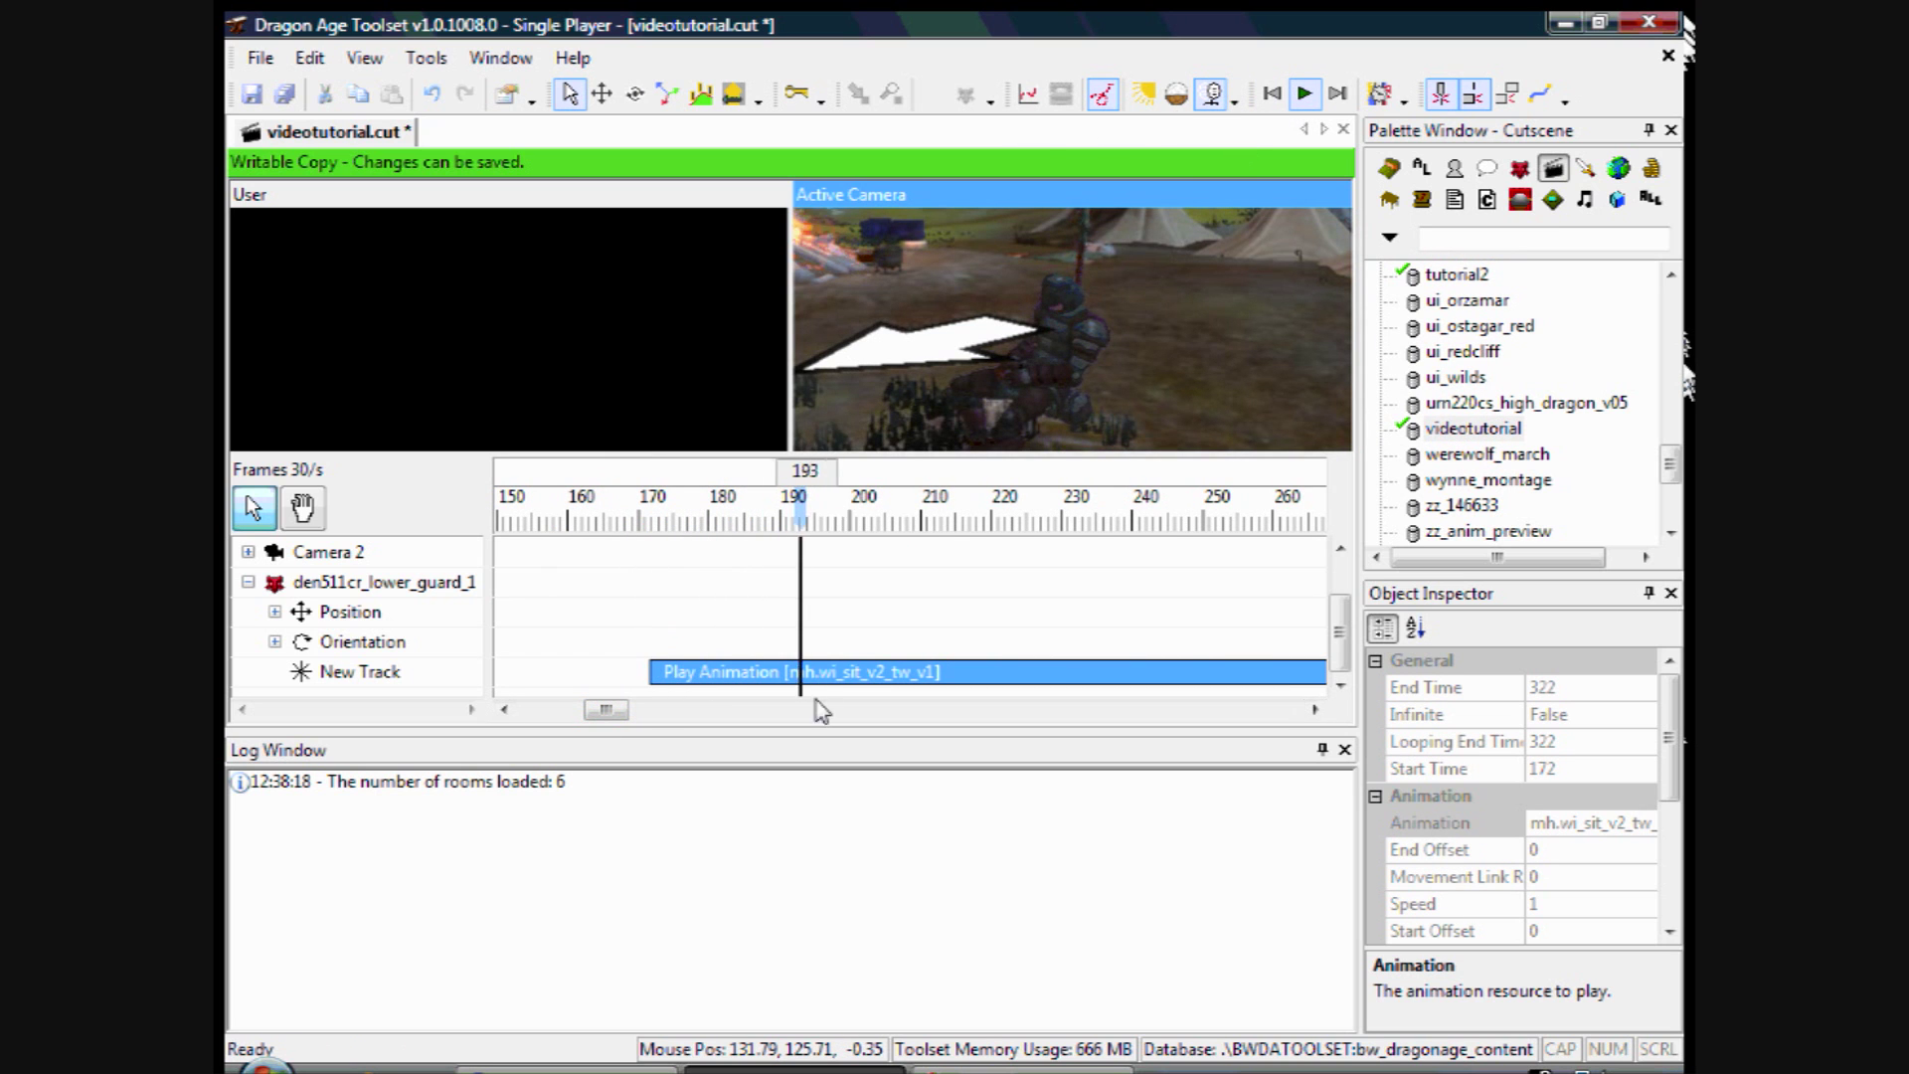
left_click_drag(626, 710, 672, 728)
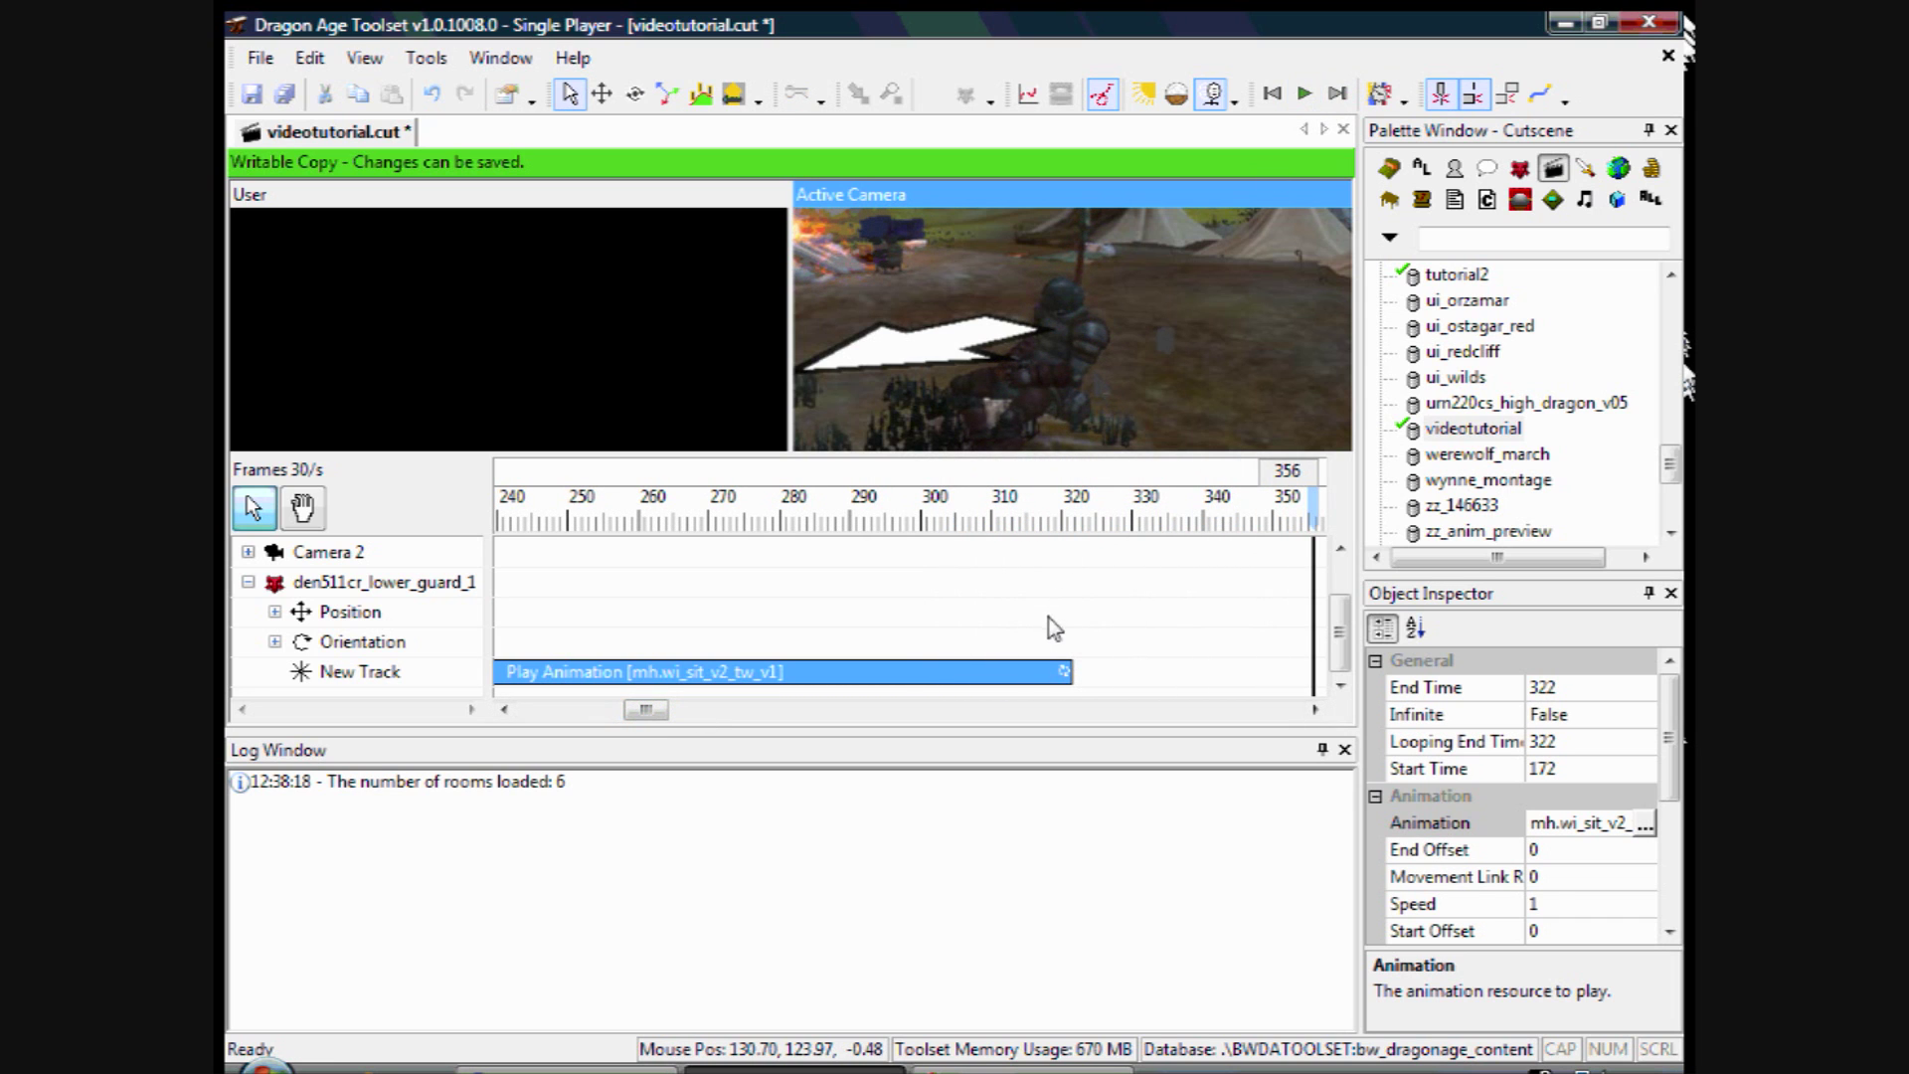
left_click(1067, 532)
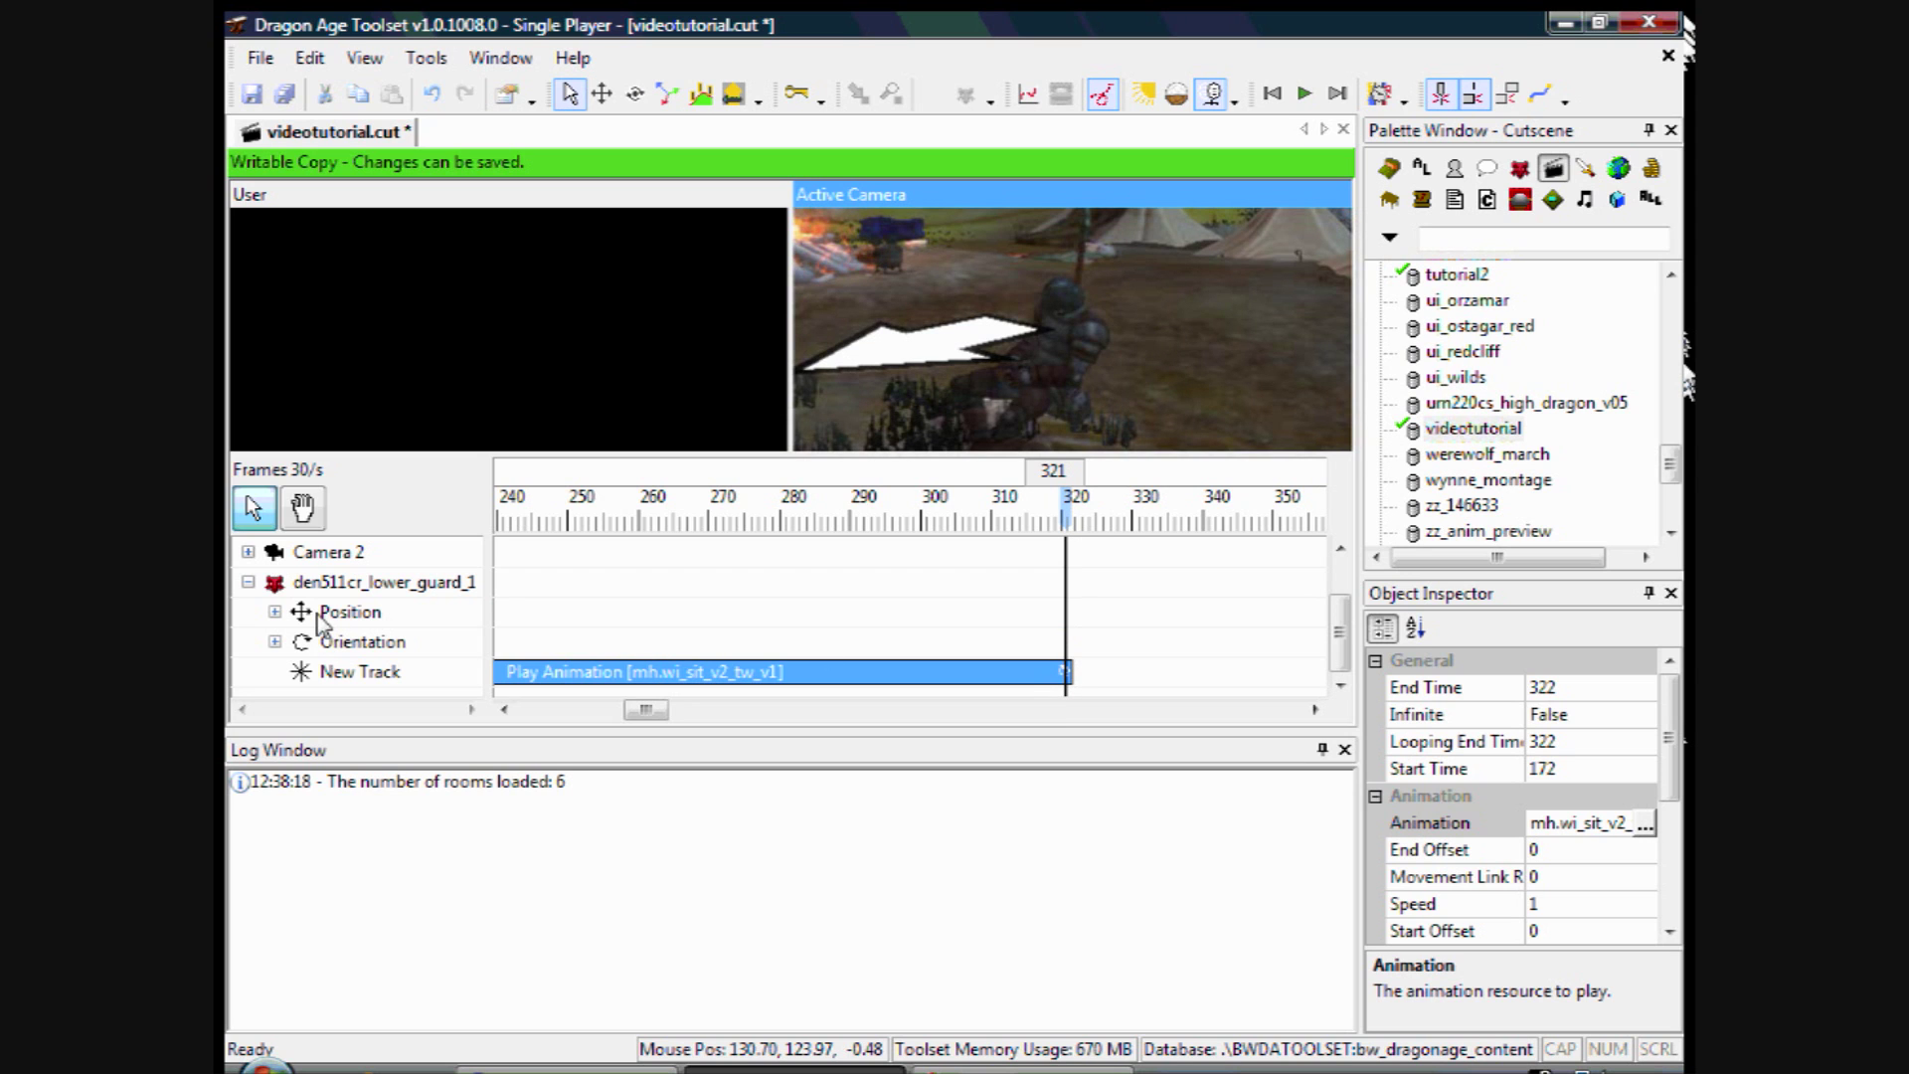
- Add a second guard track holding a Play Animation action at frame 321
right_click(285, 594)
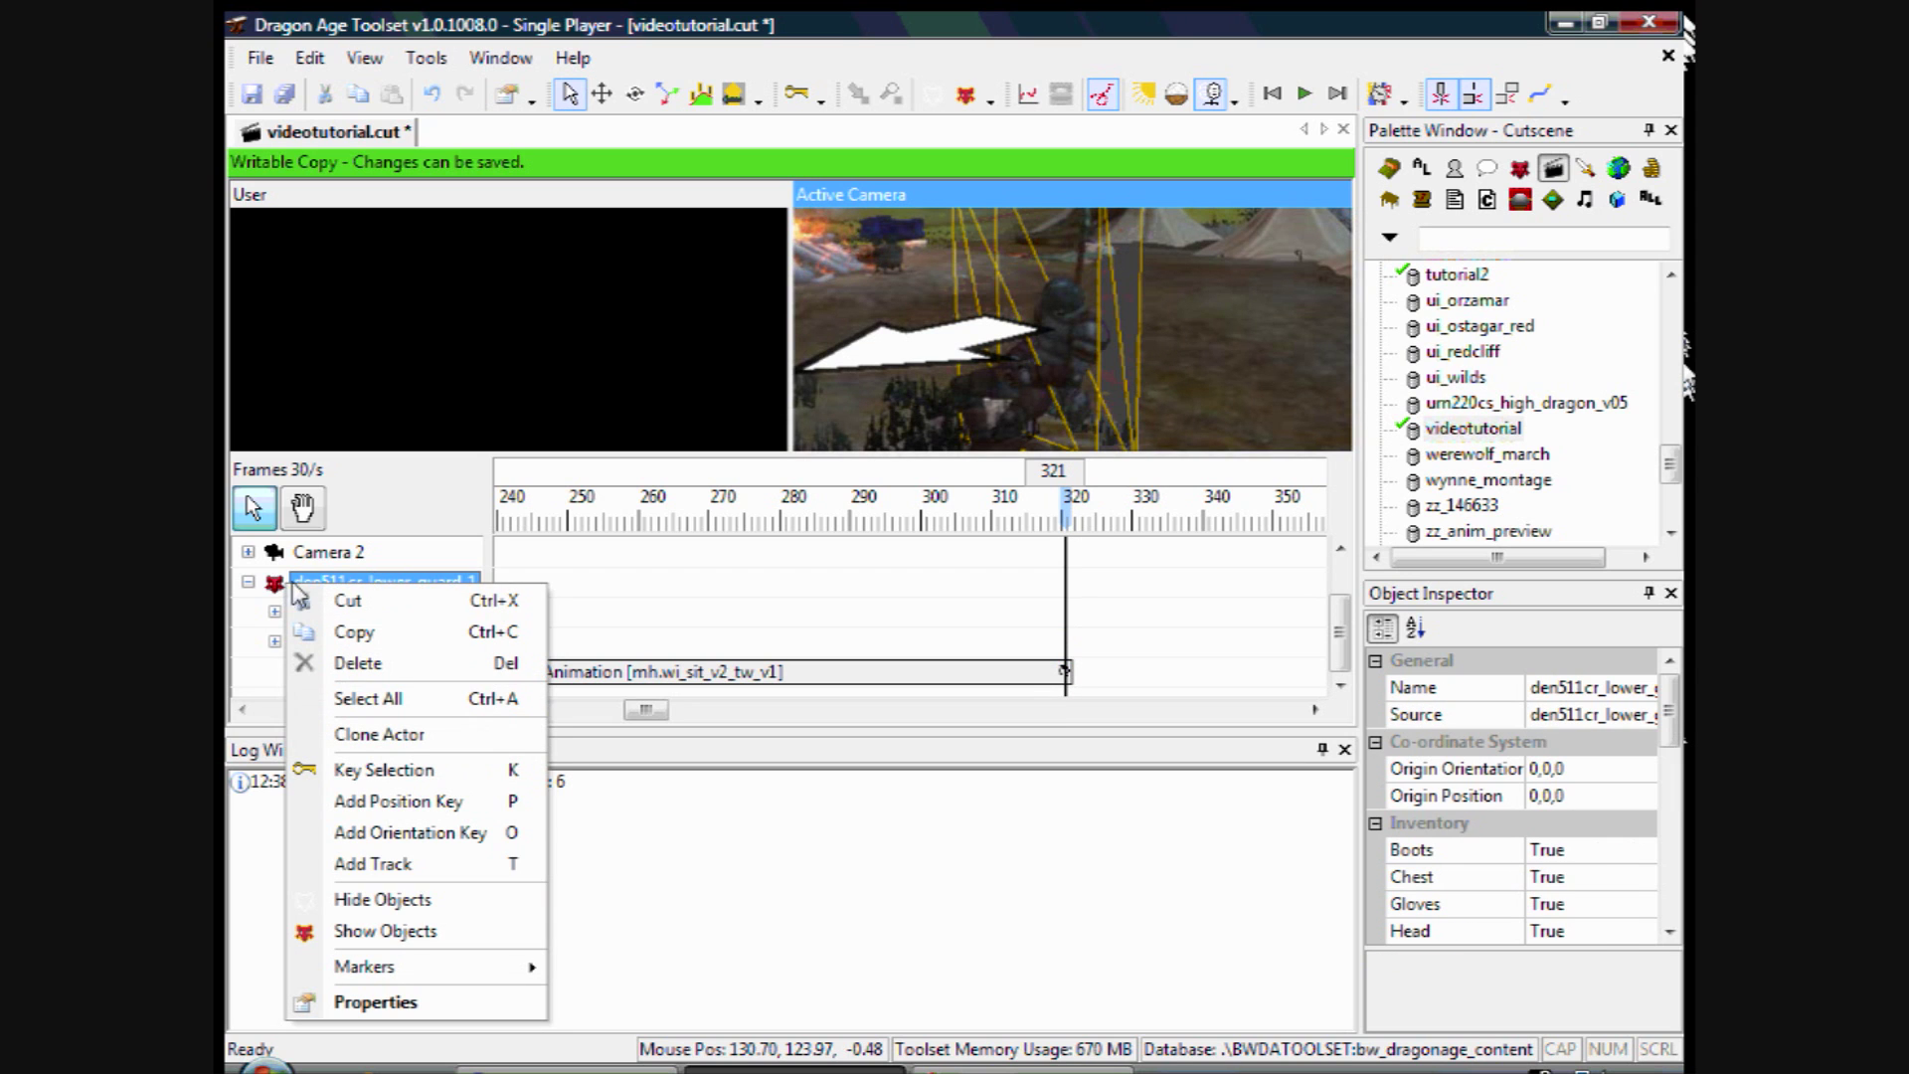
left_click(343, 863)
key("t")
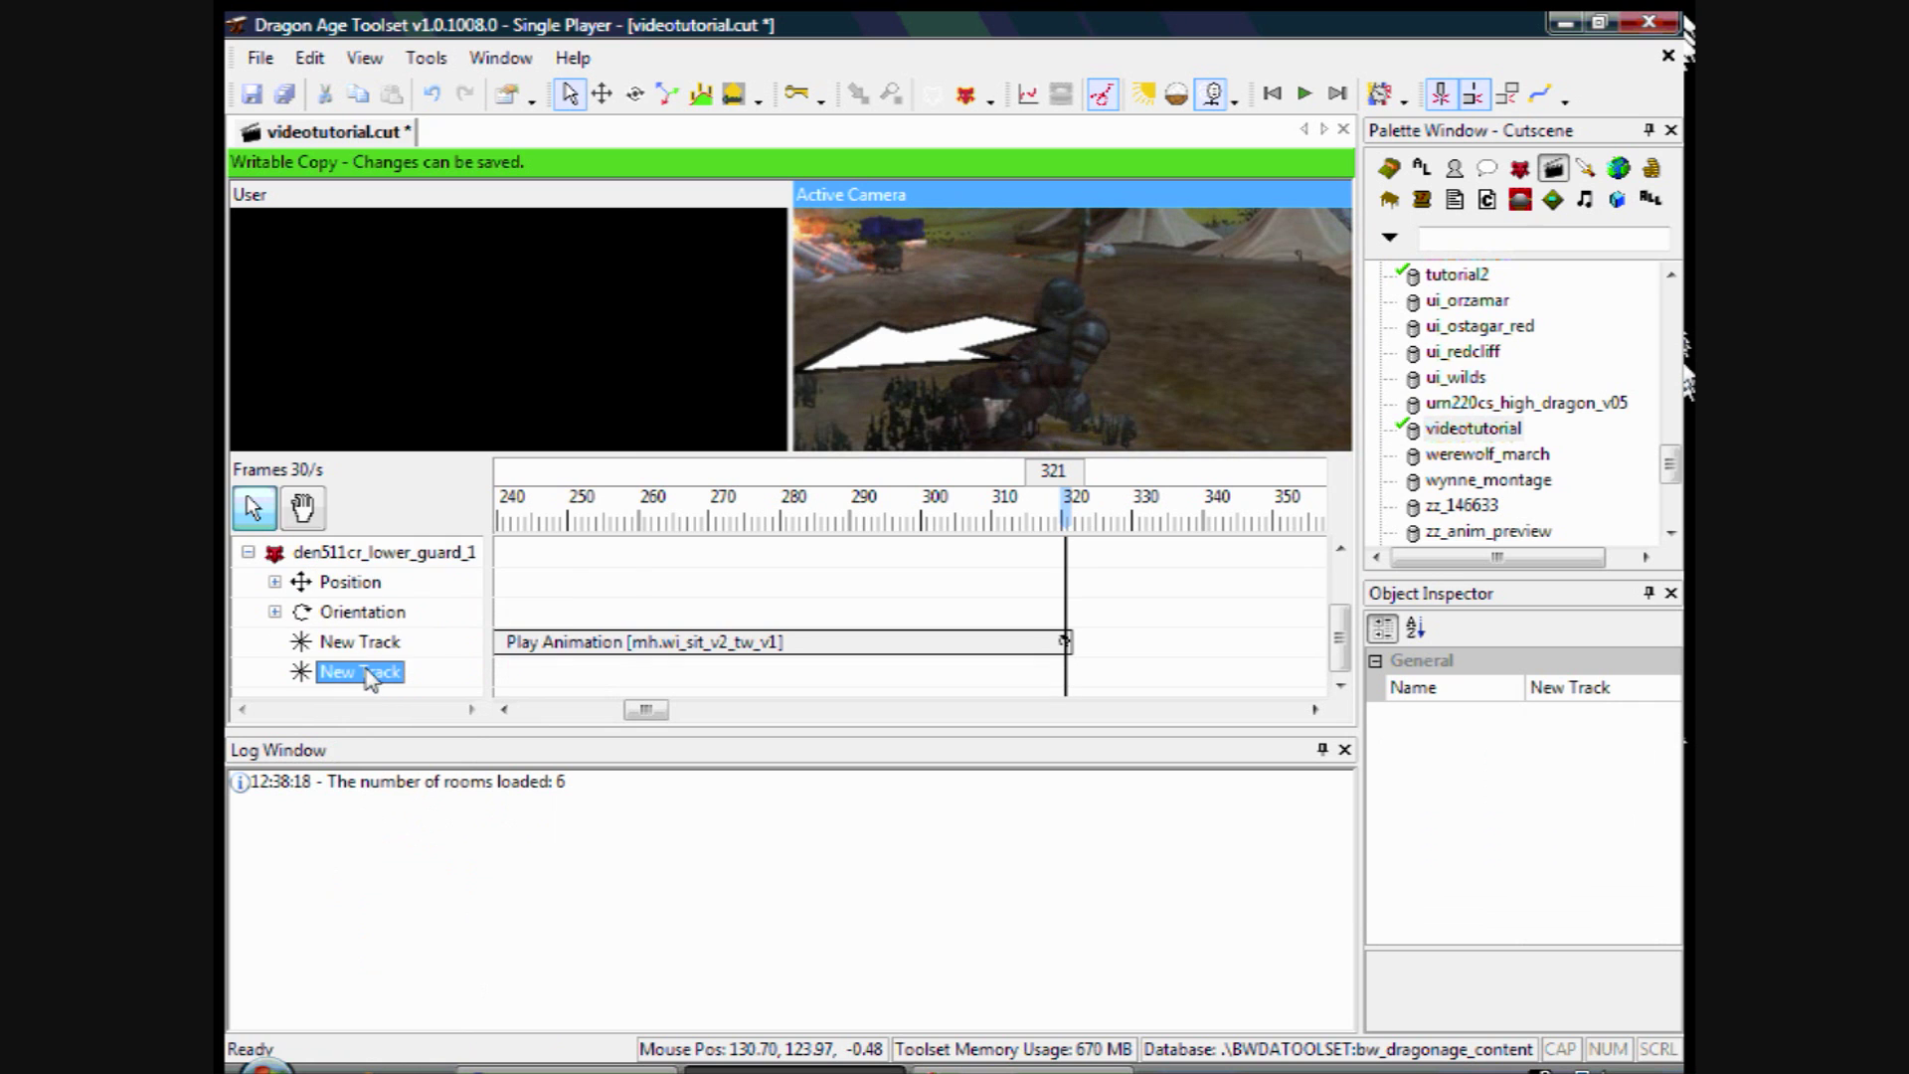
right_click(366, 669)
left_click(338, 641)
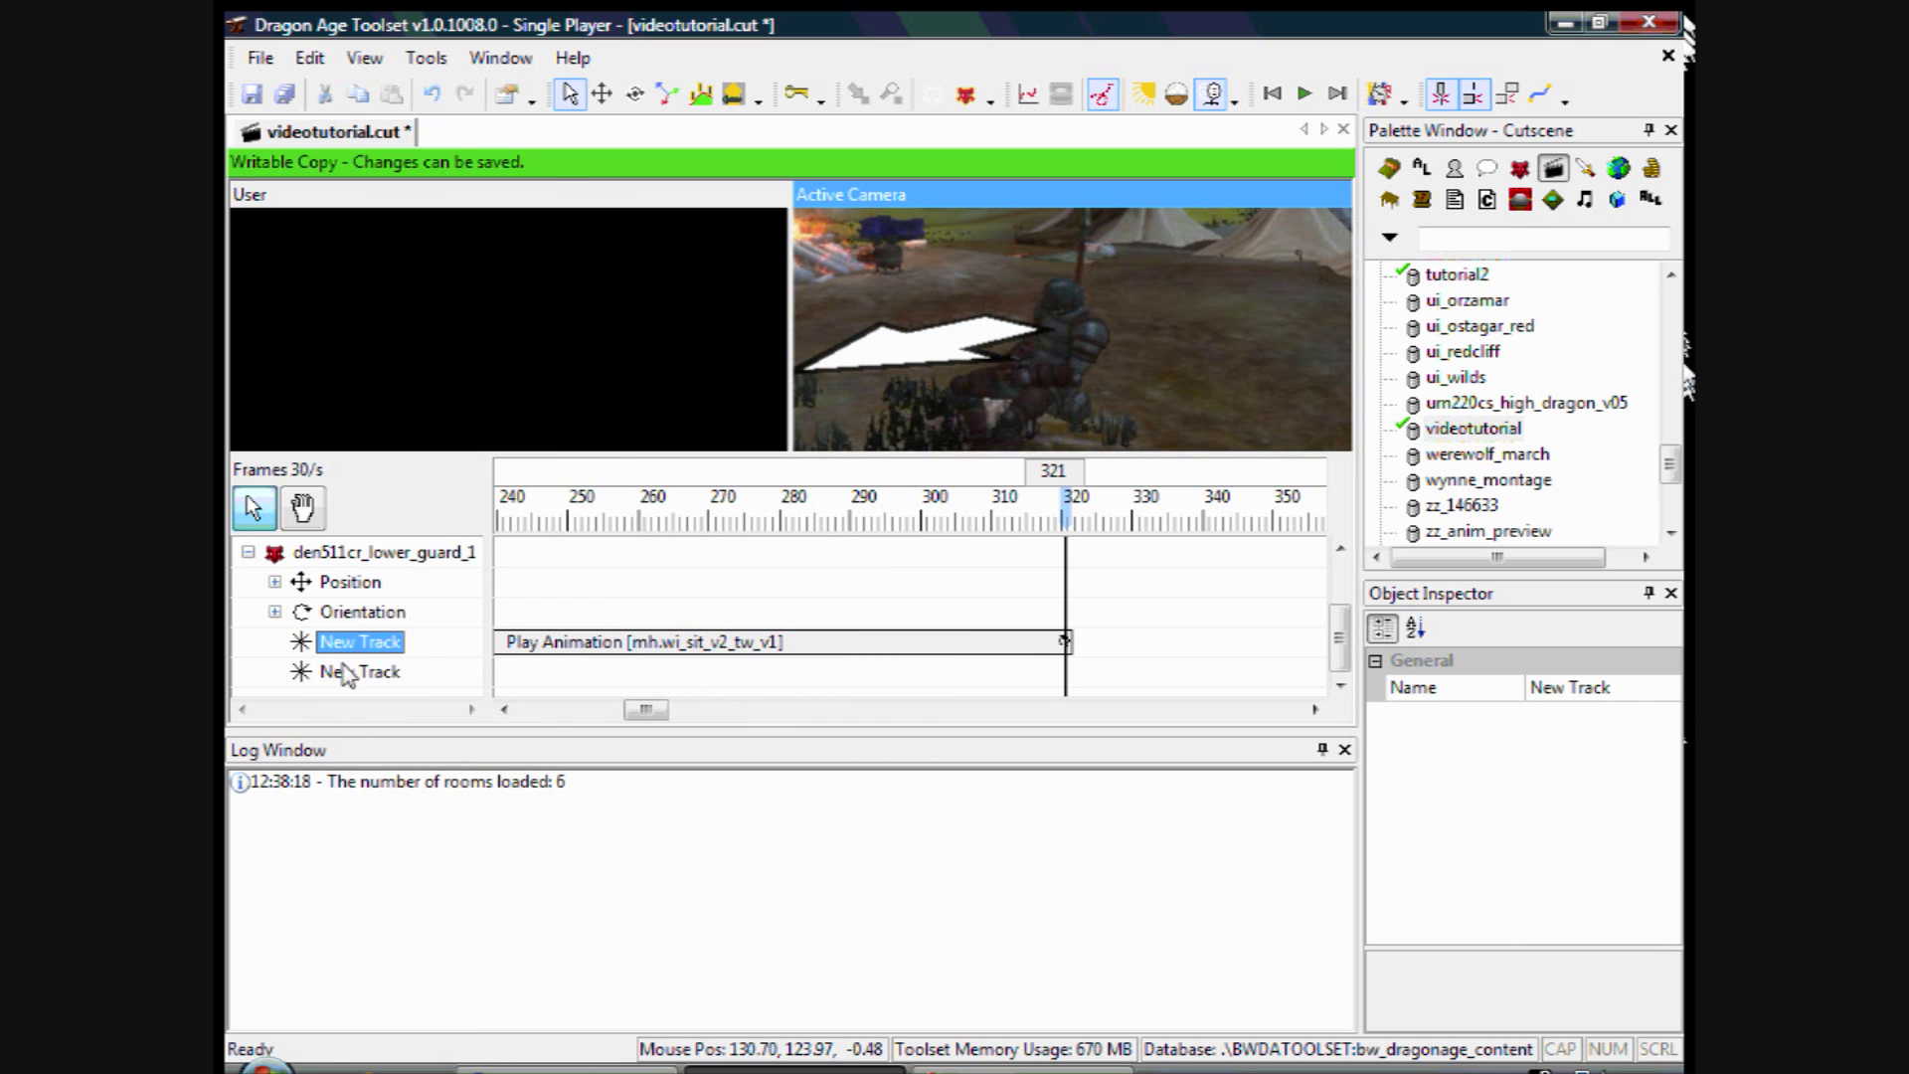
right_click(359, 668)
mouse_move(460, 525)
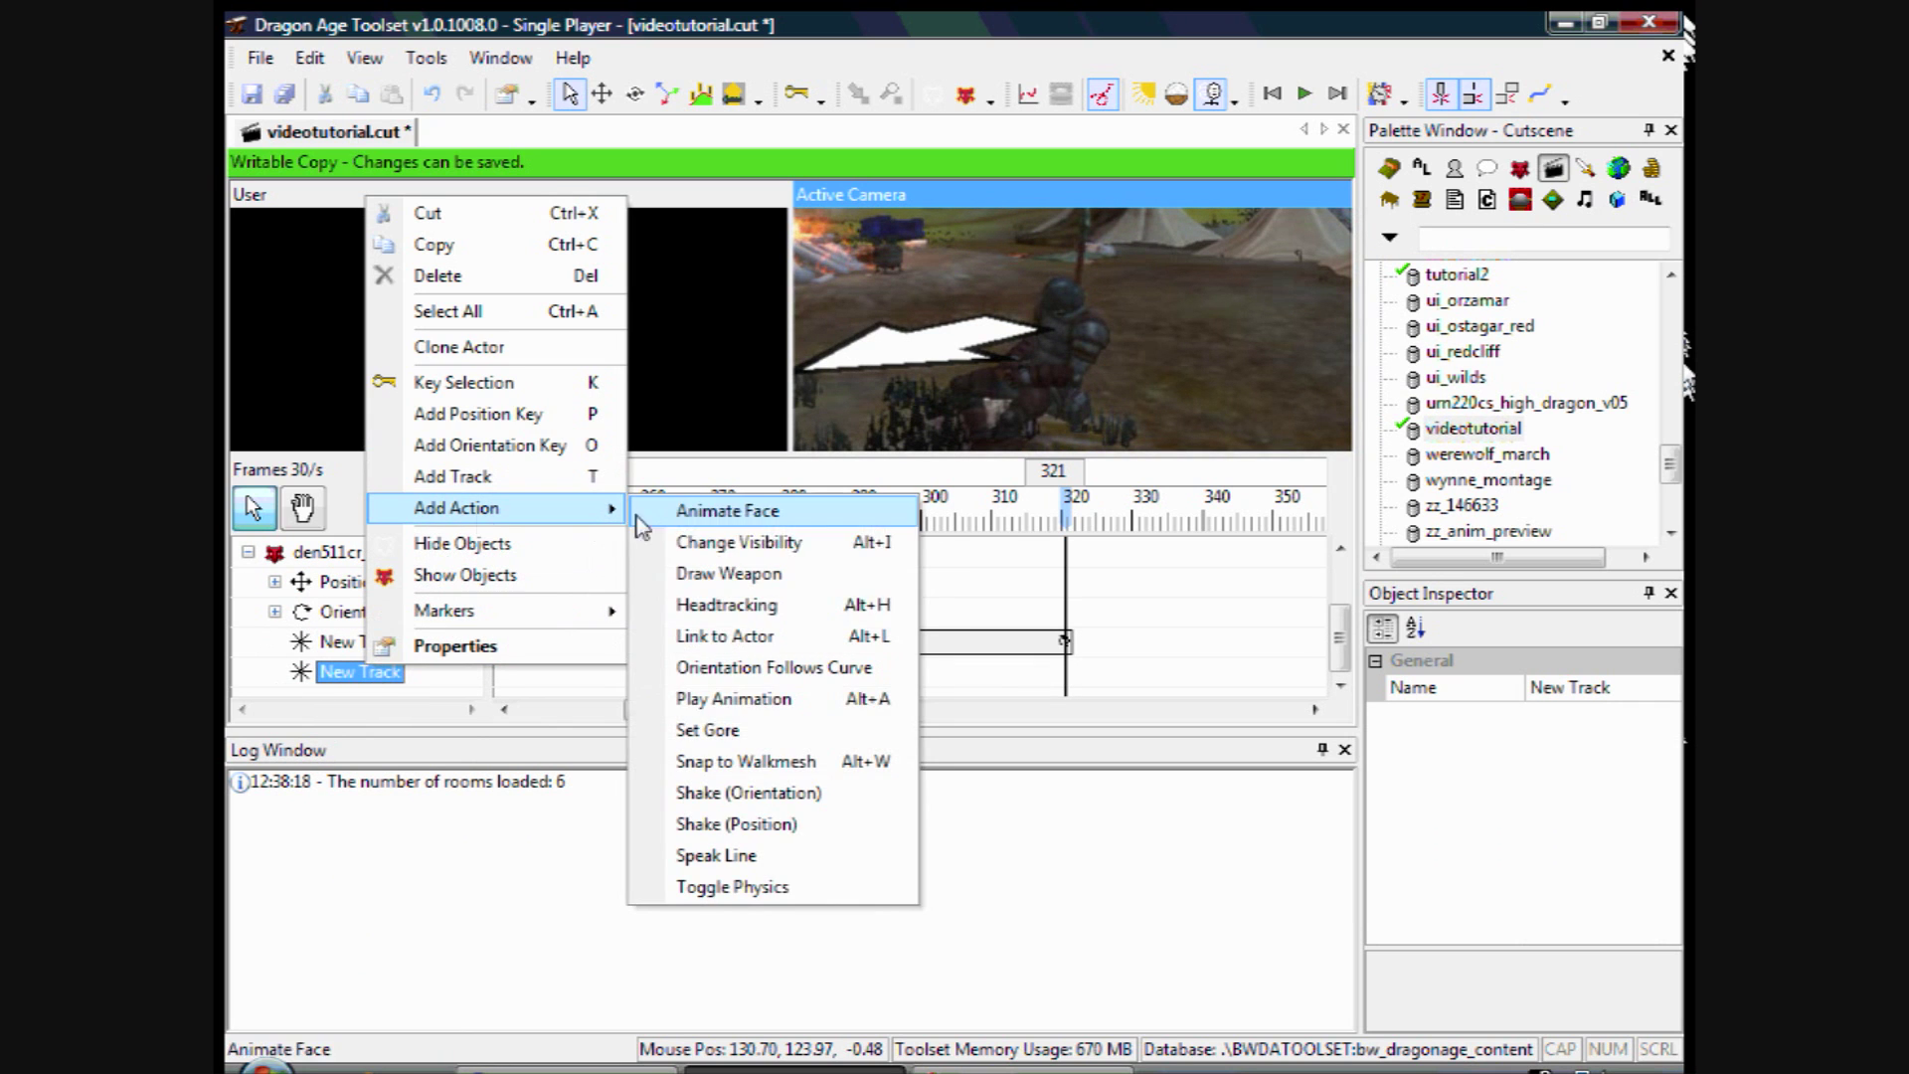
left_click(743, 699)
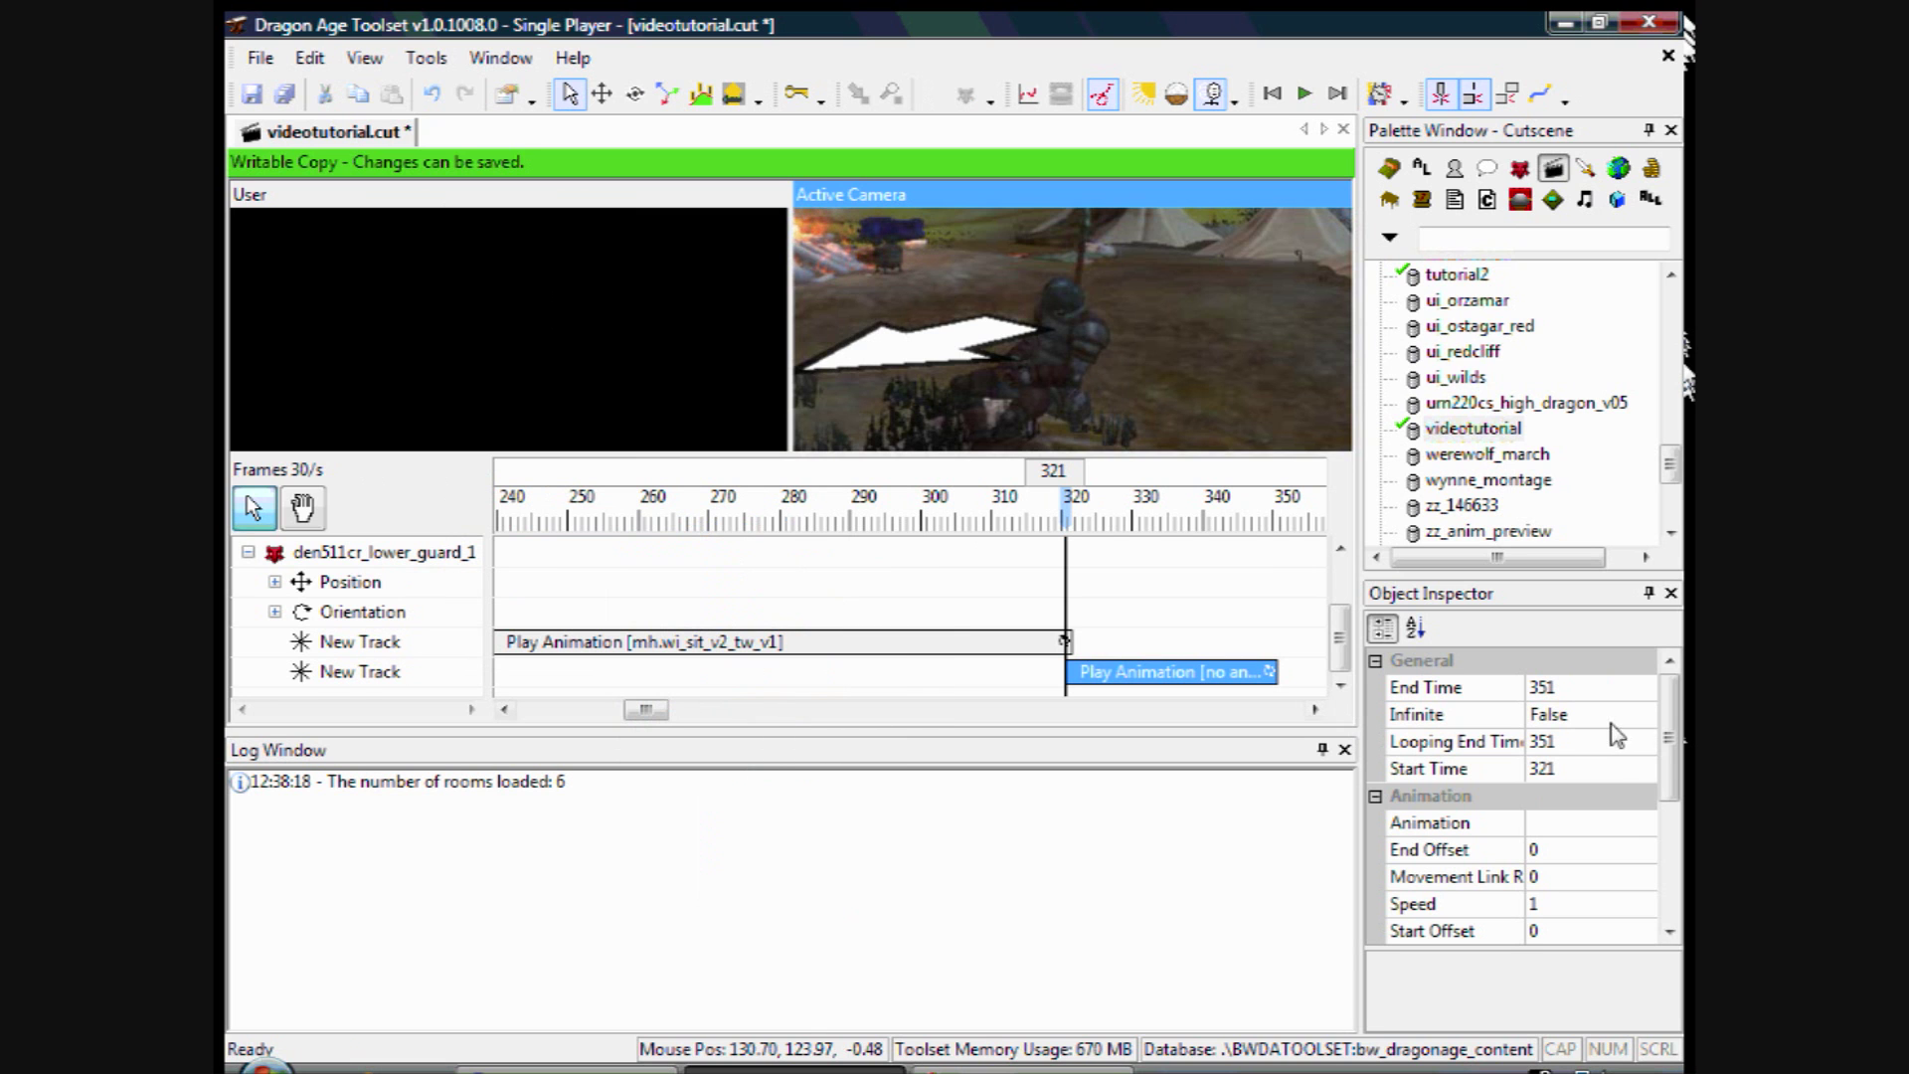
- Set that action's animation to mh.dg_hnd_salute_02, running frames 321 to 403
left_click(1640, 826)
left_click(1643, 827)
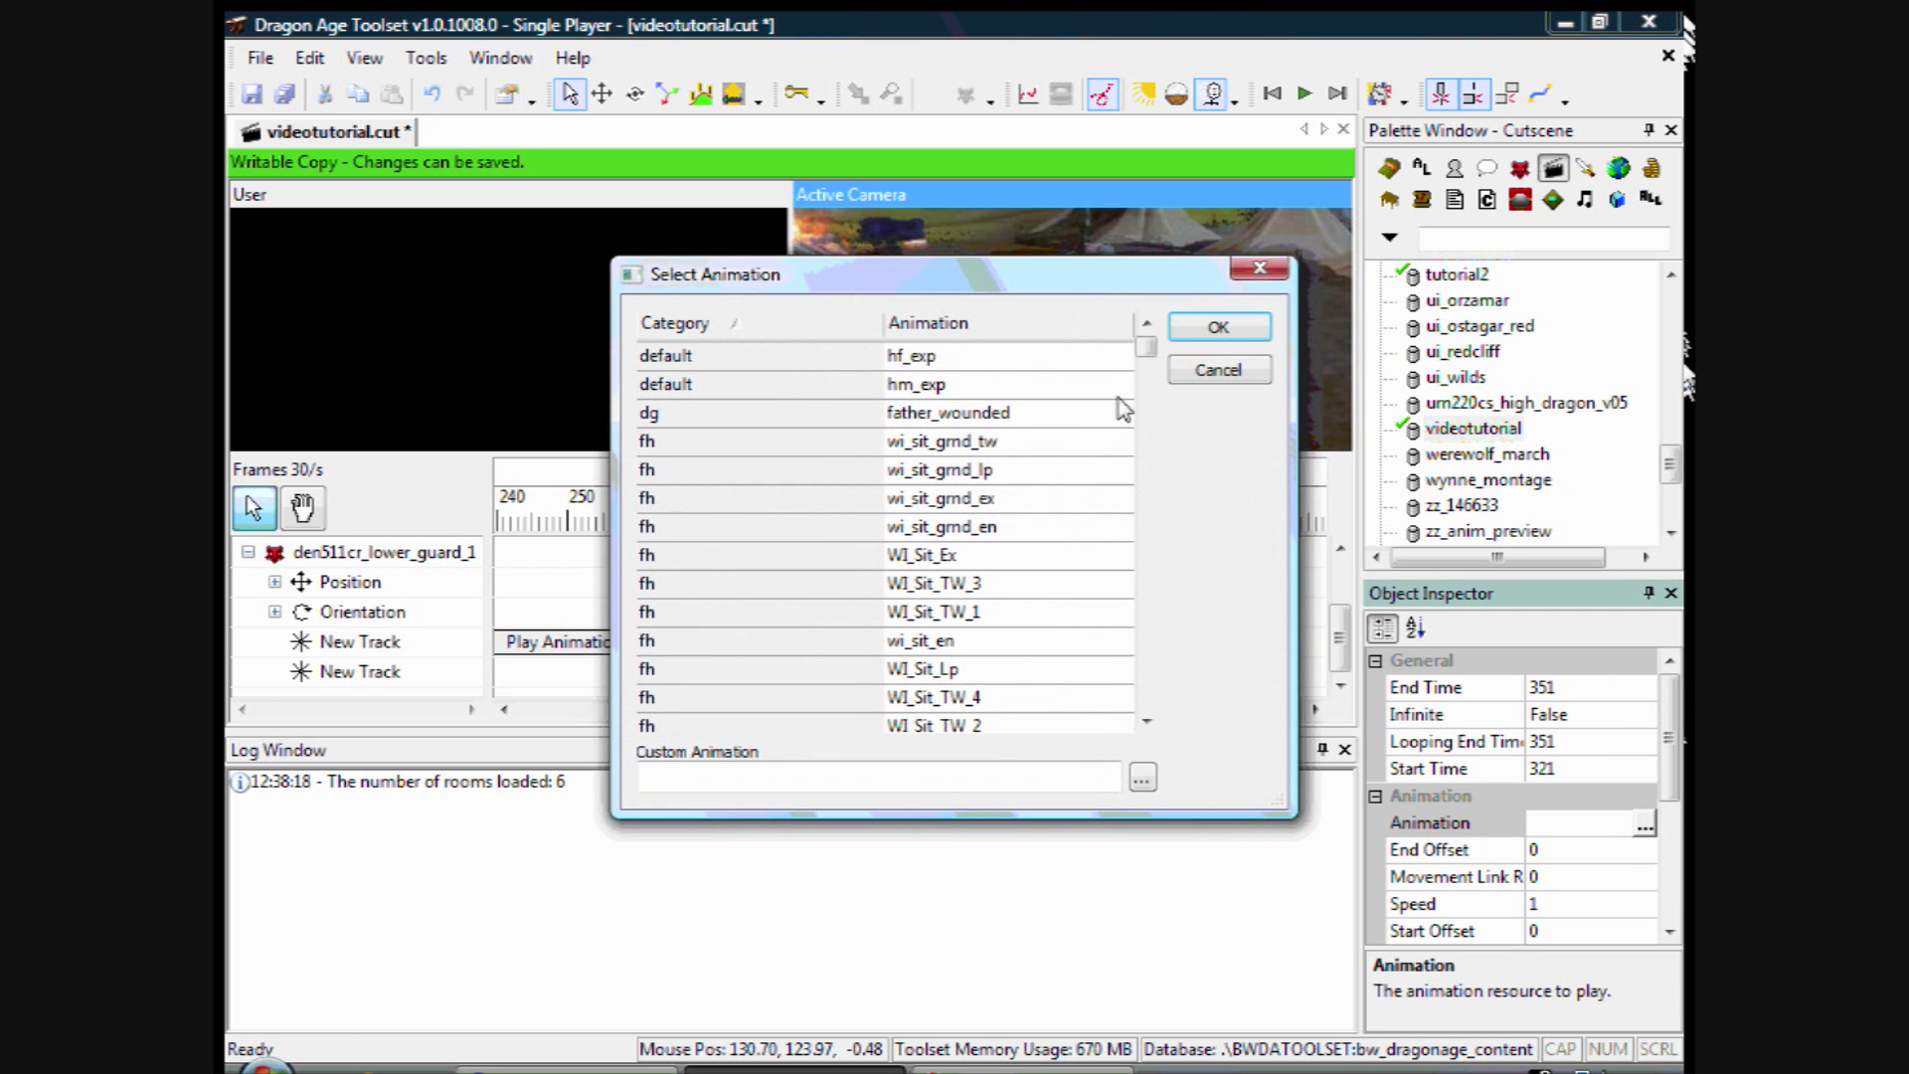
left_click_drag(1143, 336, 1154, 438)
left_click(1024, 527)
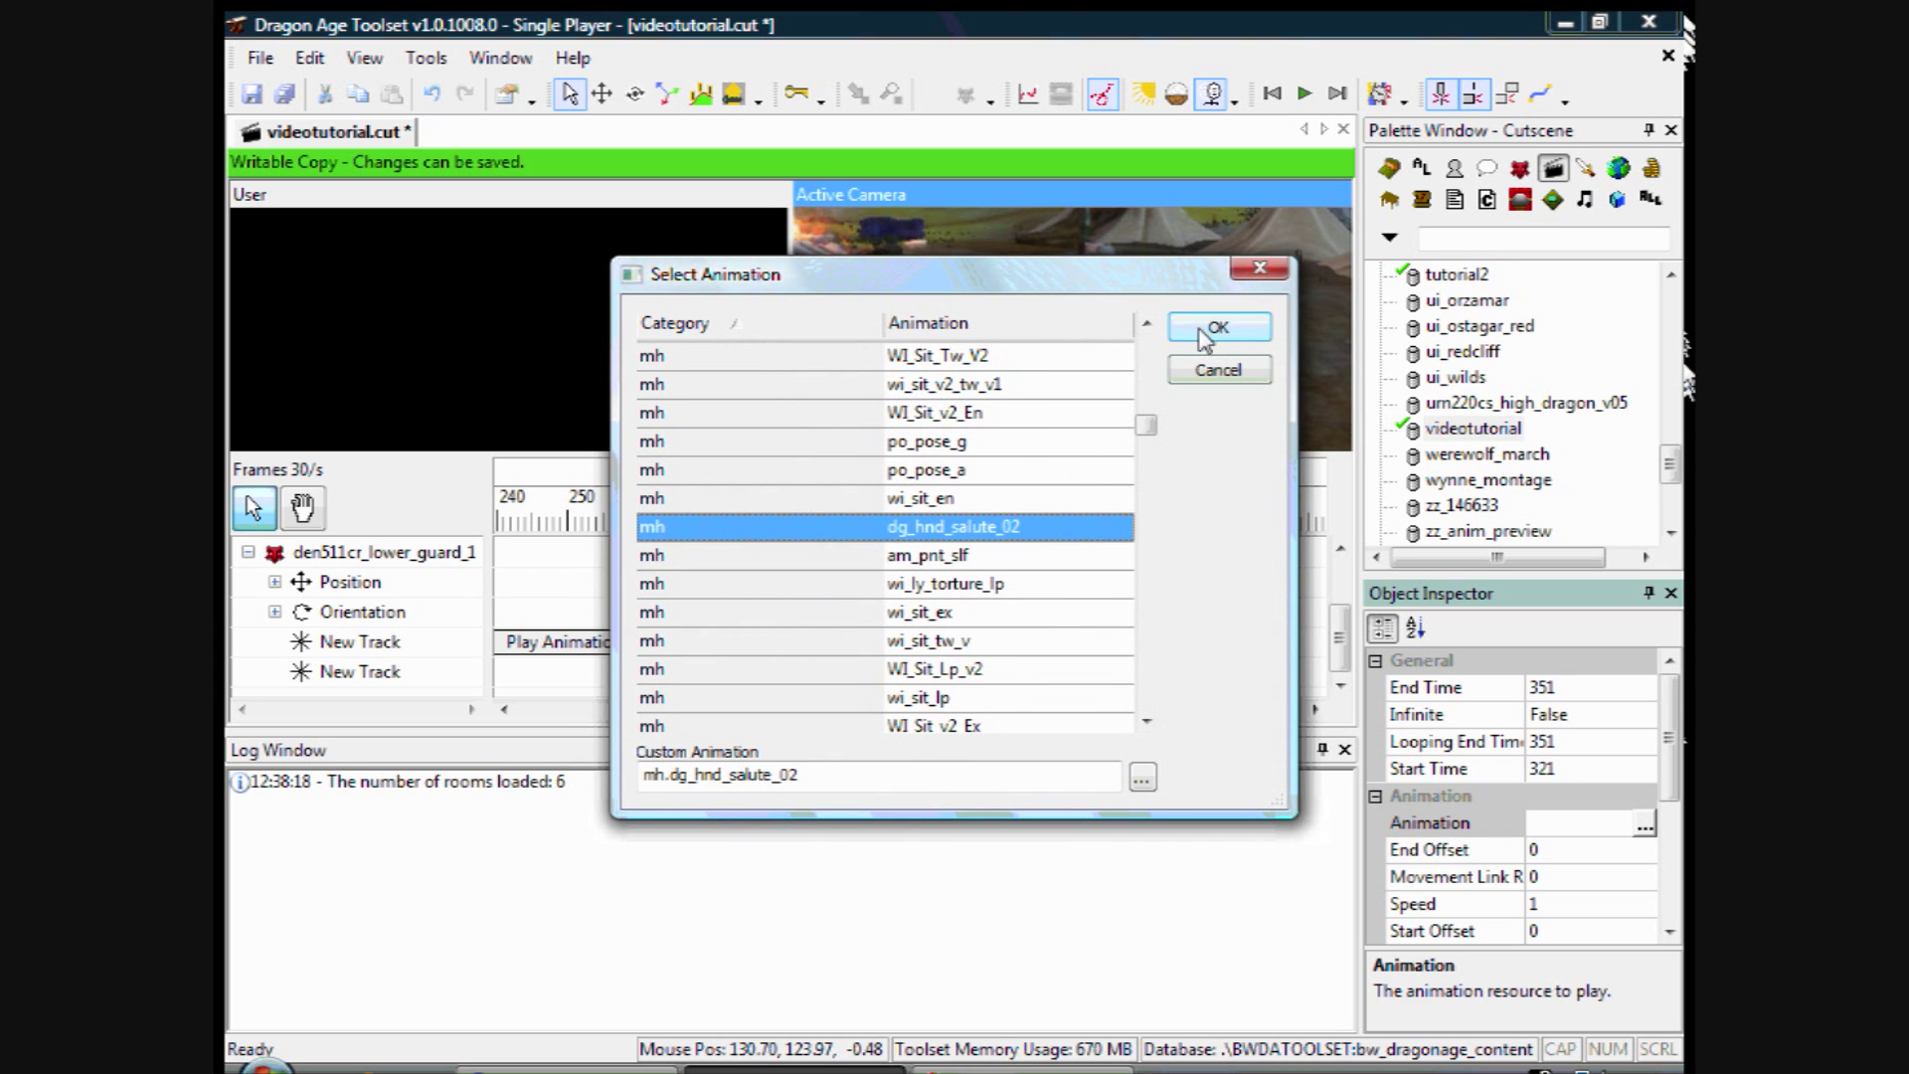
left_click(1209, 332)
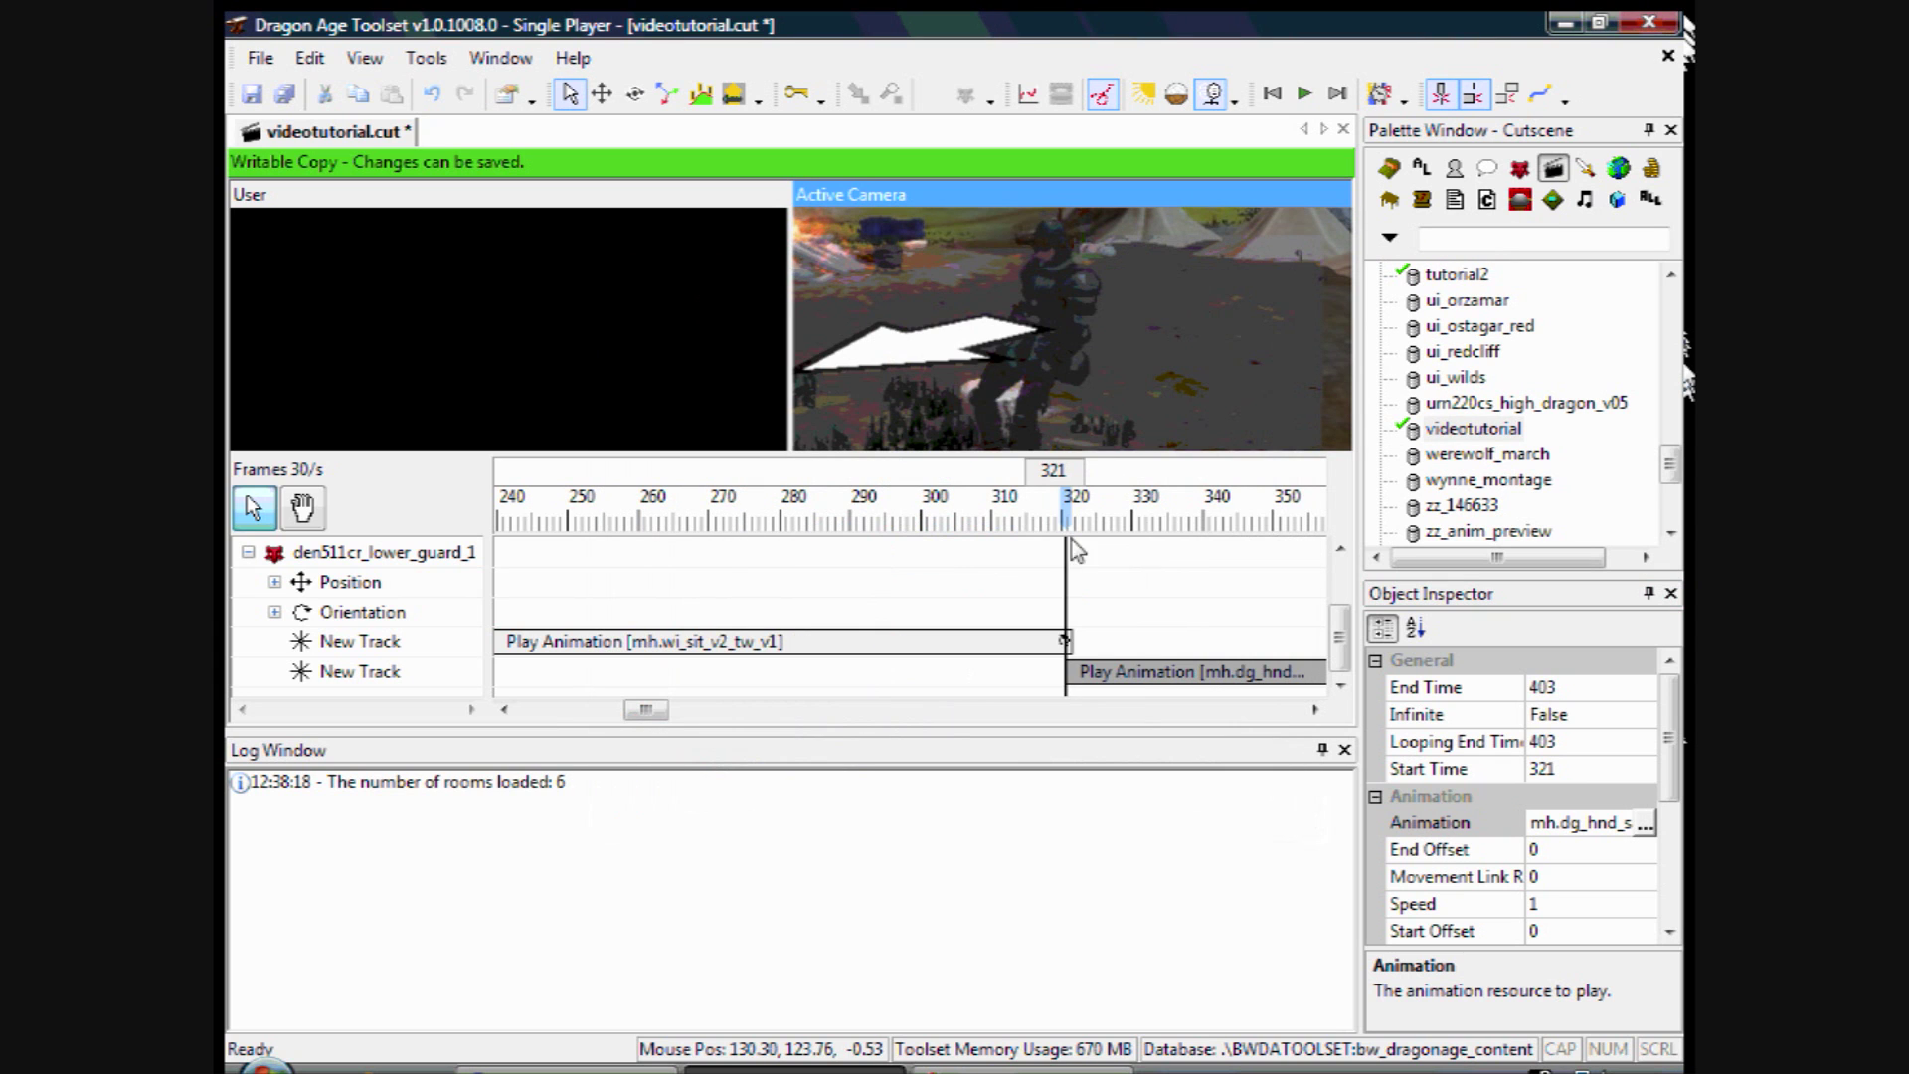
left_click_drag(1062, 525, 1019, 525)
left_click(1303, 92)
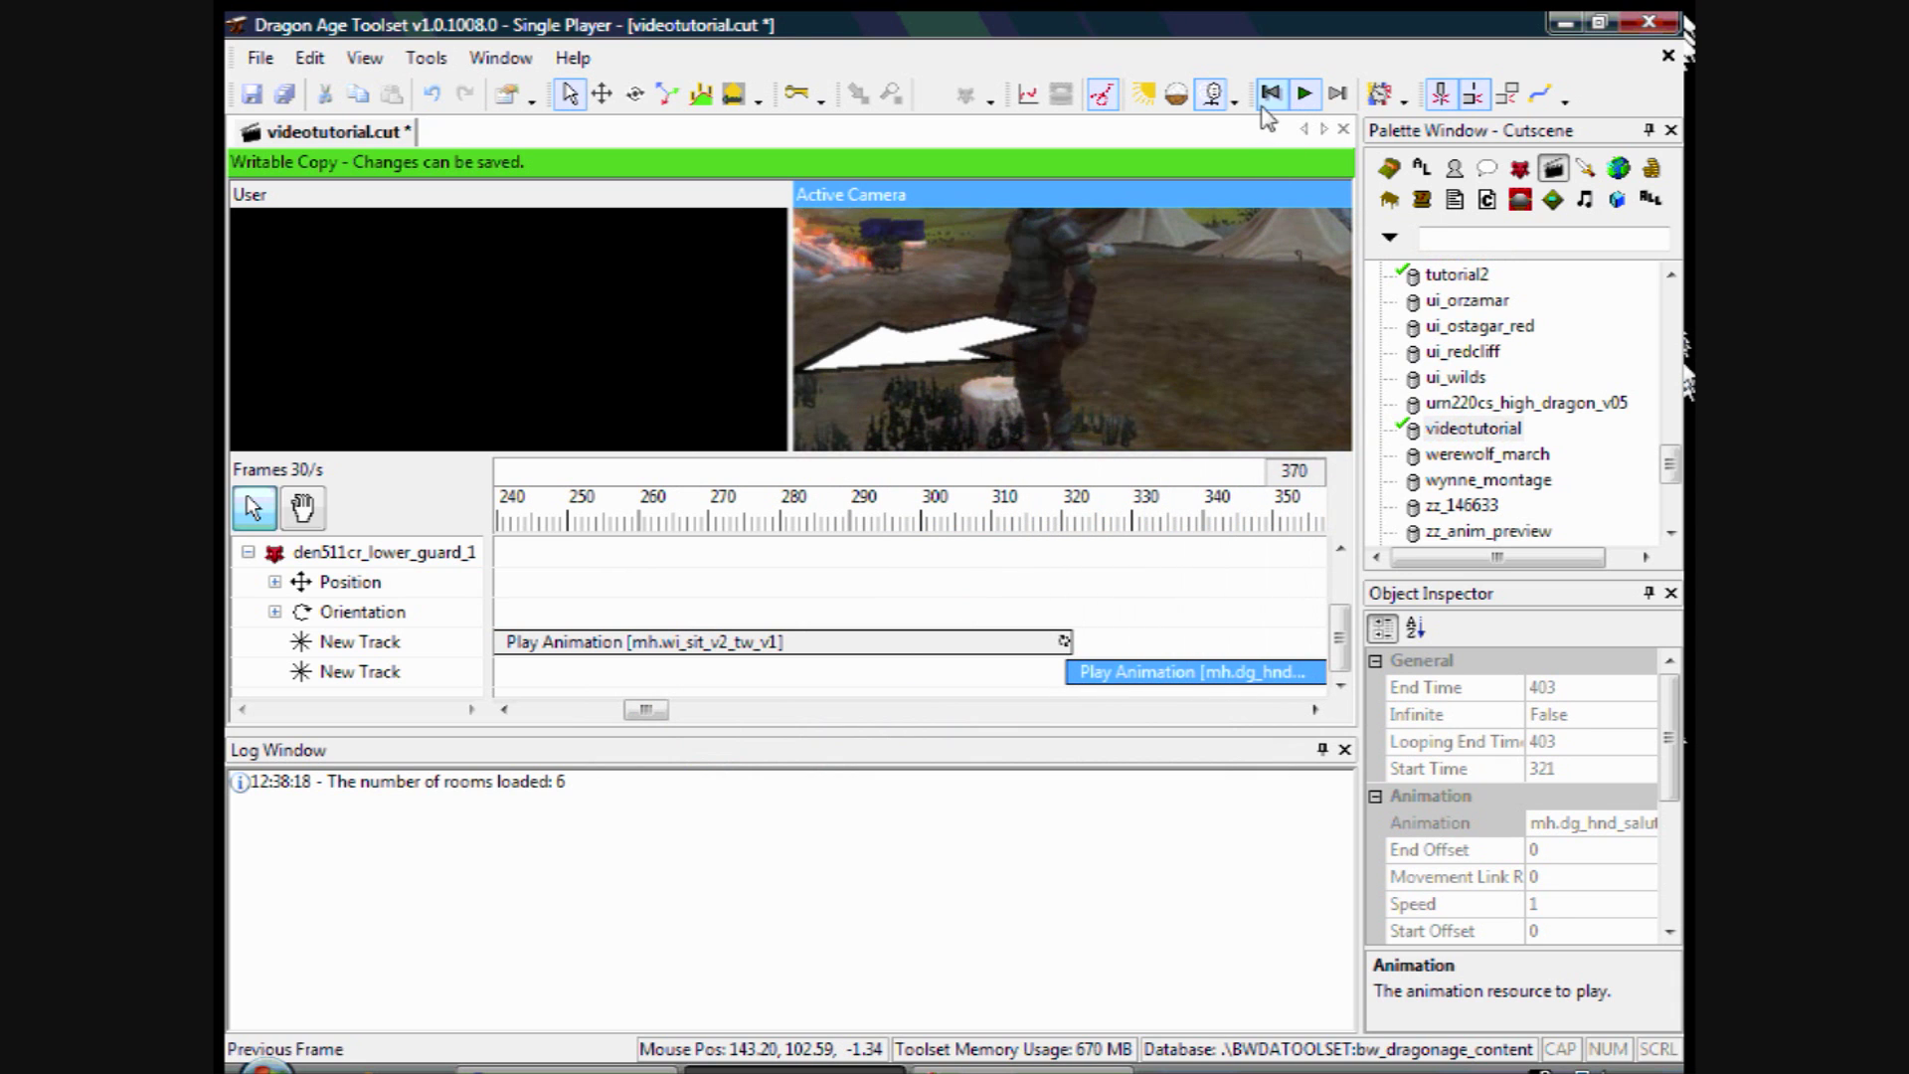
left_click(1097, 674)
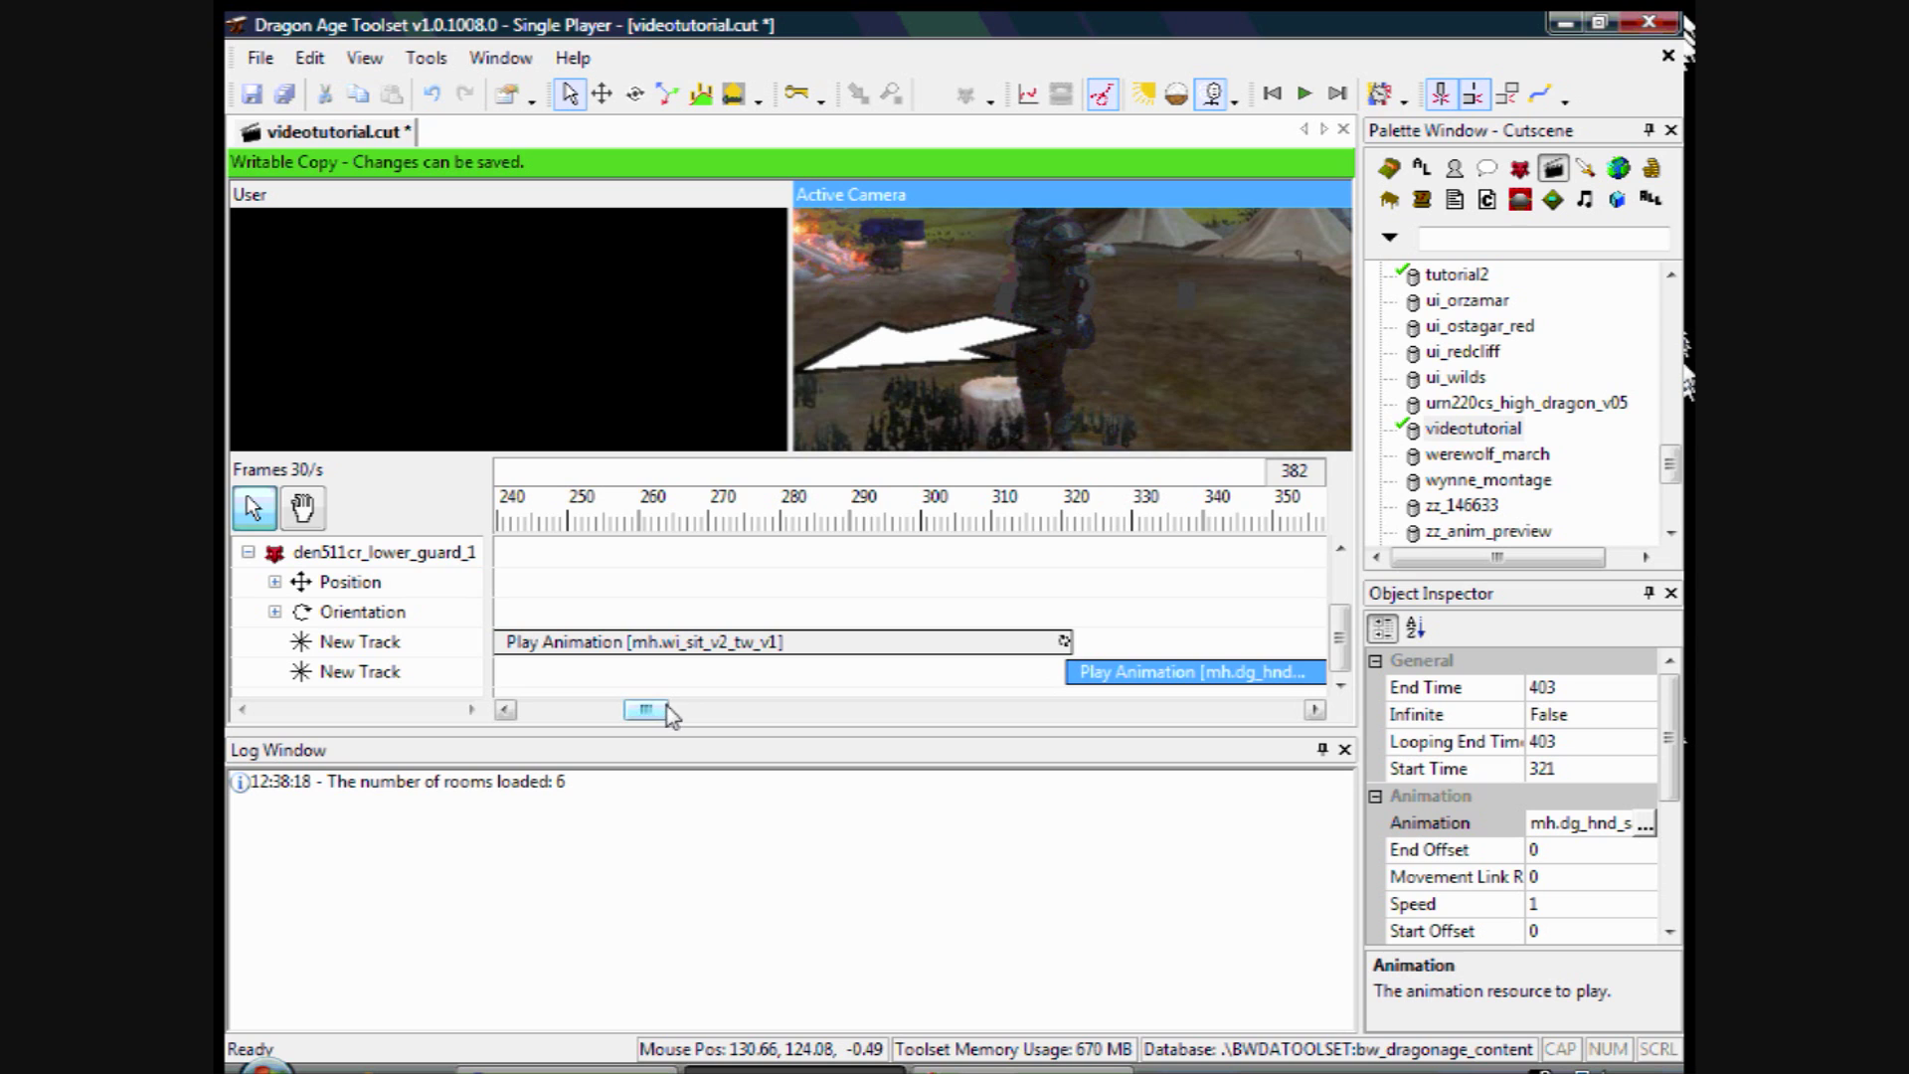
left_click_drag(641, 710, 664, 710)
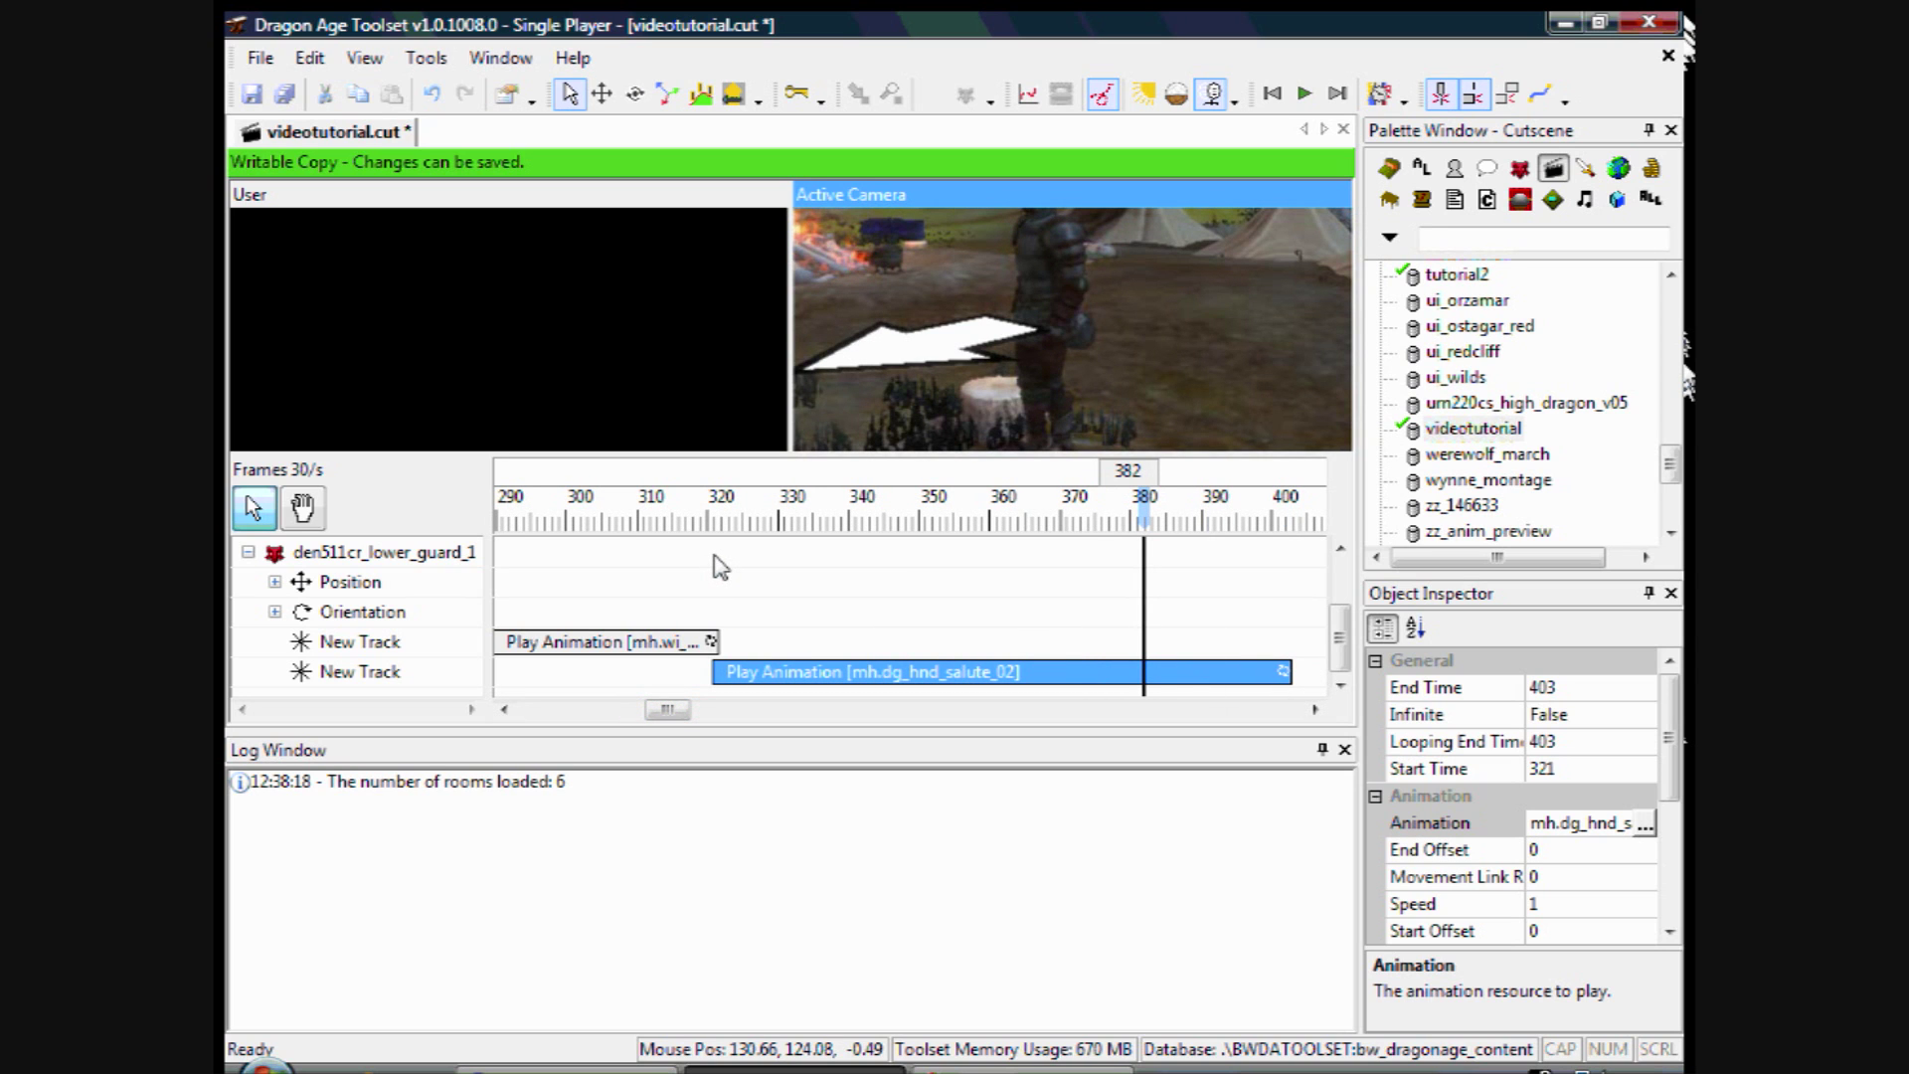
left_click_drag(696, 613, 760, 684)
- Add a transition between the sitting and salute clips with type Ease In / Out
right_click(737, 660)
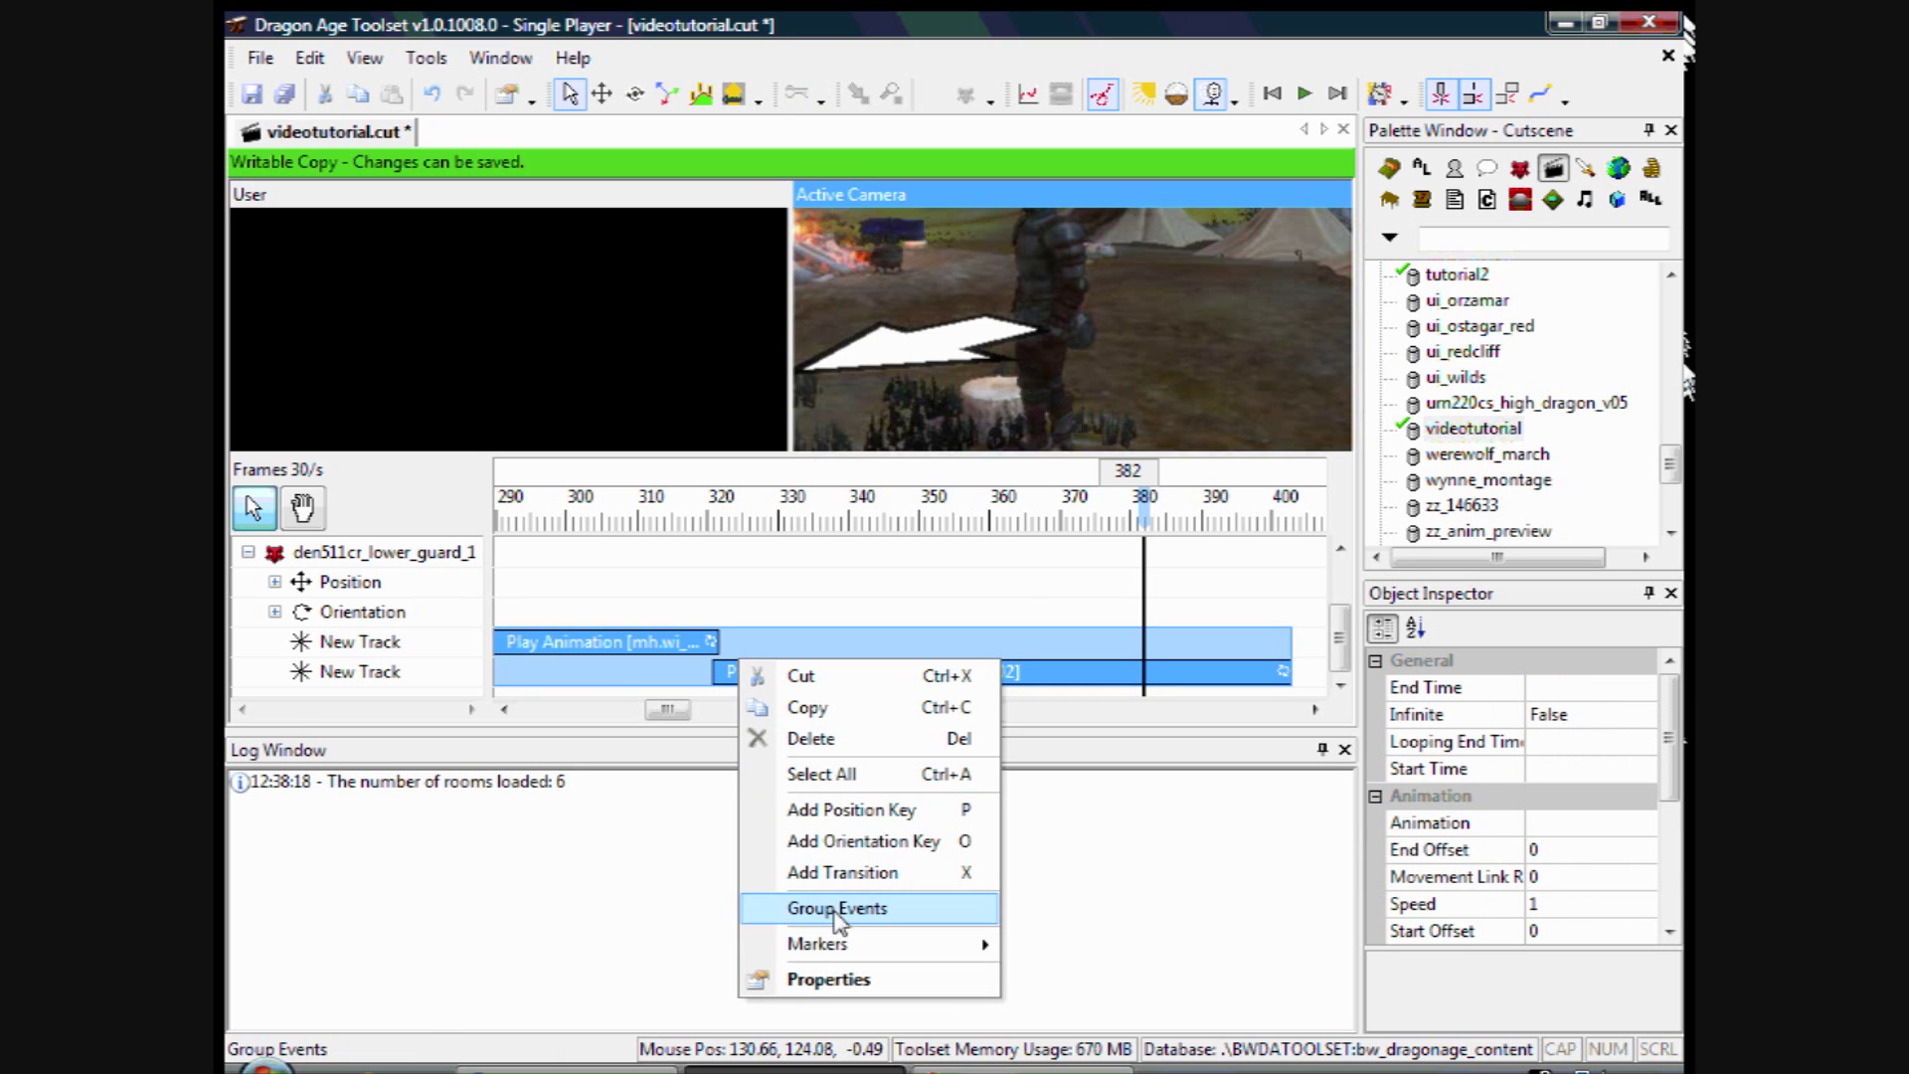
left_click(850, 873)
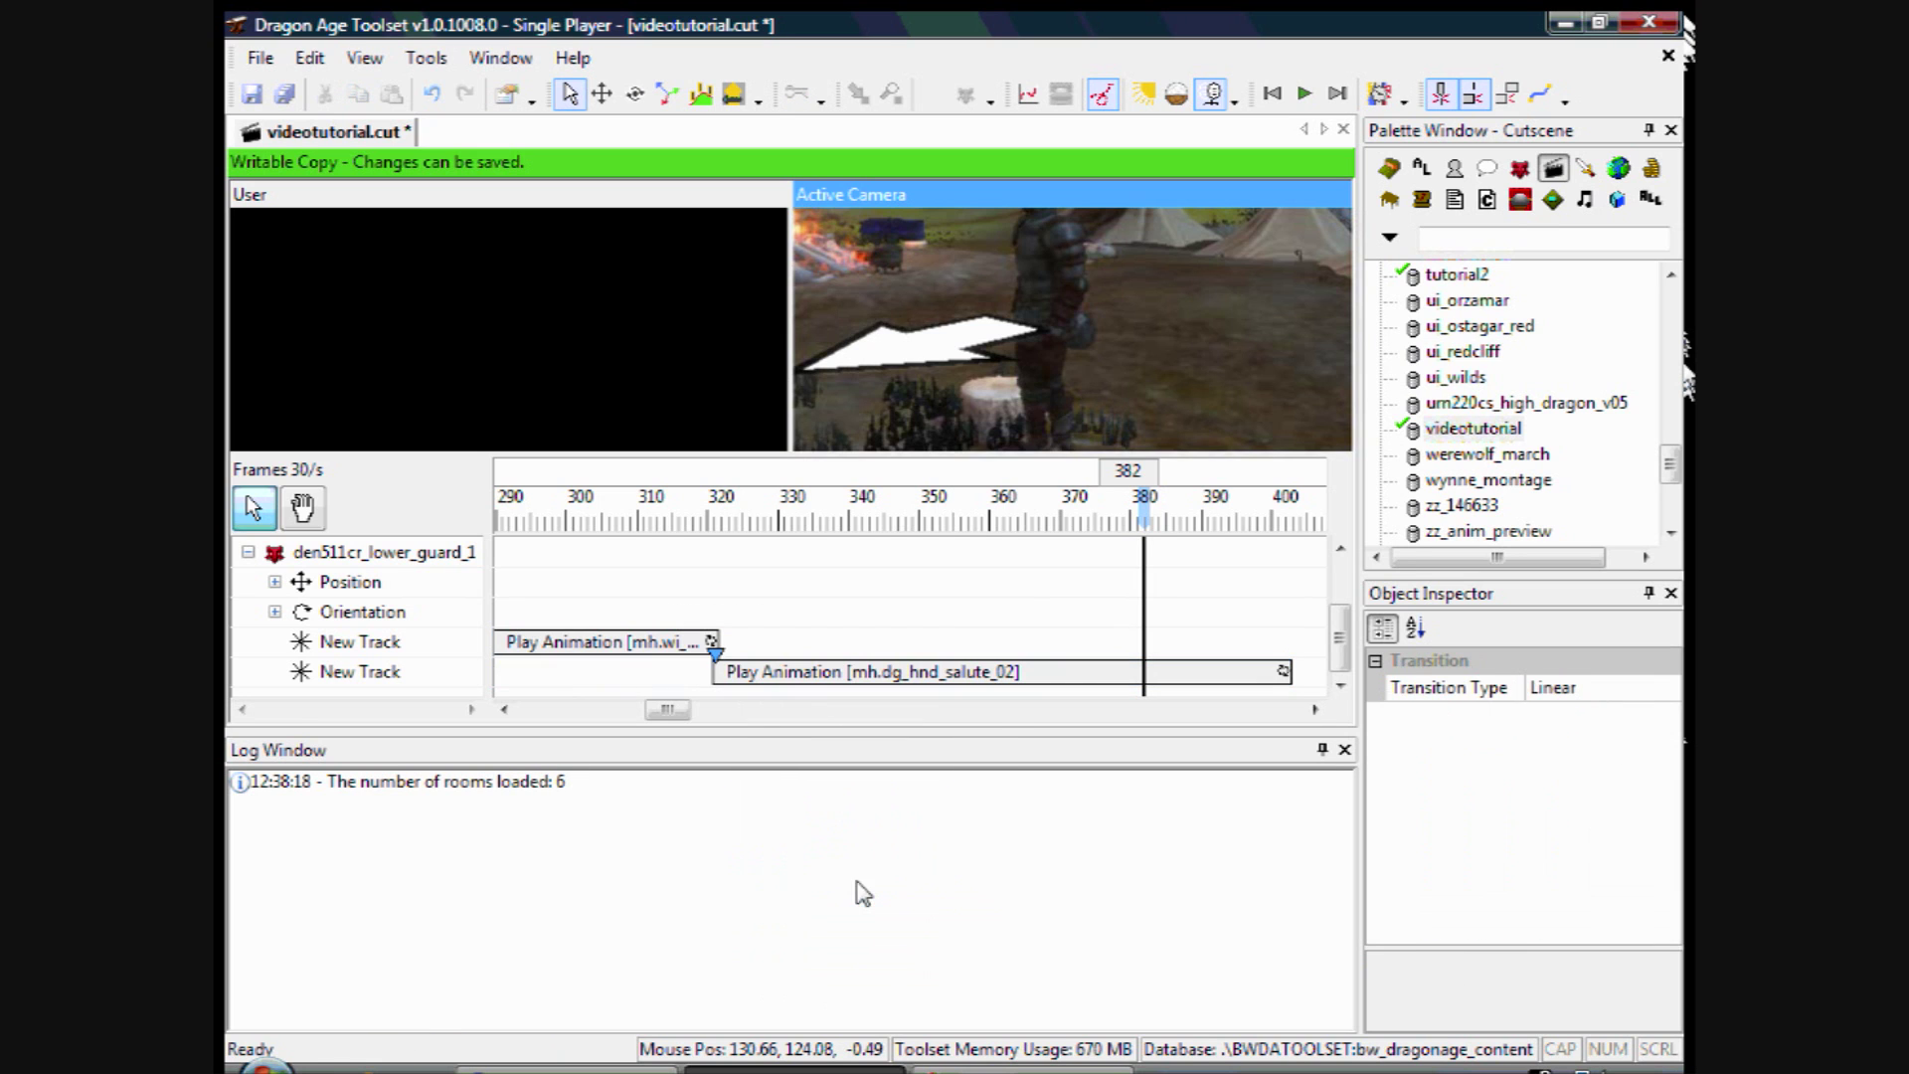
left_click(1521, 690)
left_click(1669, 689)
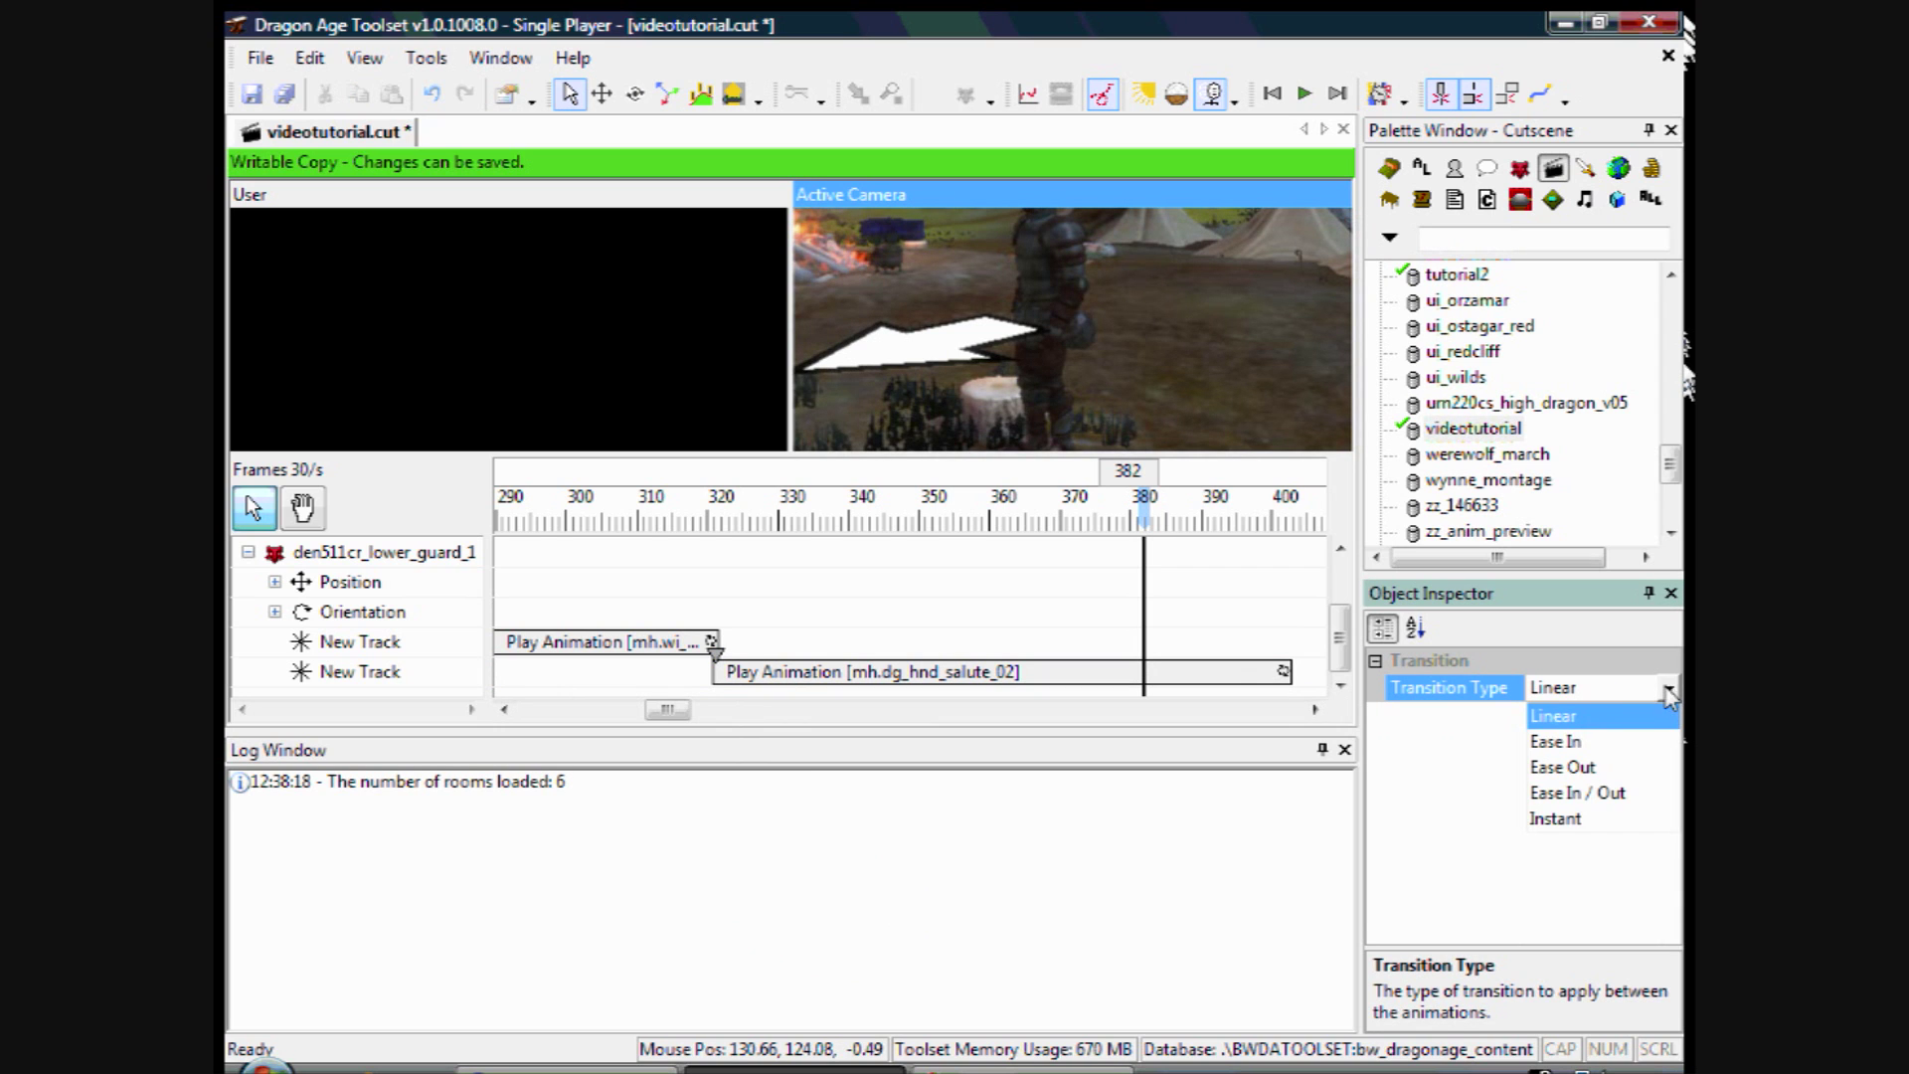
left_click(1588, 792)
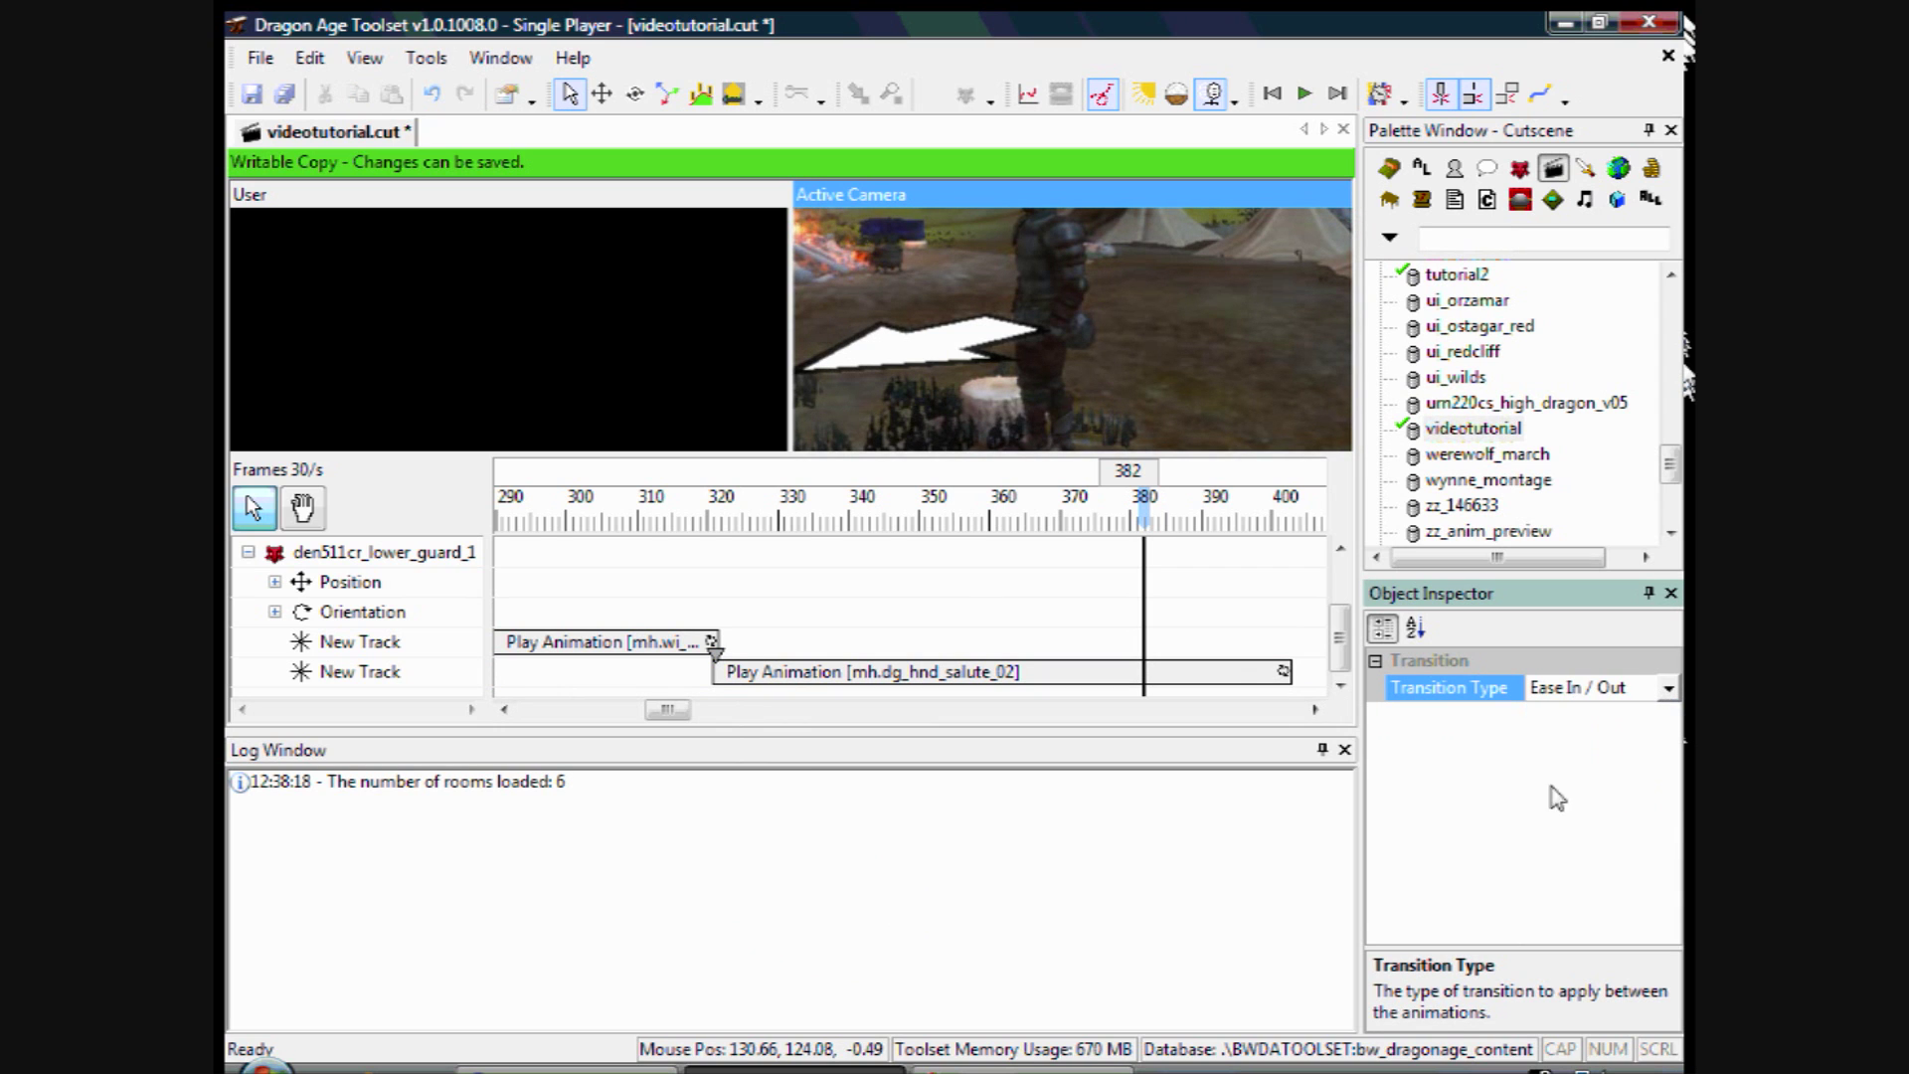
- Preview the blend from just before the transition, then stop playback
left_click(681, 564)
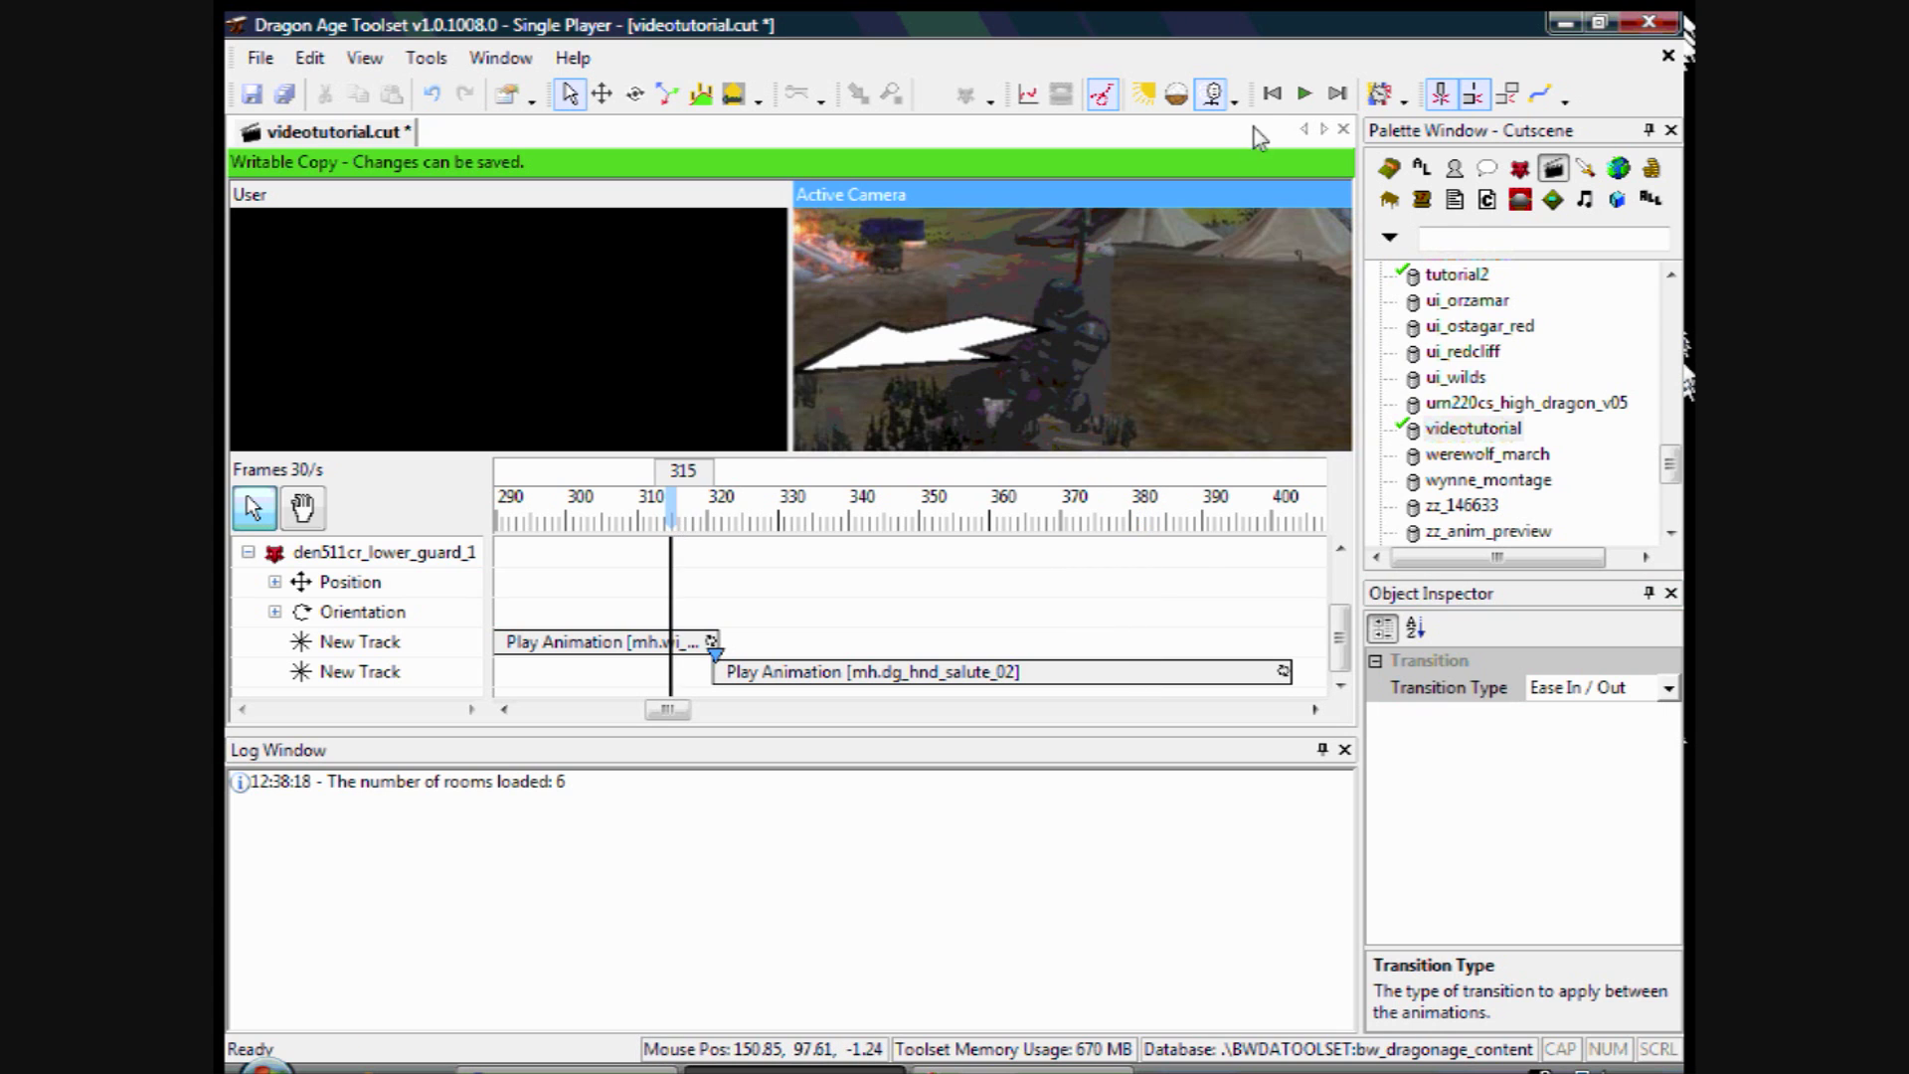
left_click(1302, 93)
left_click(1302, 94)
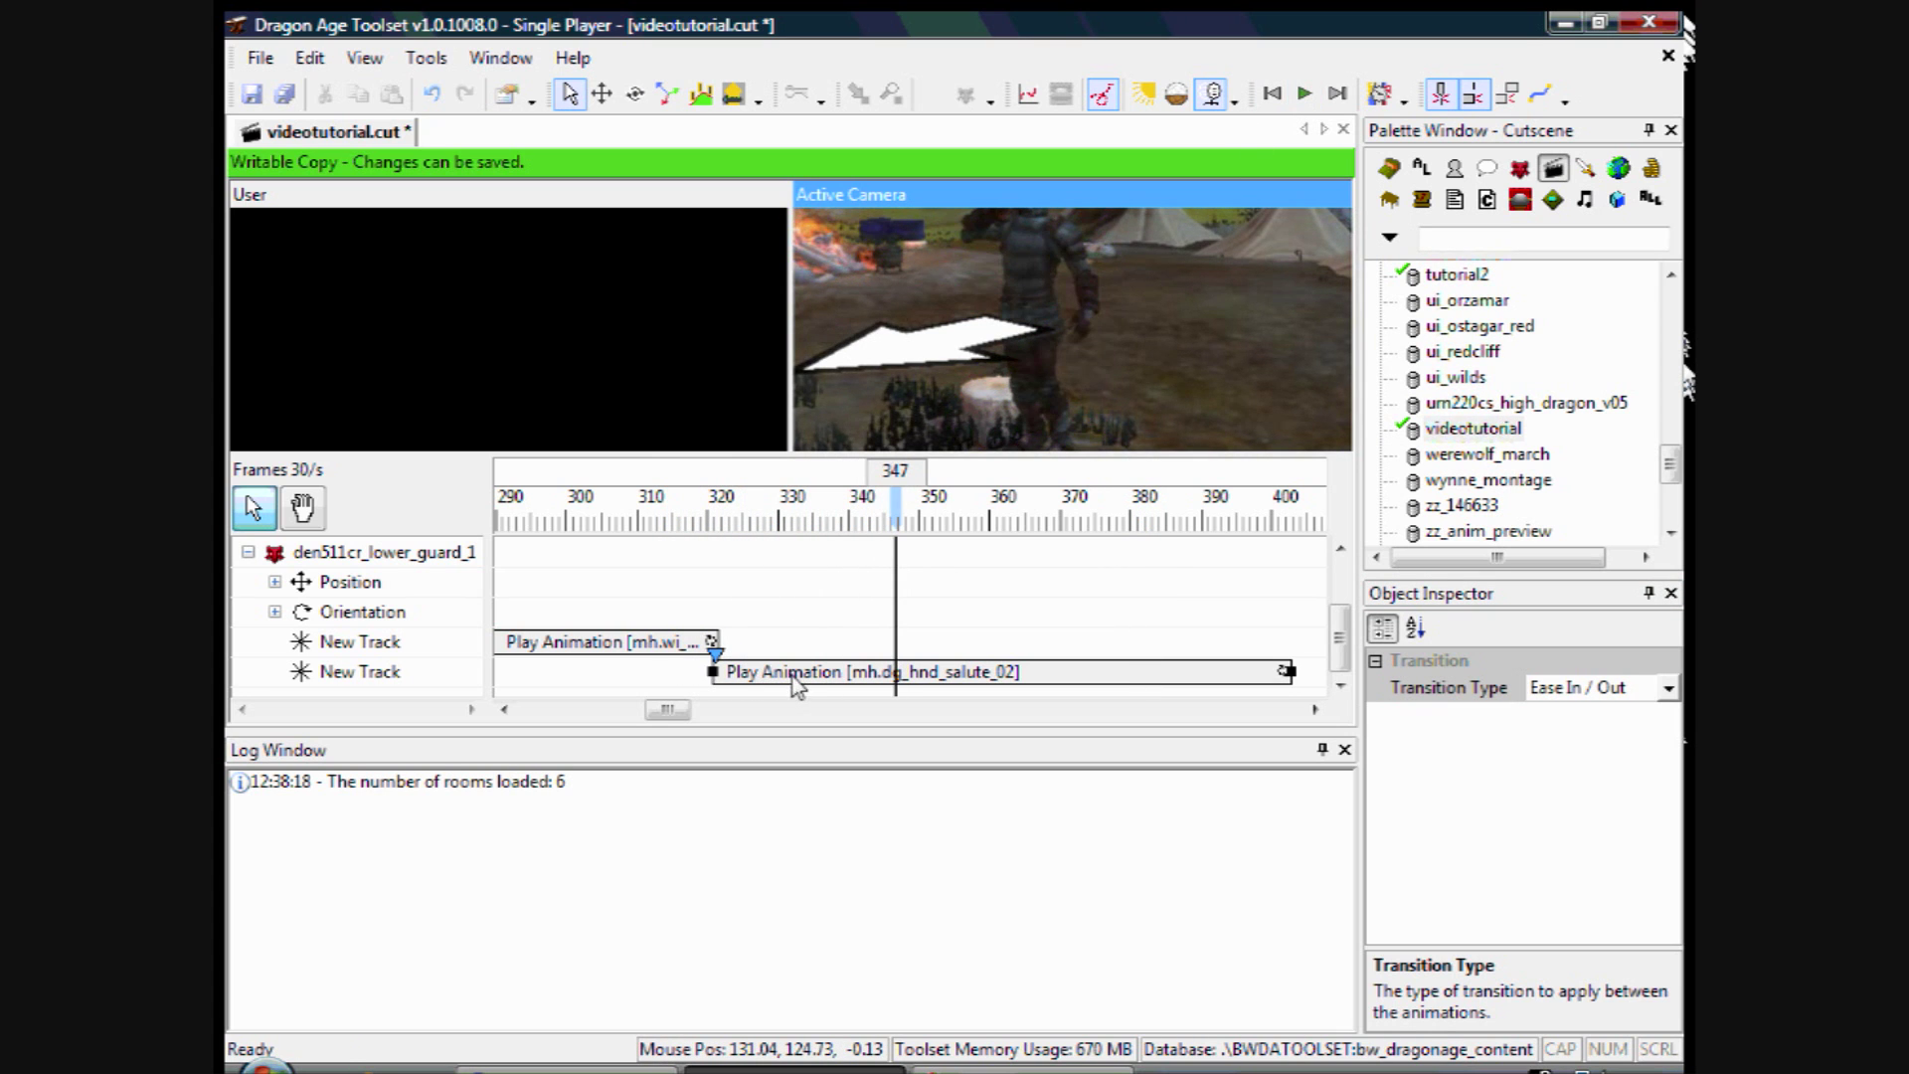
- Move the salute clip to frames 304–386 and preview it from frame 303
left_click_drag(793, 676, 624, 675)
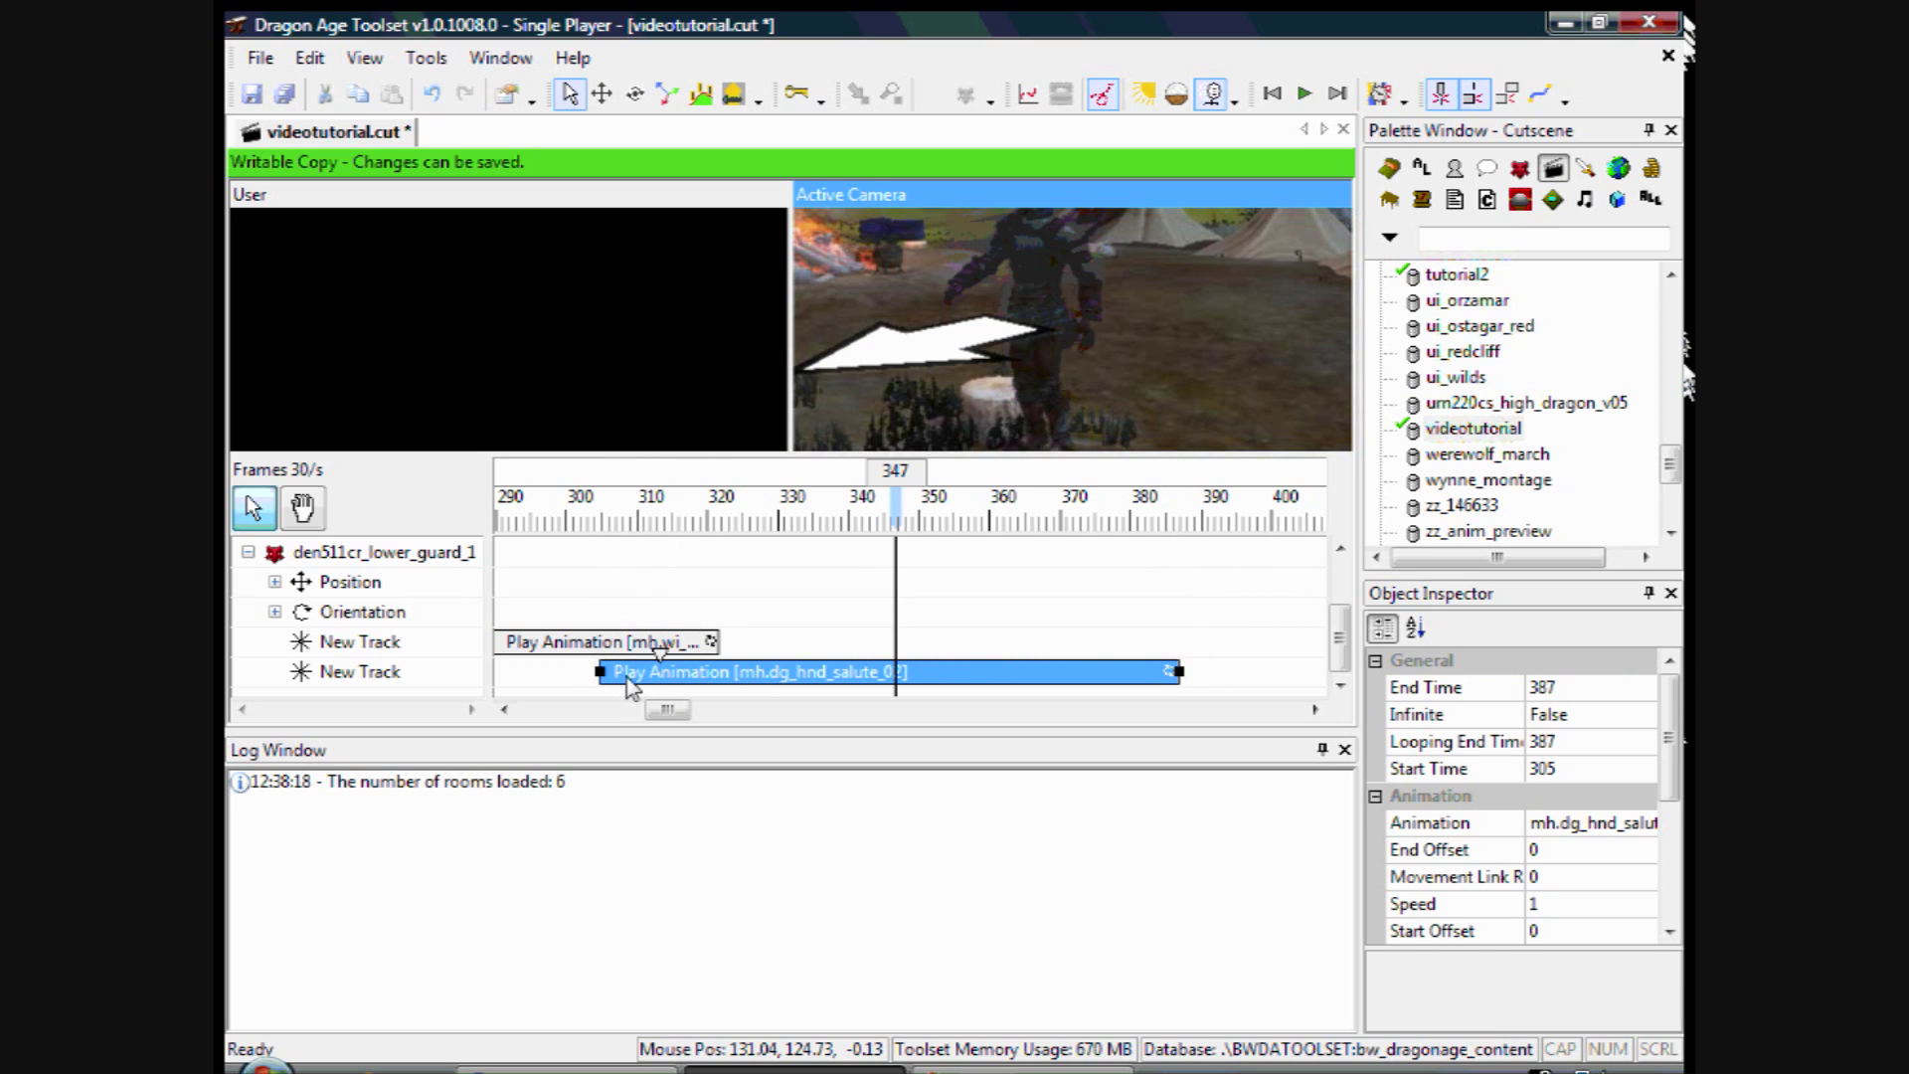
left_click(587, 507)
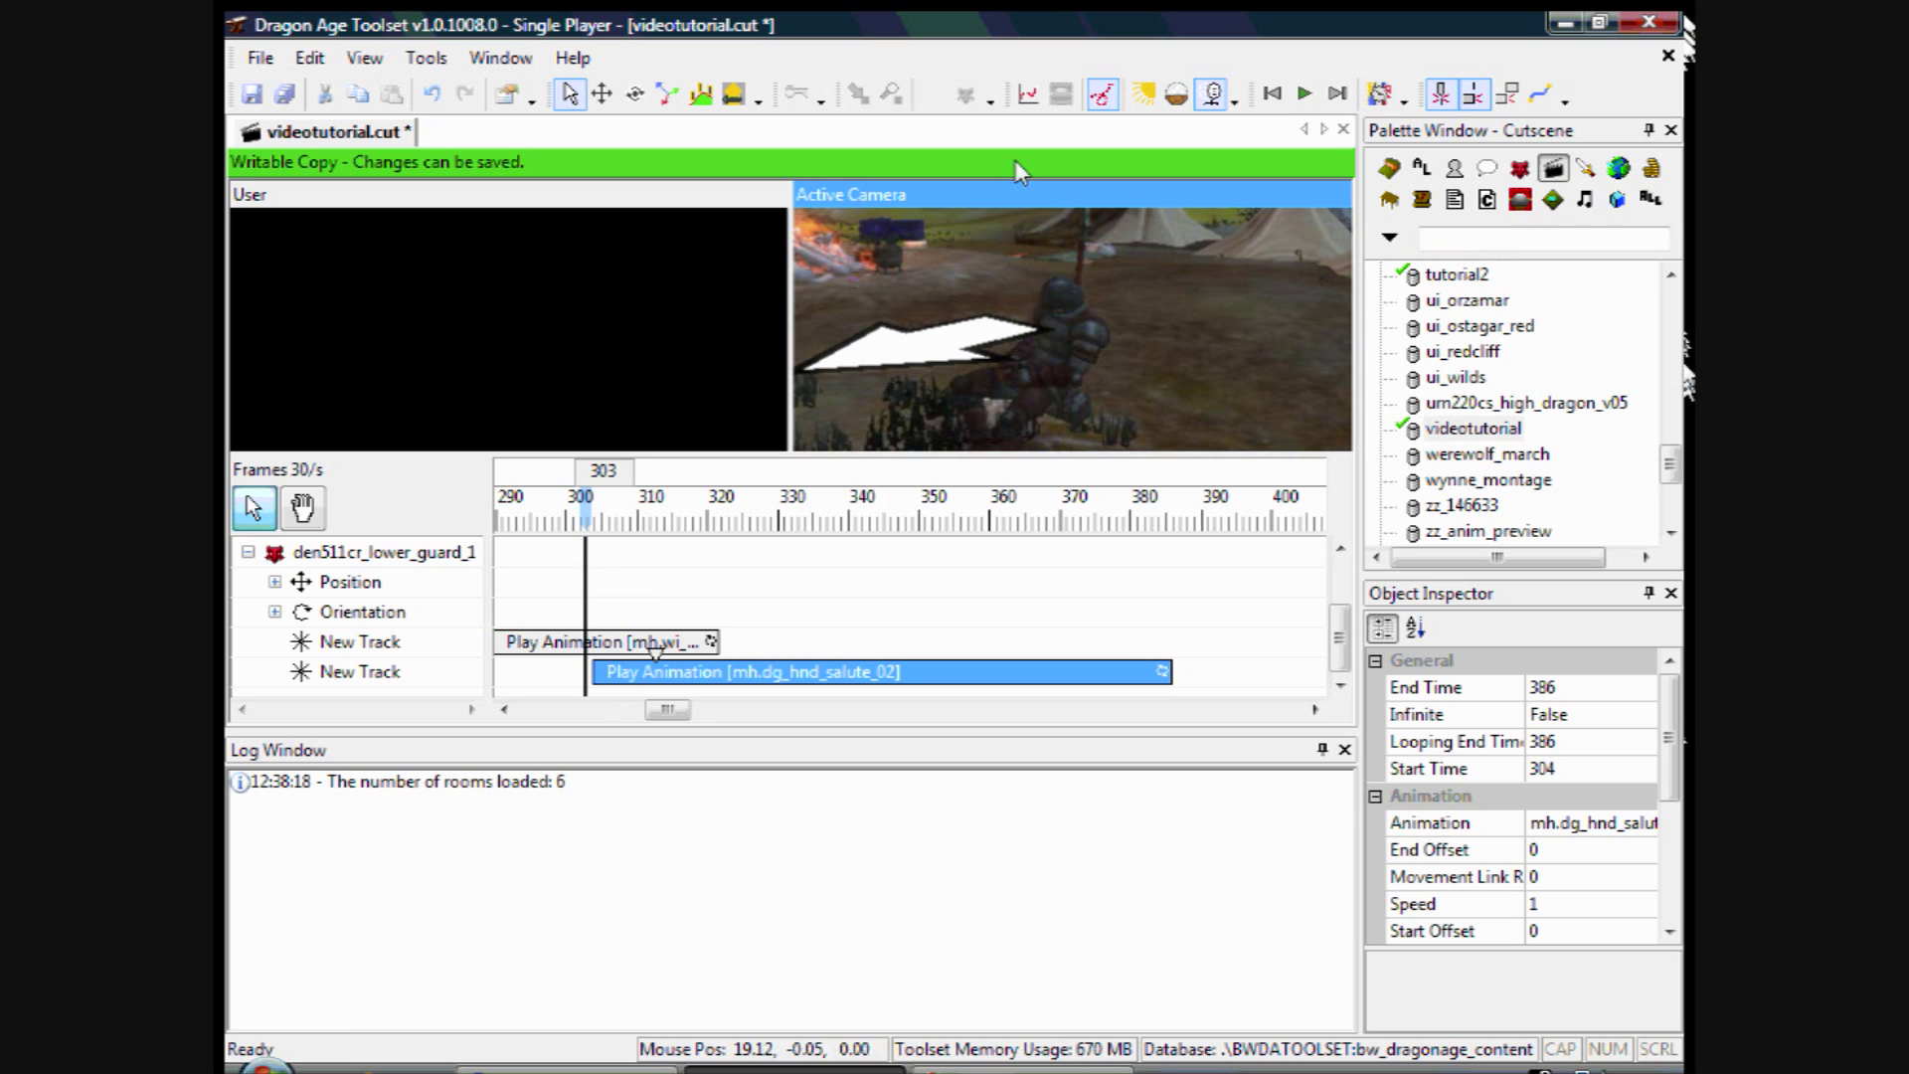
left_click(1306, 96)
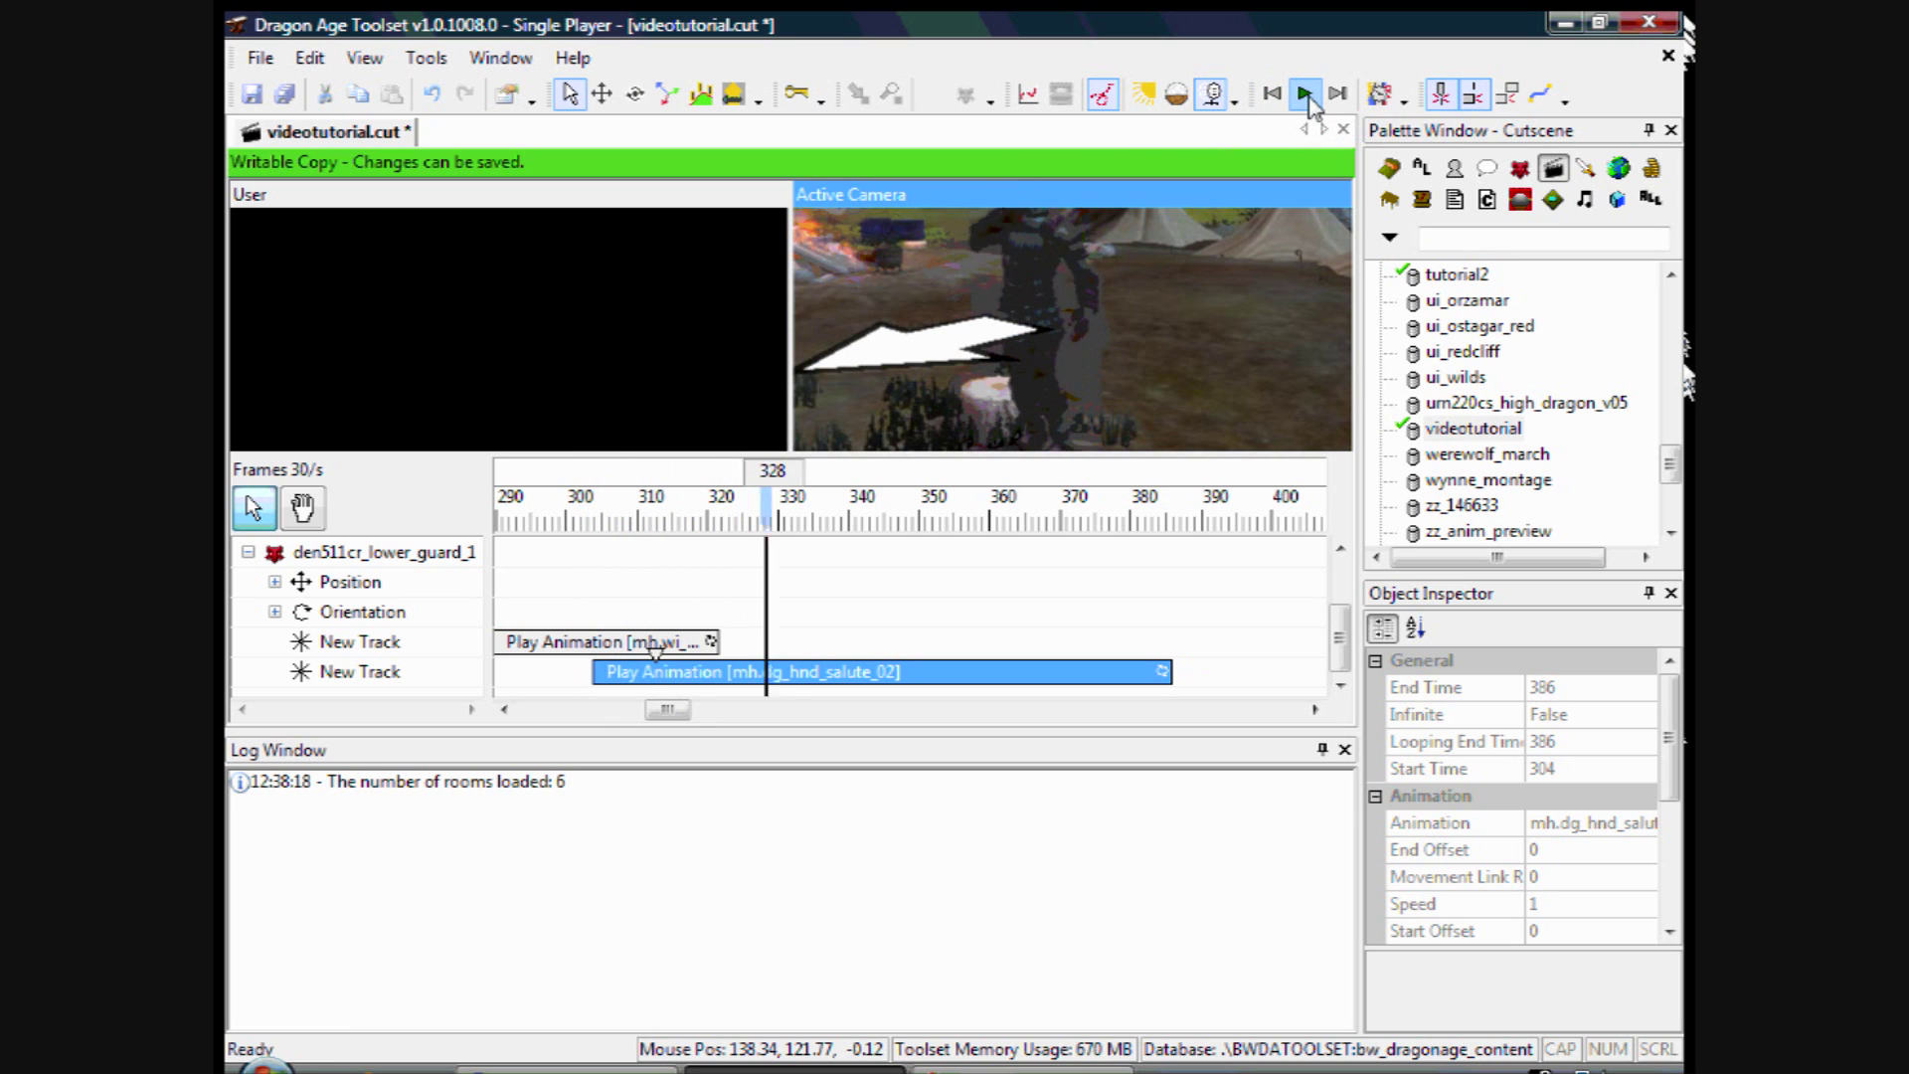
left_click(1196, 299)
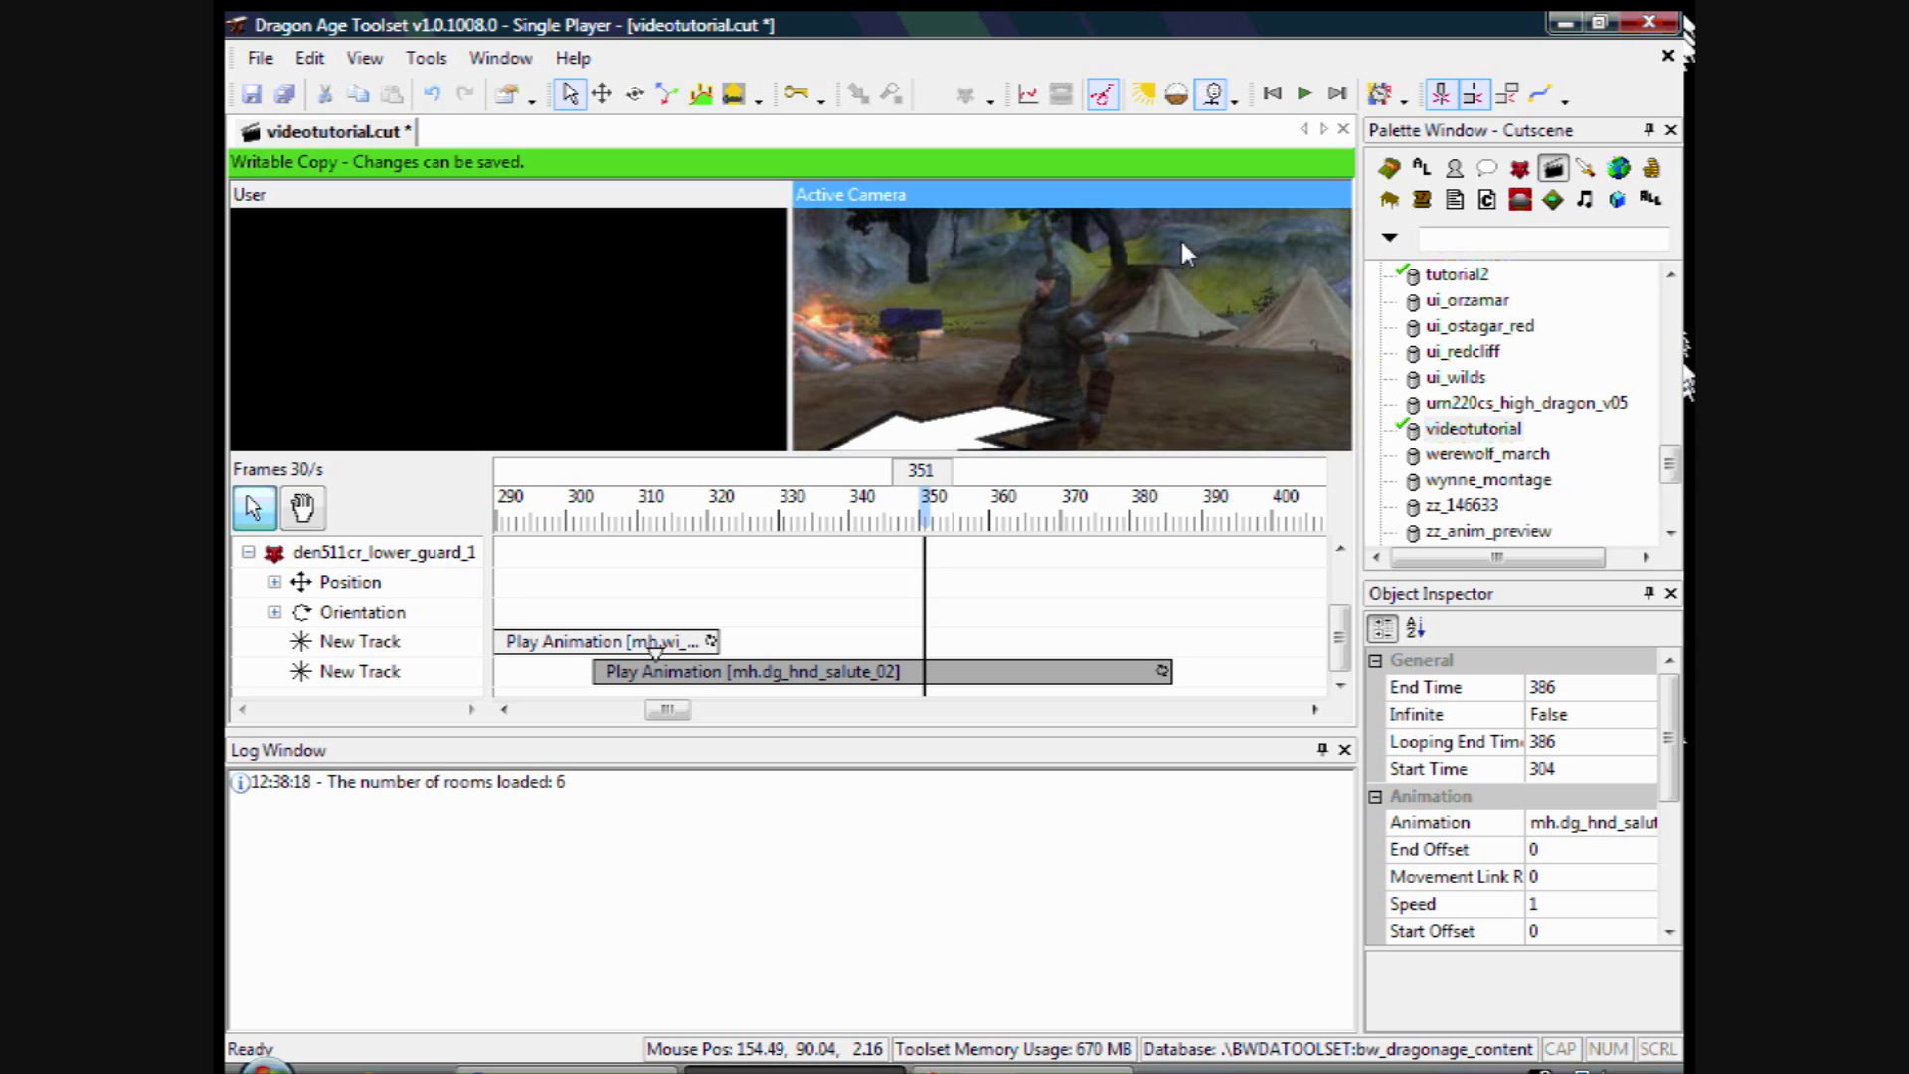
mouse_move(668, 710)
left_mouse_down()
mouse_move(540, 712)
mouse_move(680, 709)
left_mouse_up()
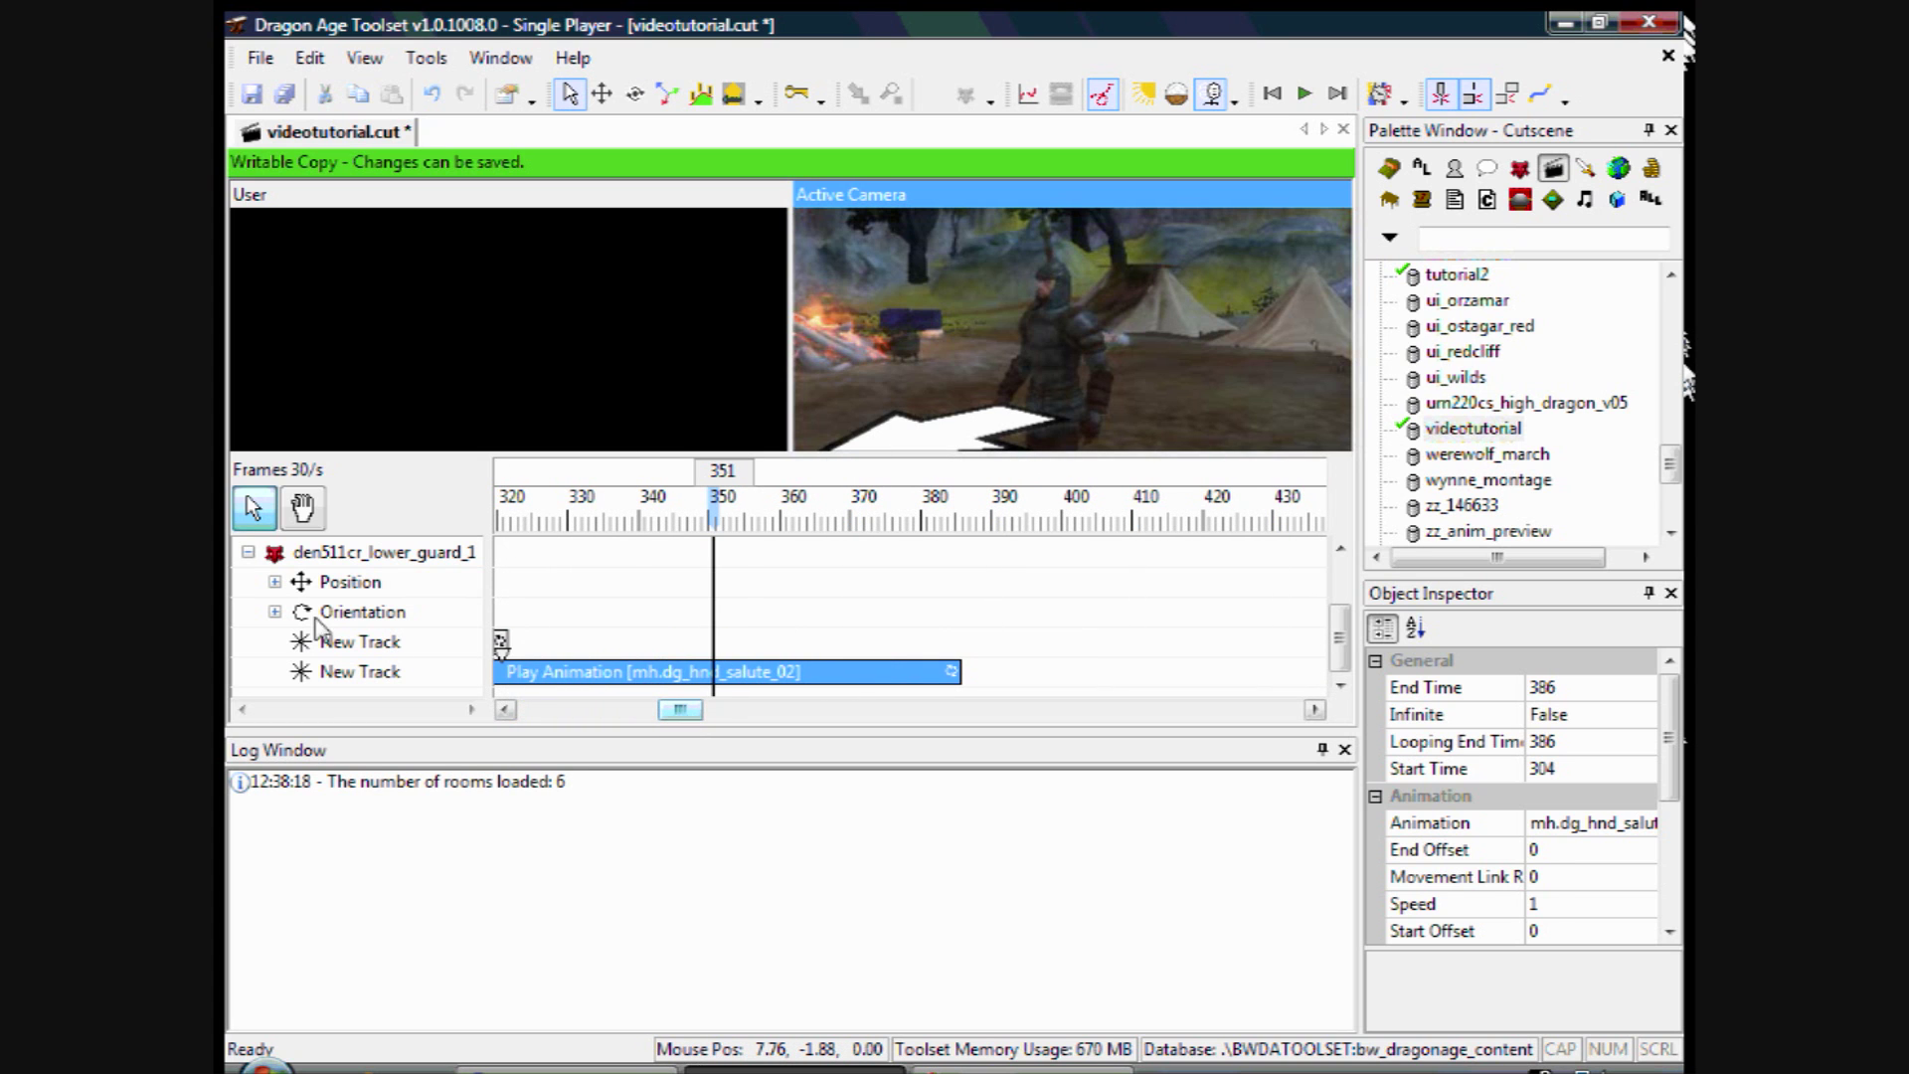
- Add a third guard track holding a Speak Line action spanning frames 351–411
right_click(338, 555)
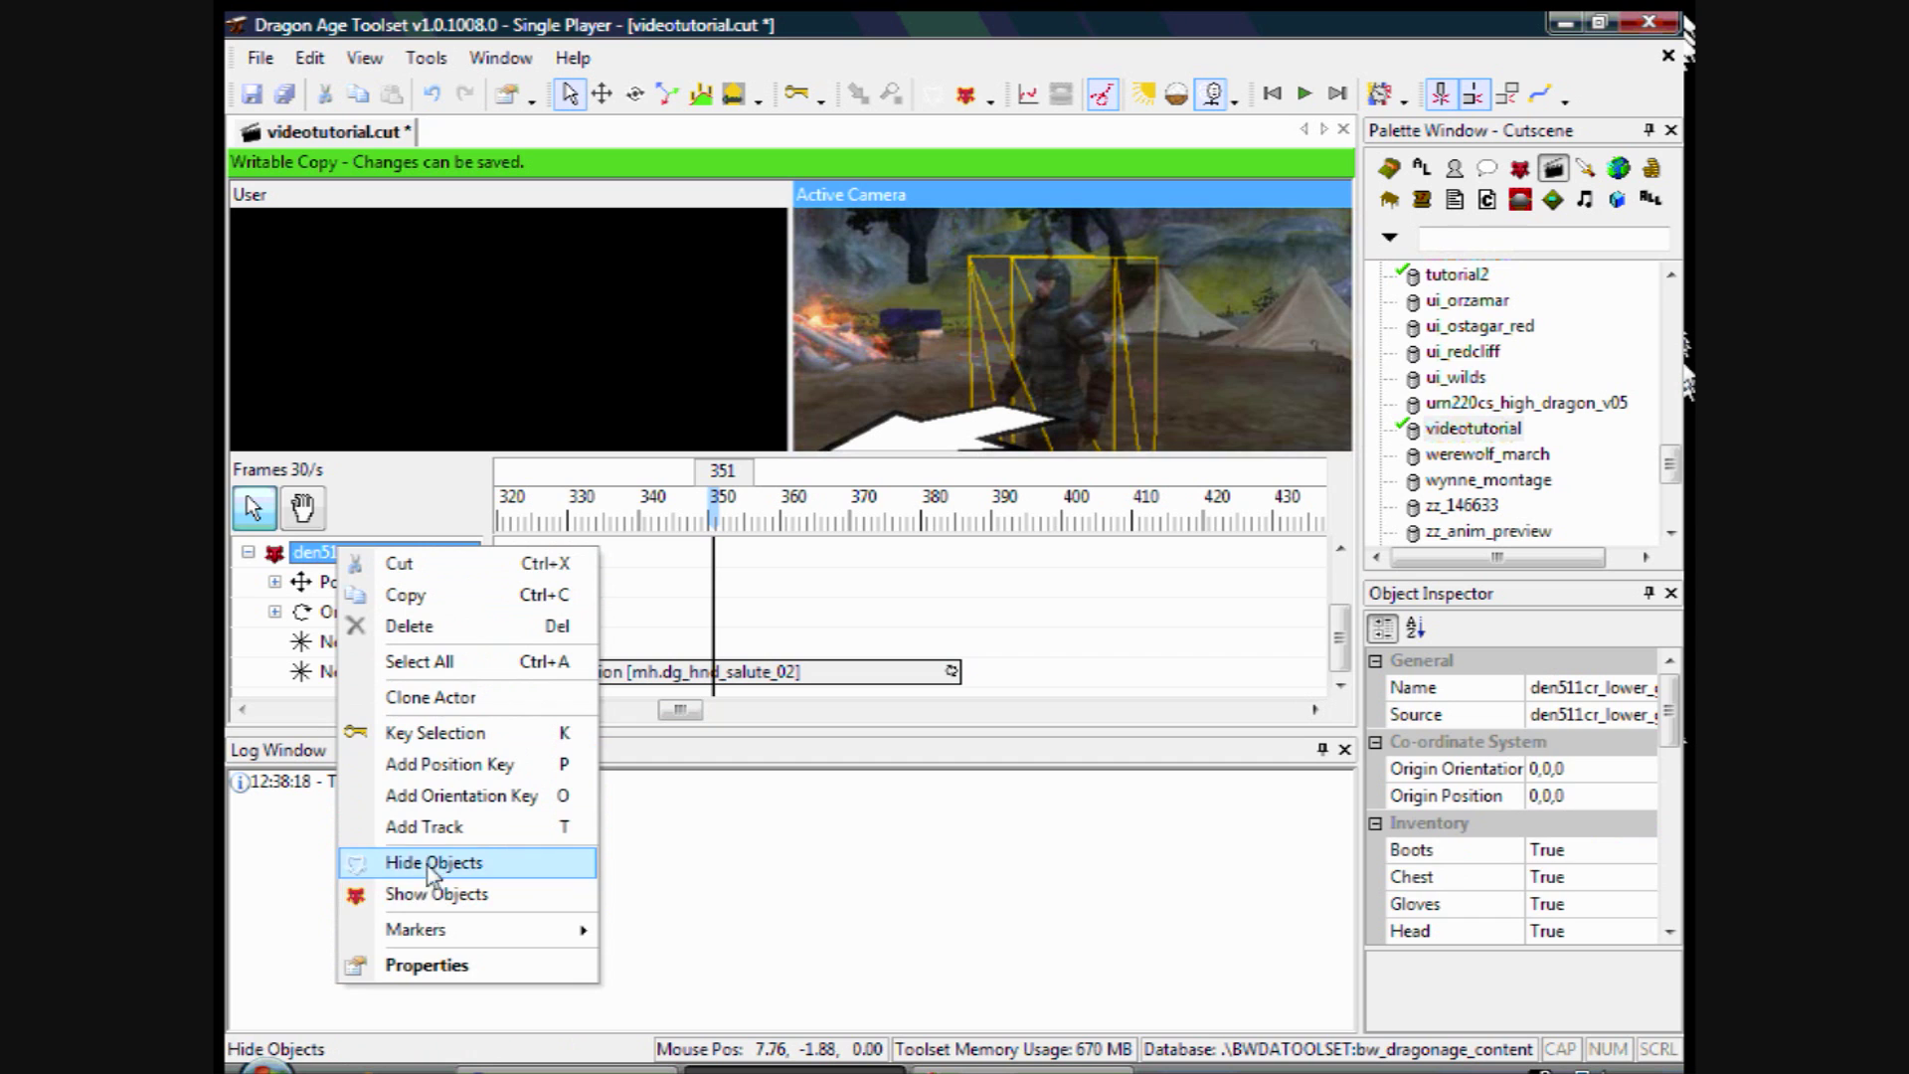
left_click(438, 827)
scroll(410, 686, "down", 1)
right_click(397, 669)
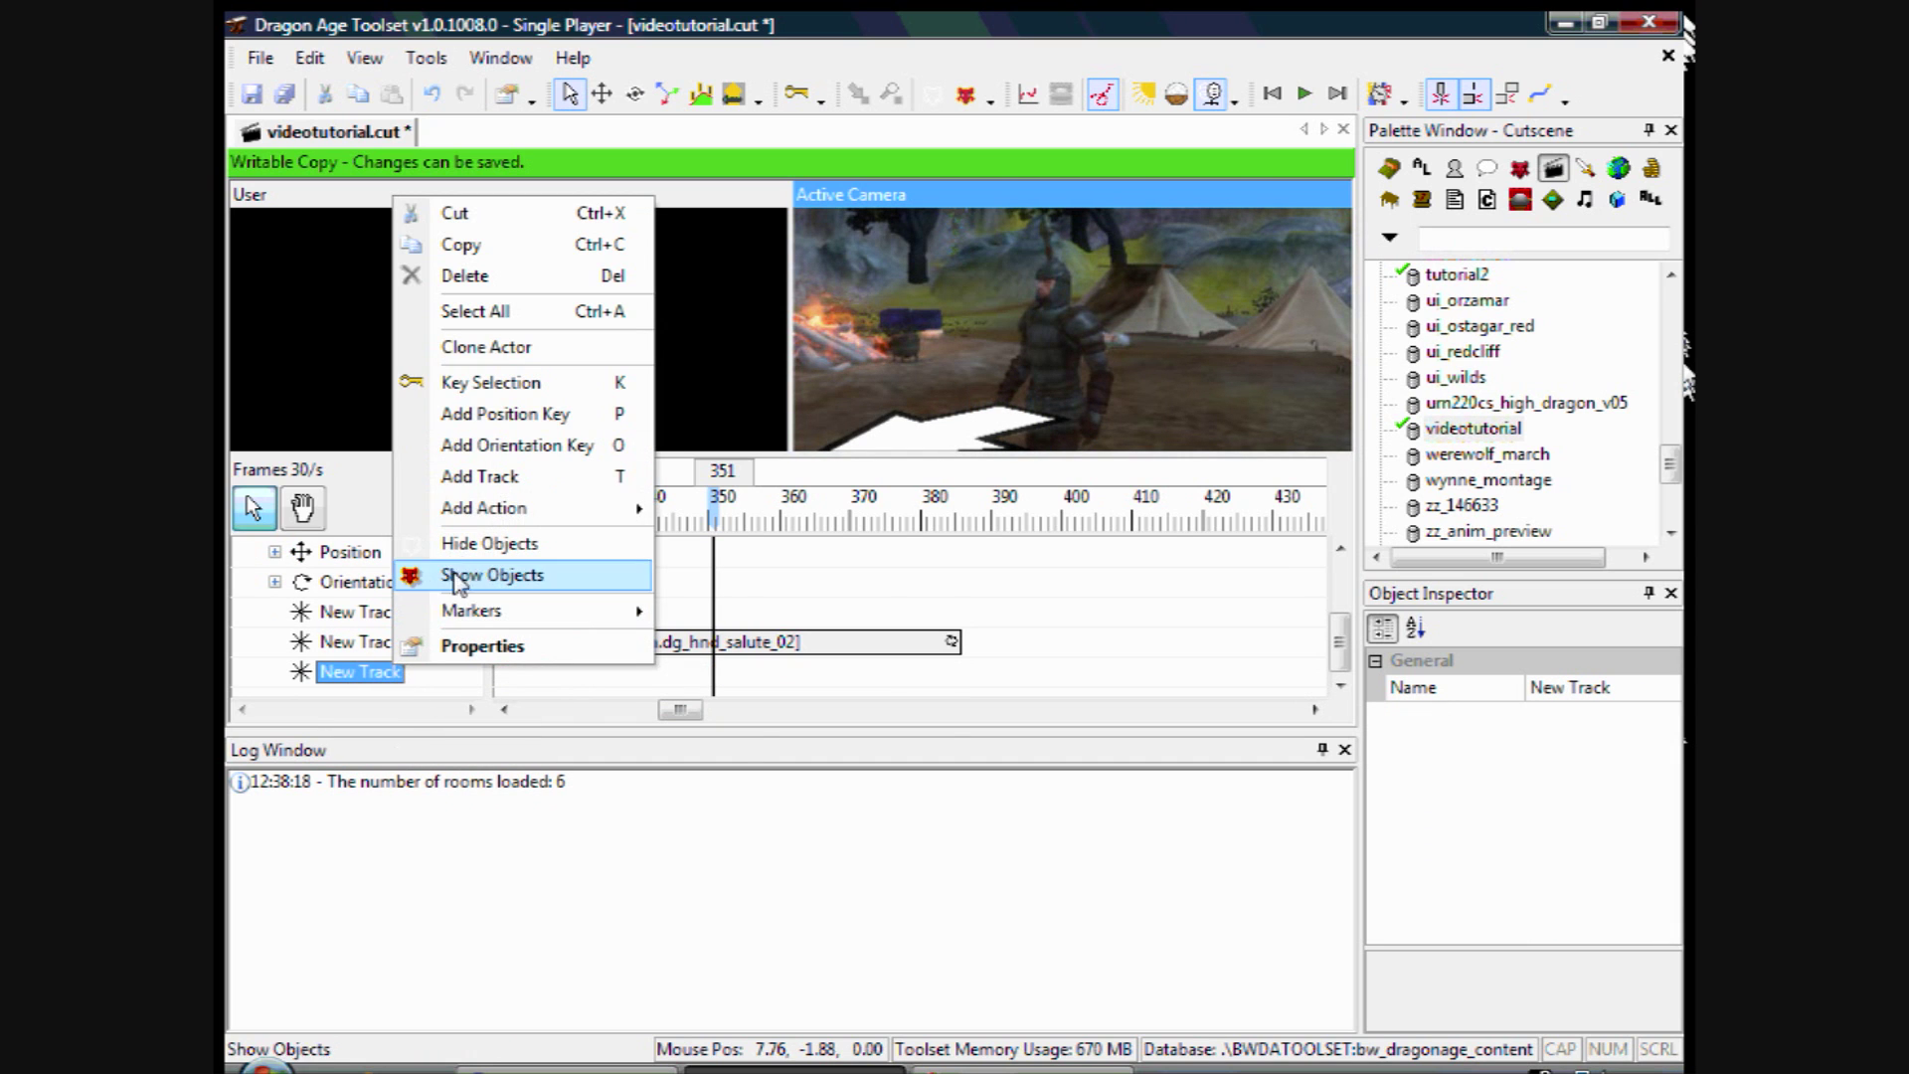
mouse_move(484, 507)
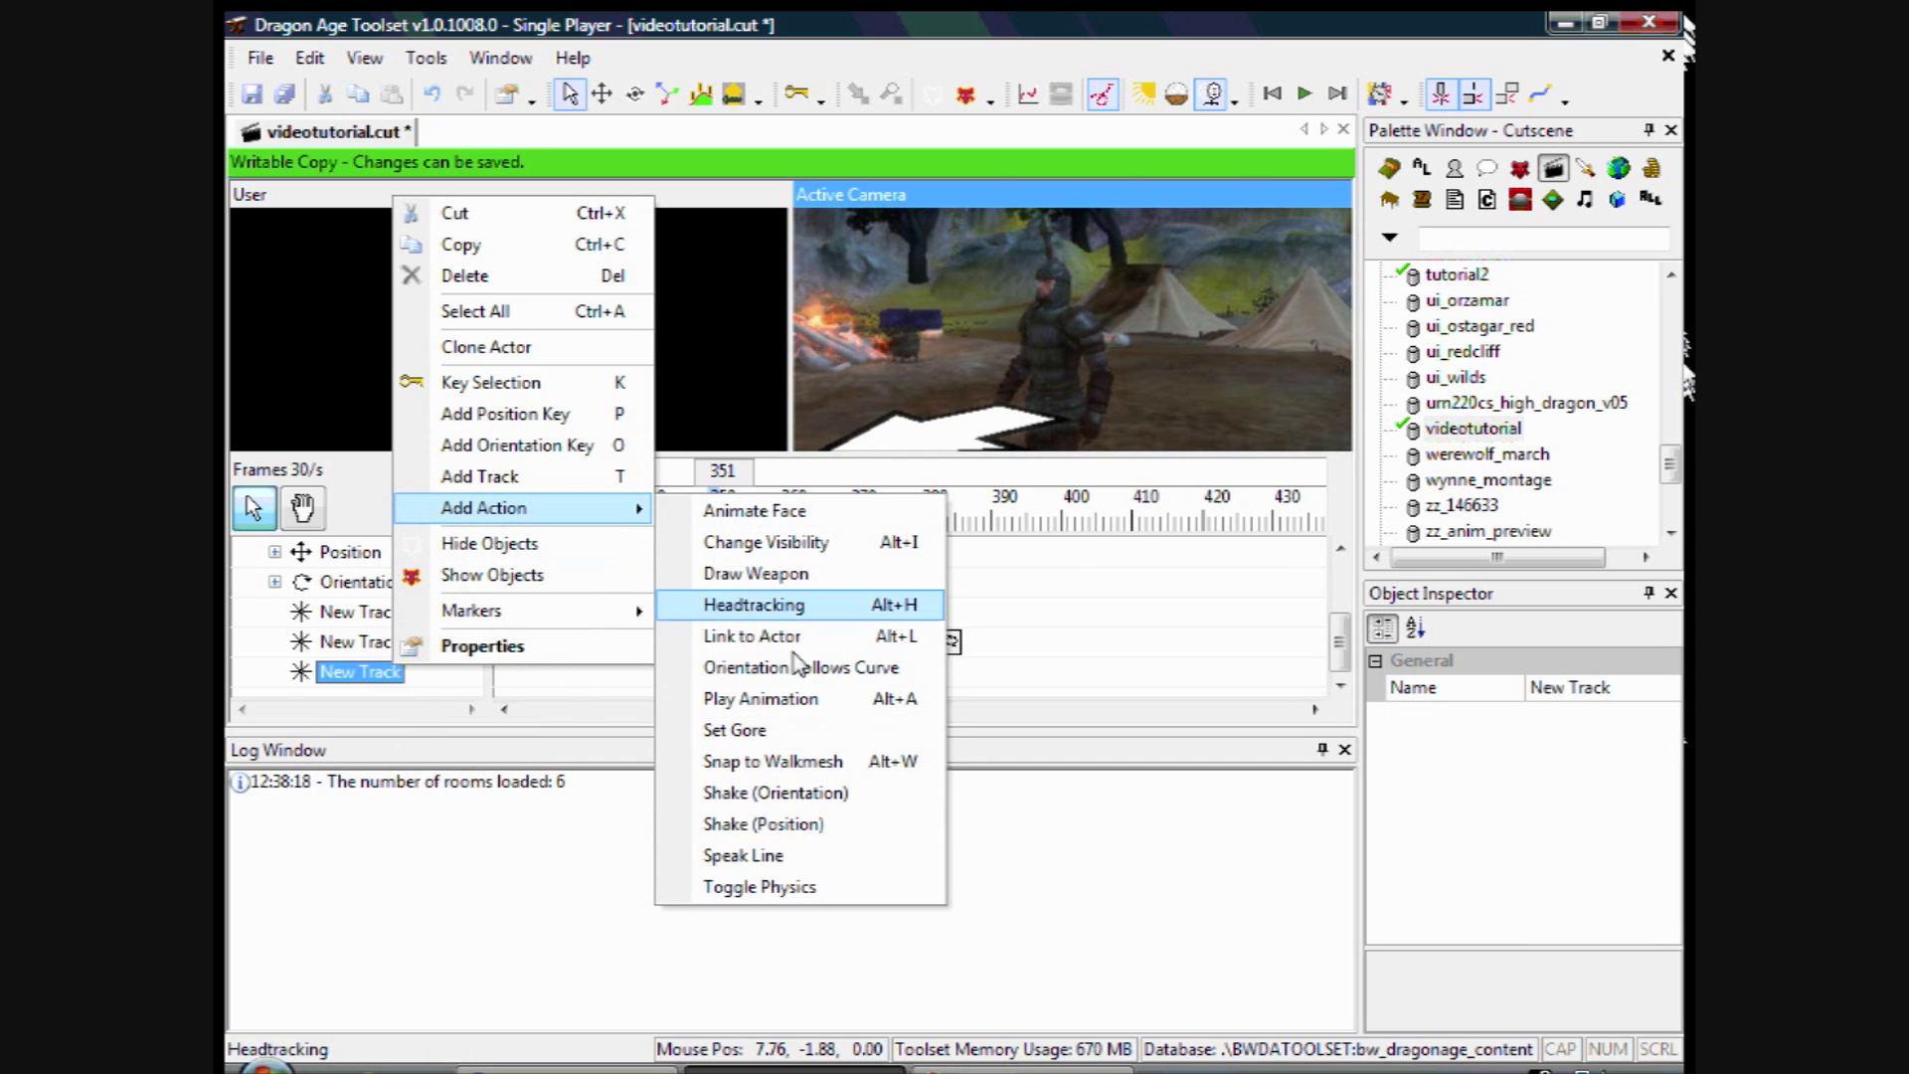
left_click(775, 857)
- Set the Speak Line's Source Conversation to tutorialconversation
left_click(1645, 863)
left_click(1668, 852)
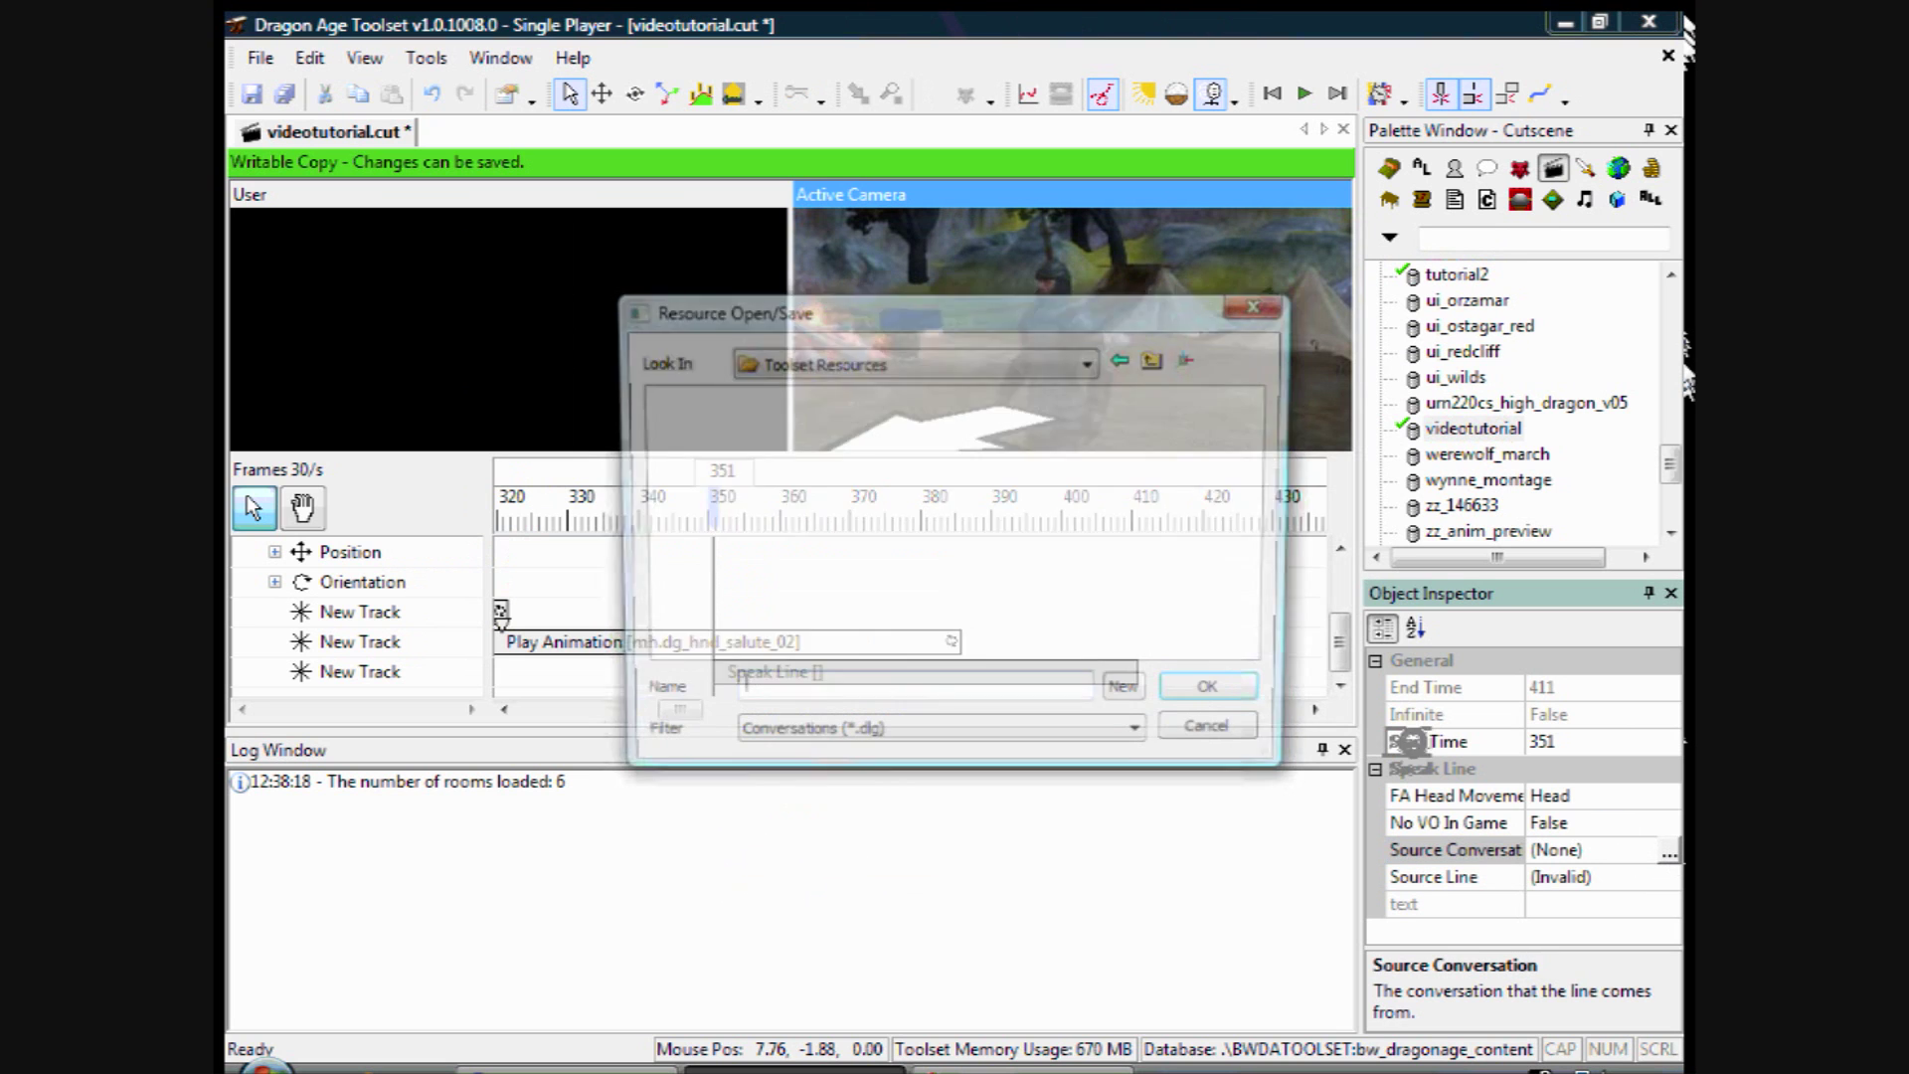
left_click_drag(912, 655, 1069, 659)
left_click(1006, 617)
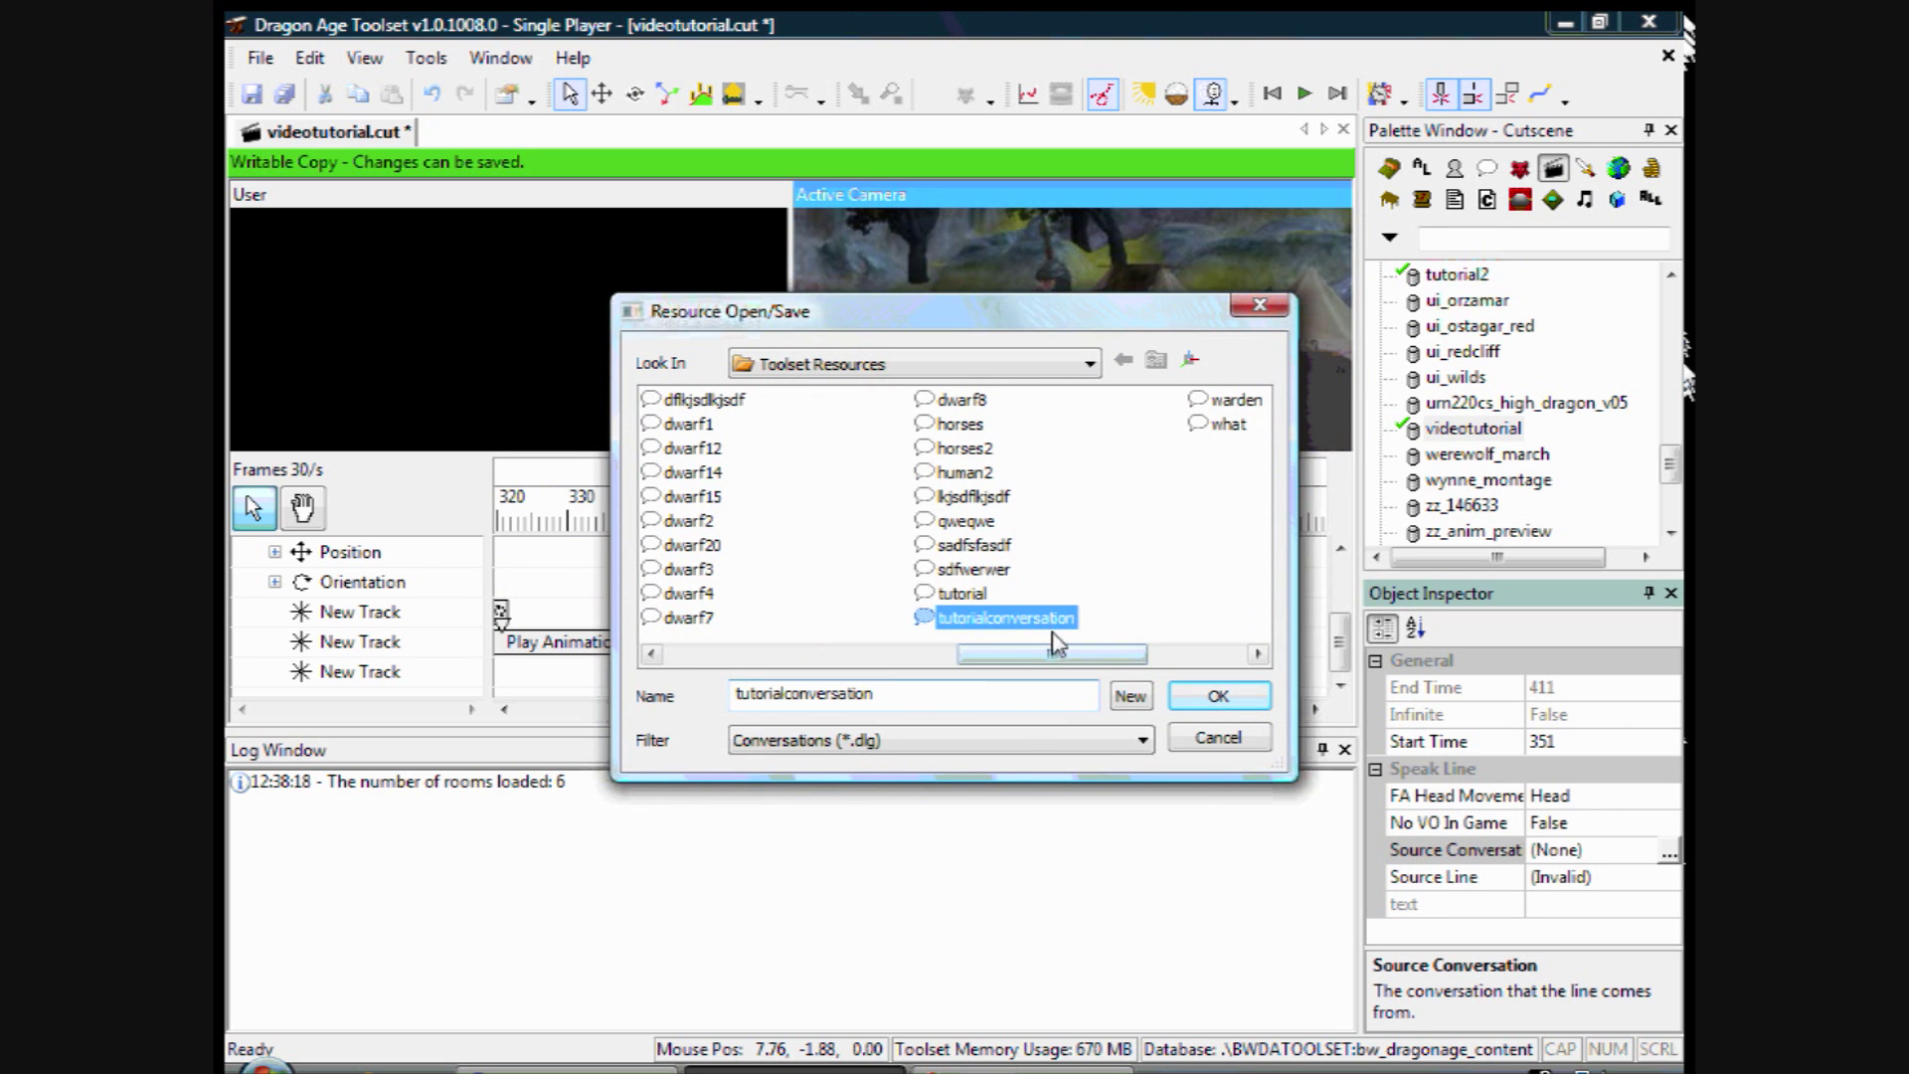
left_click(1213, 698)
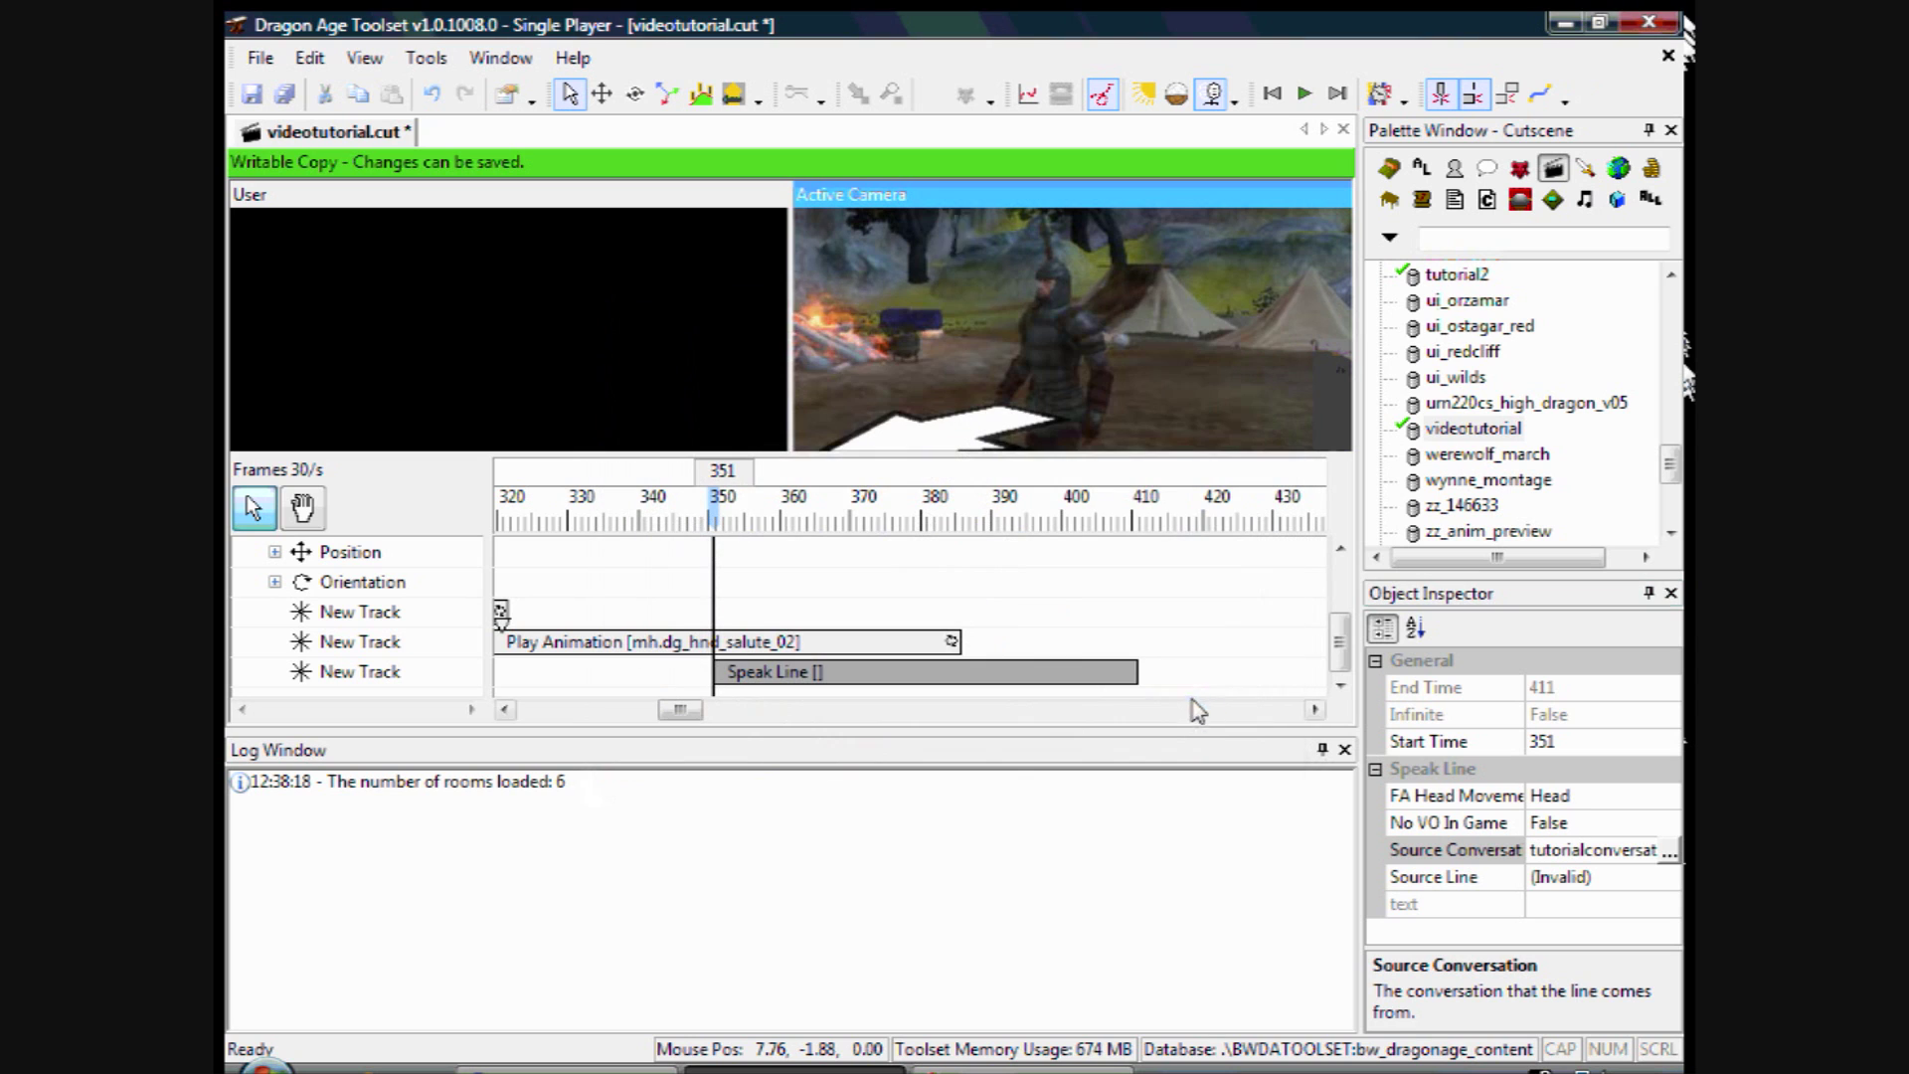
- Set Source Line to 610000208 - 'This is a cutscene tutorial'
left_click(1658, 880)
left_click(1667, 878)
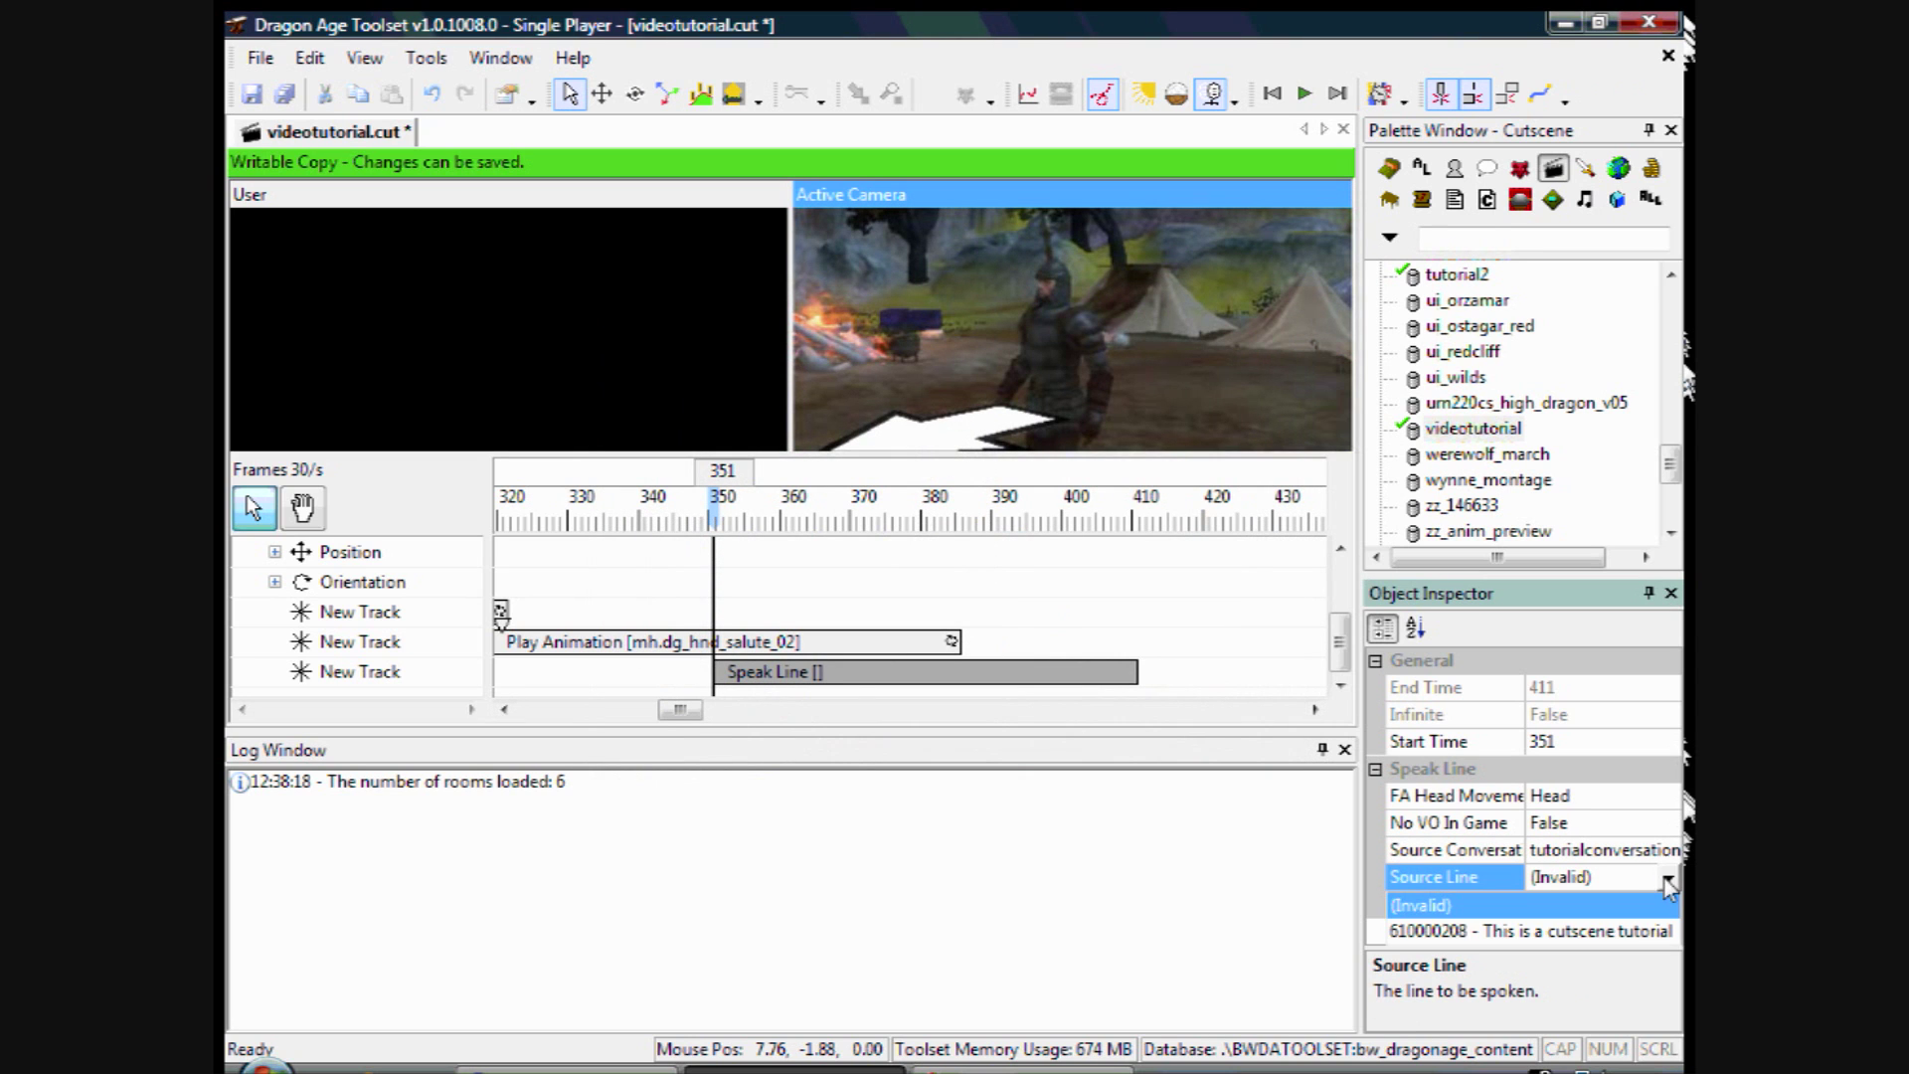
left_click(1642, 933)
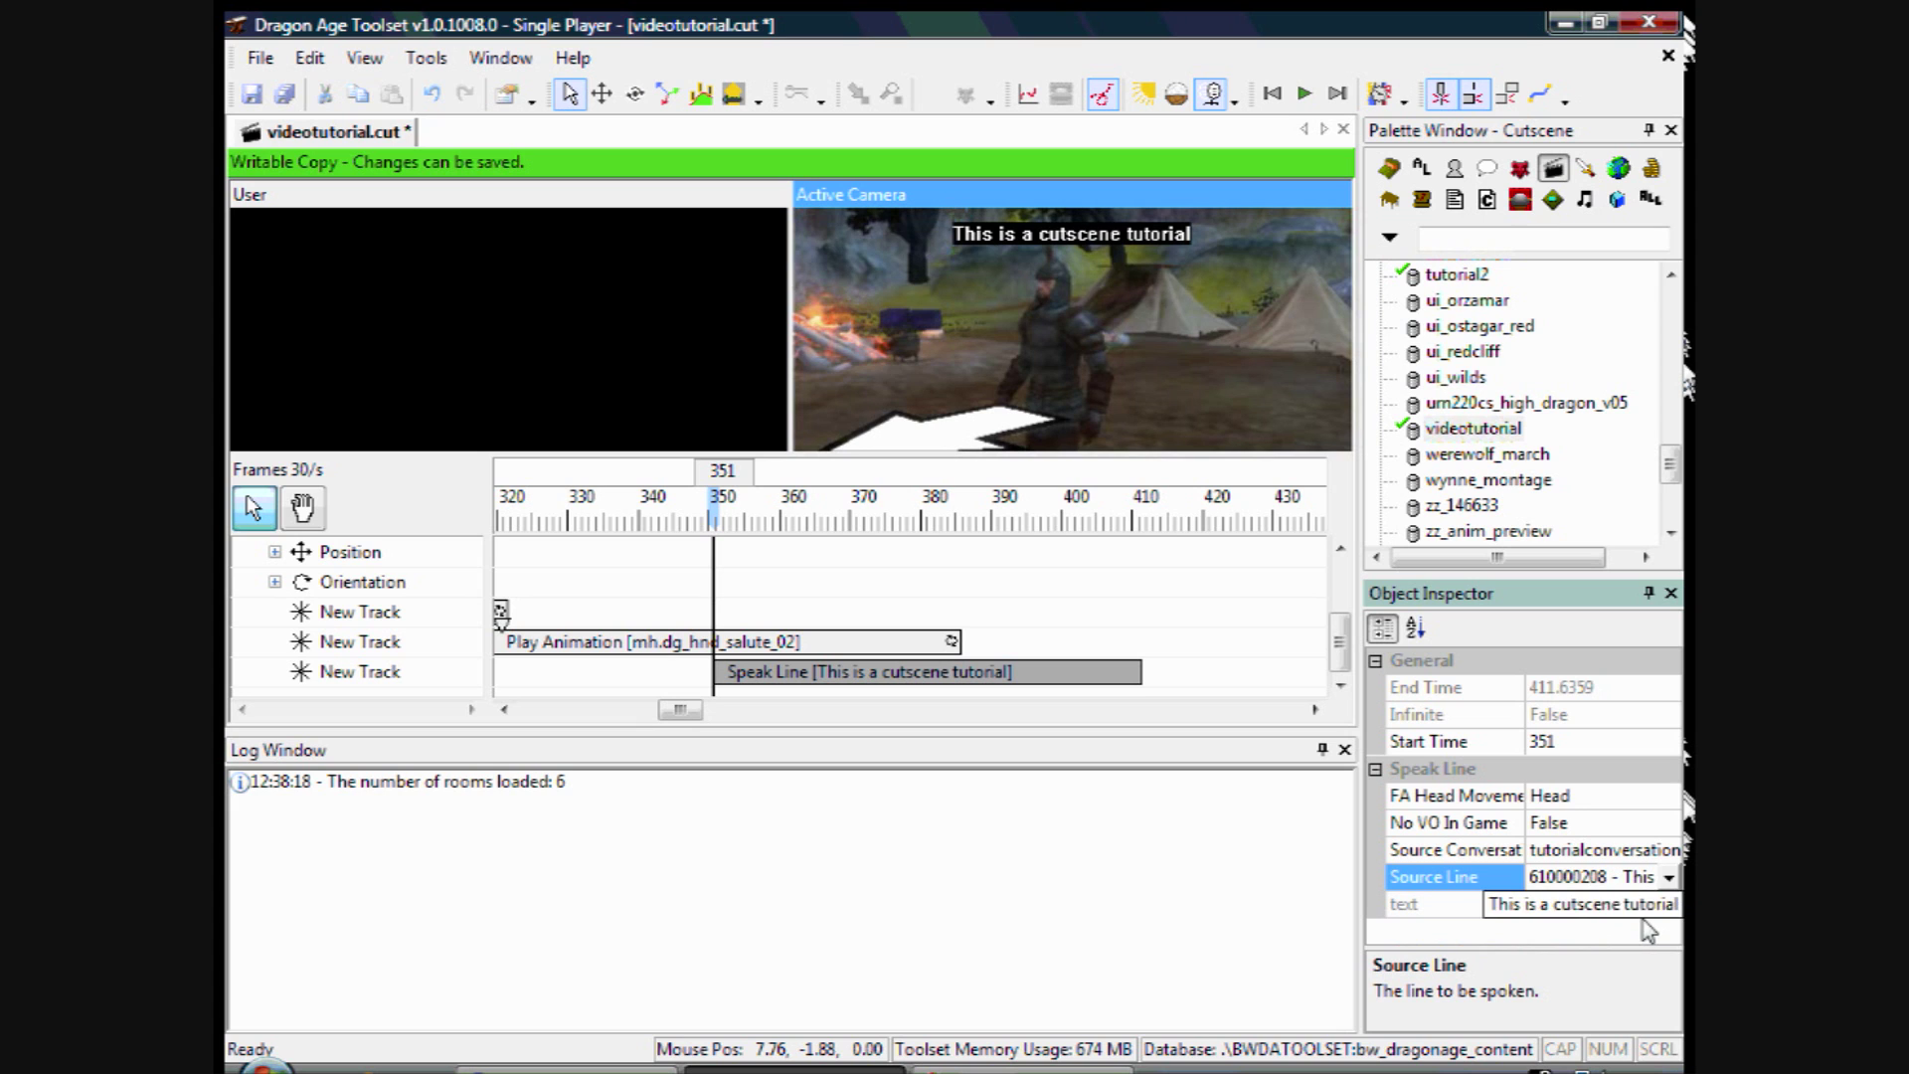
left_click(823, 673)
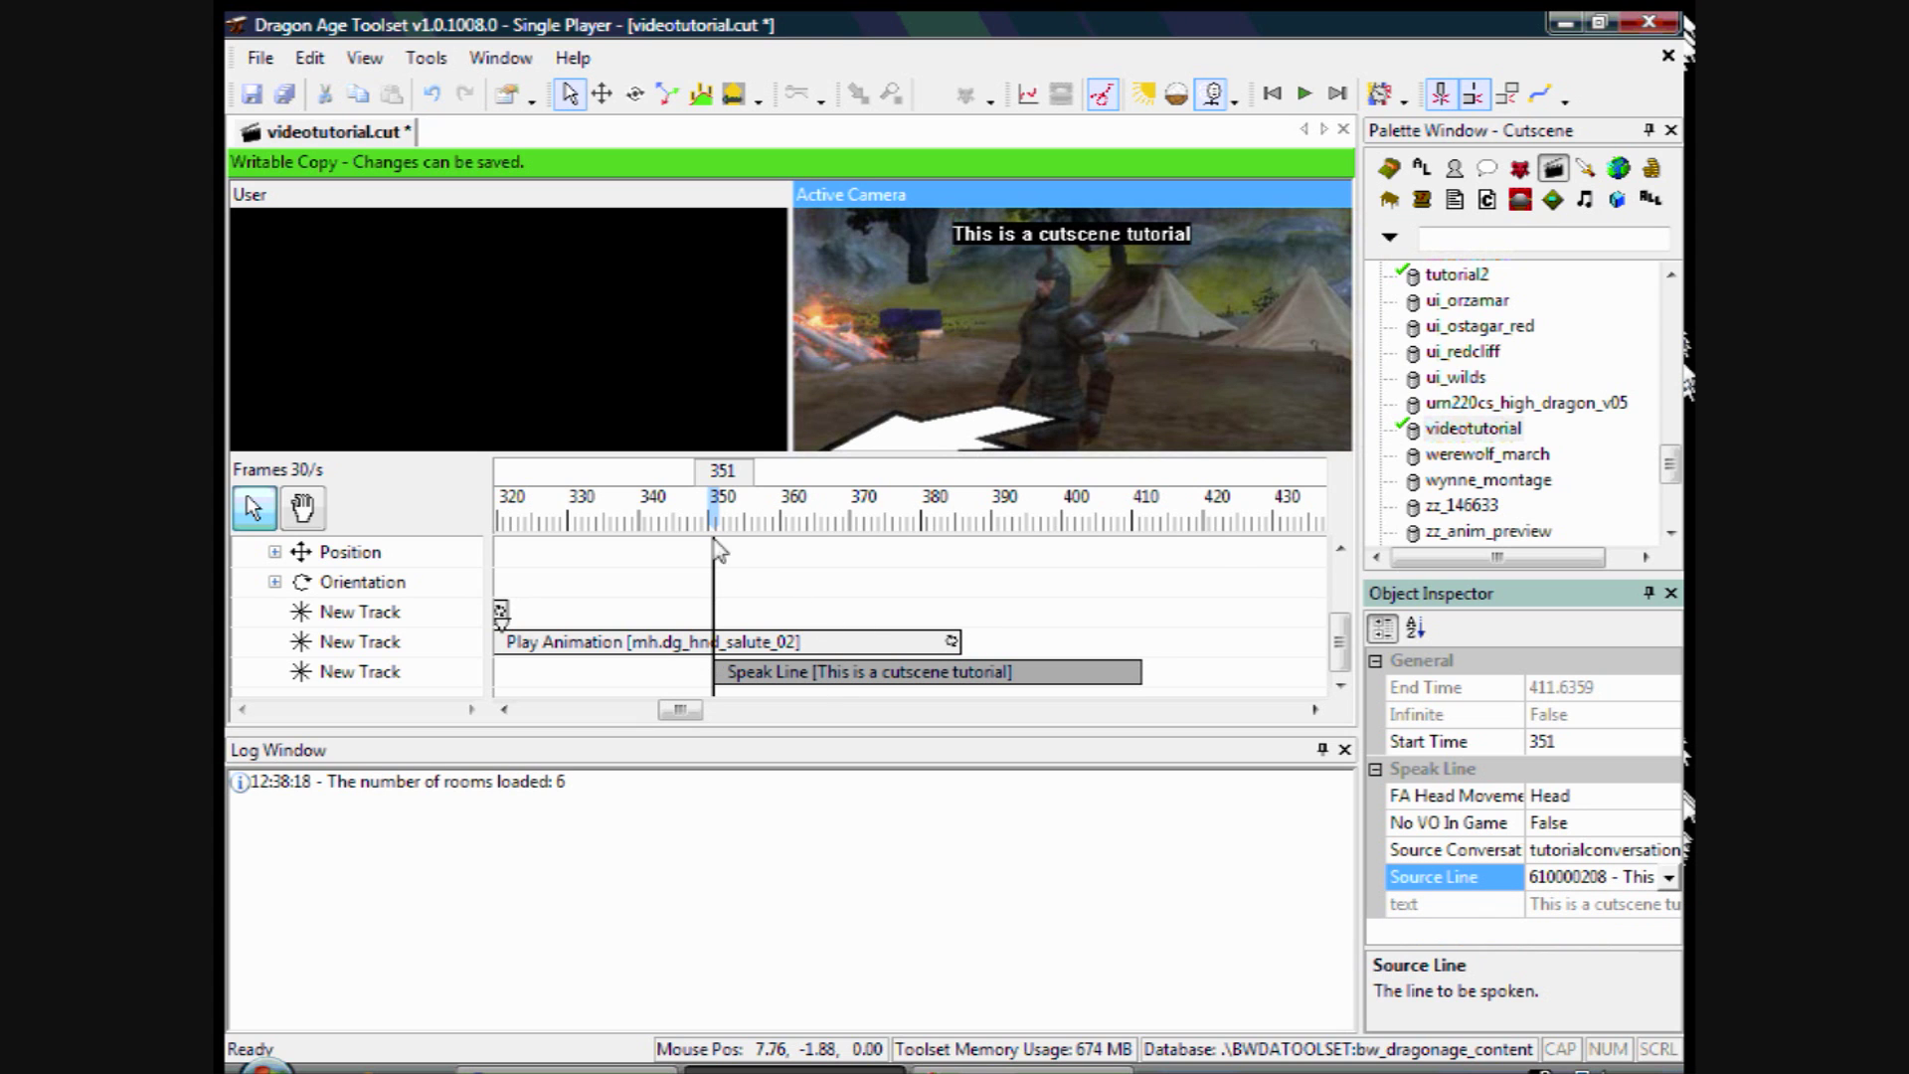
- Replay the cutscene from around frame 350 to see the subtitle, then rewind to frame 342
left_click(1177, 306)
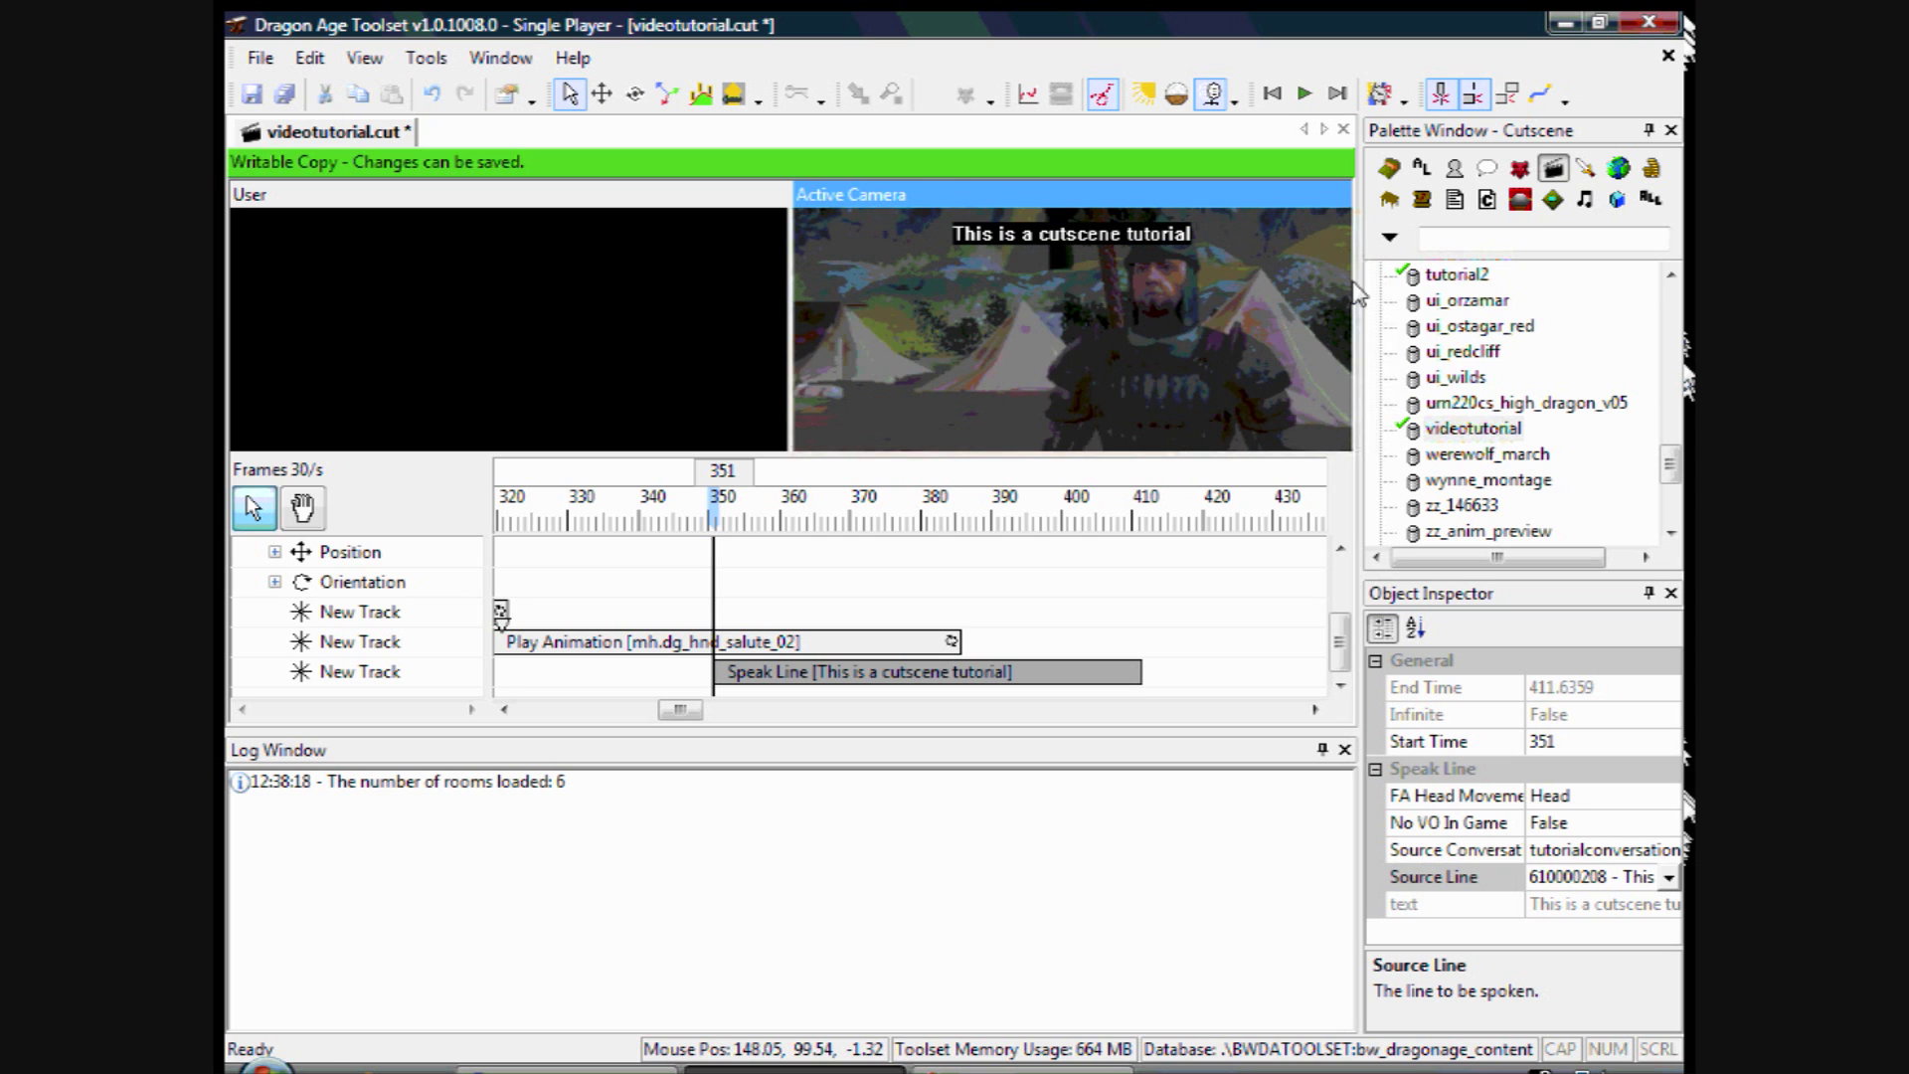
left_click(1304, 93)
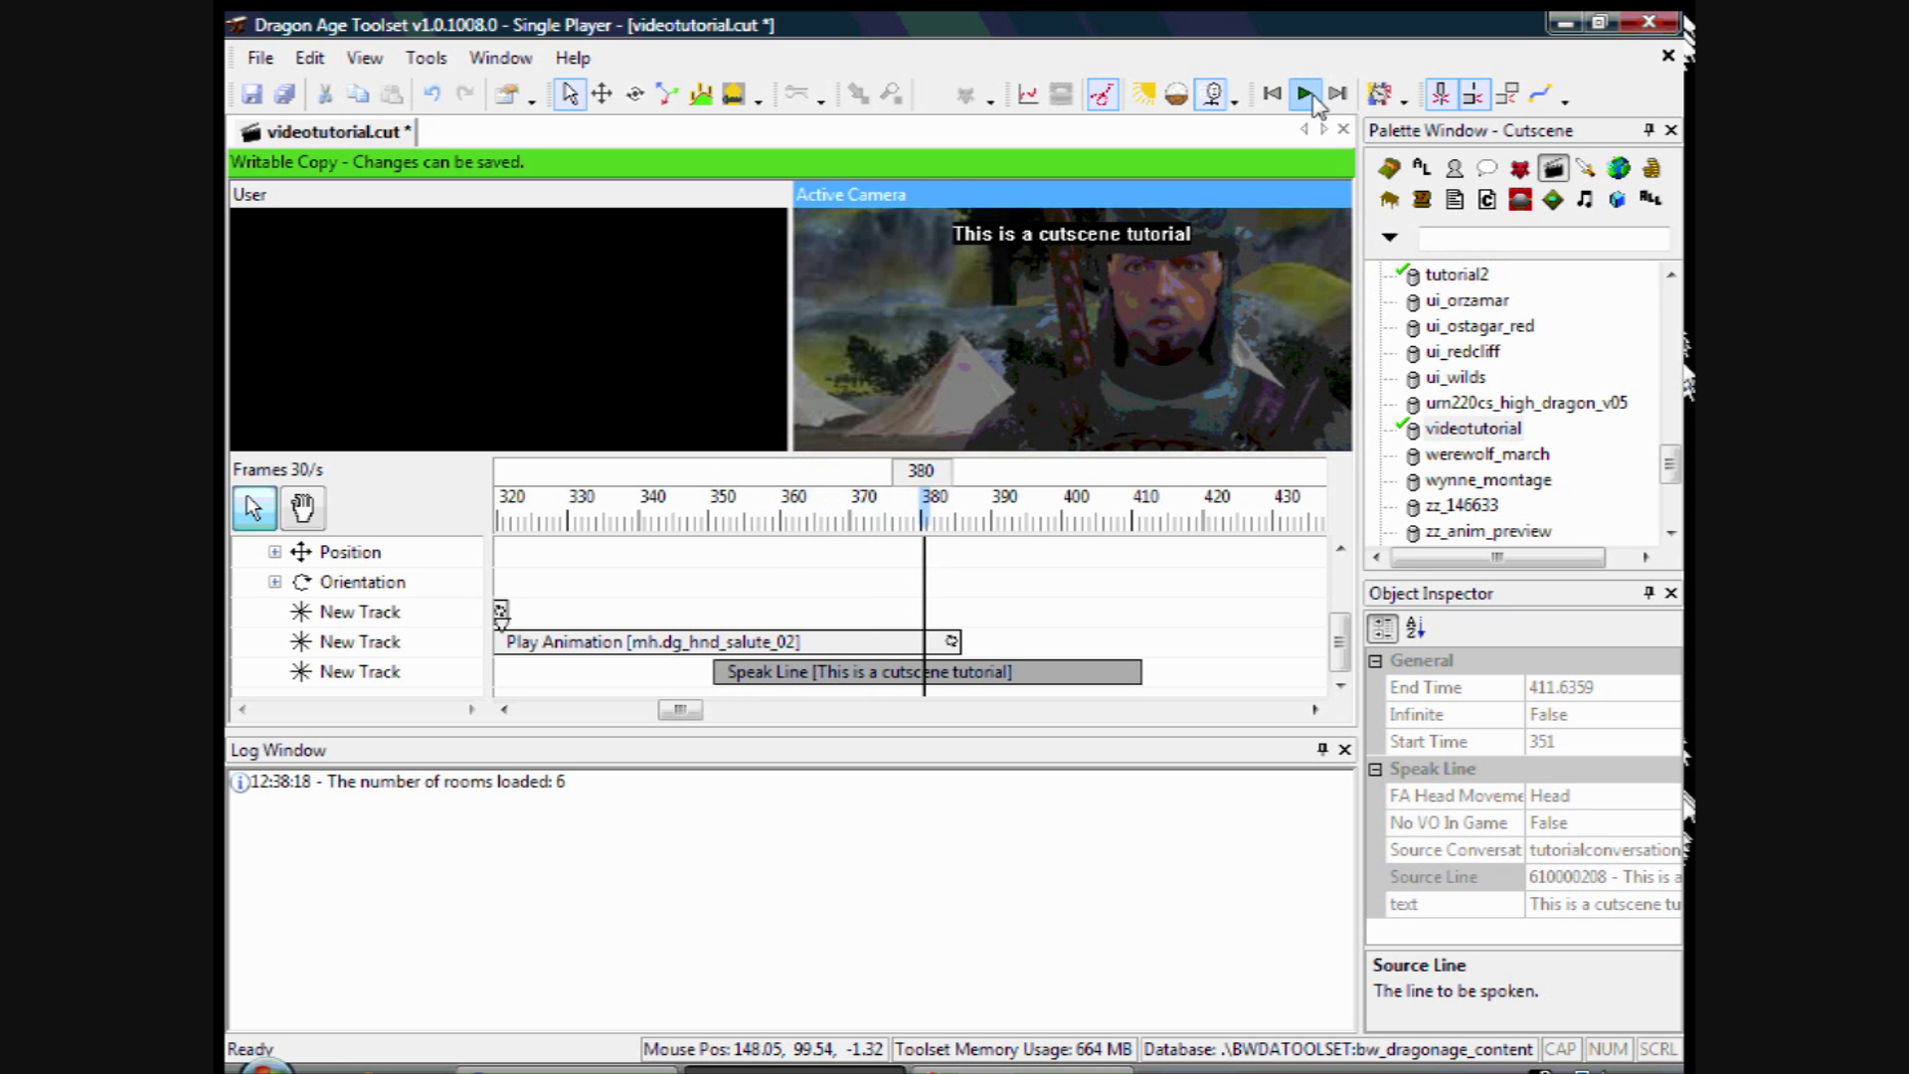
left_click(721, 517)
left_click(1304, 93)
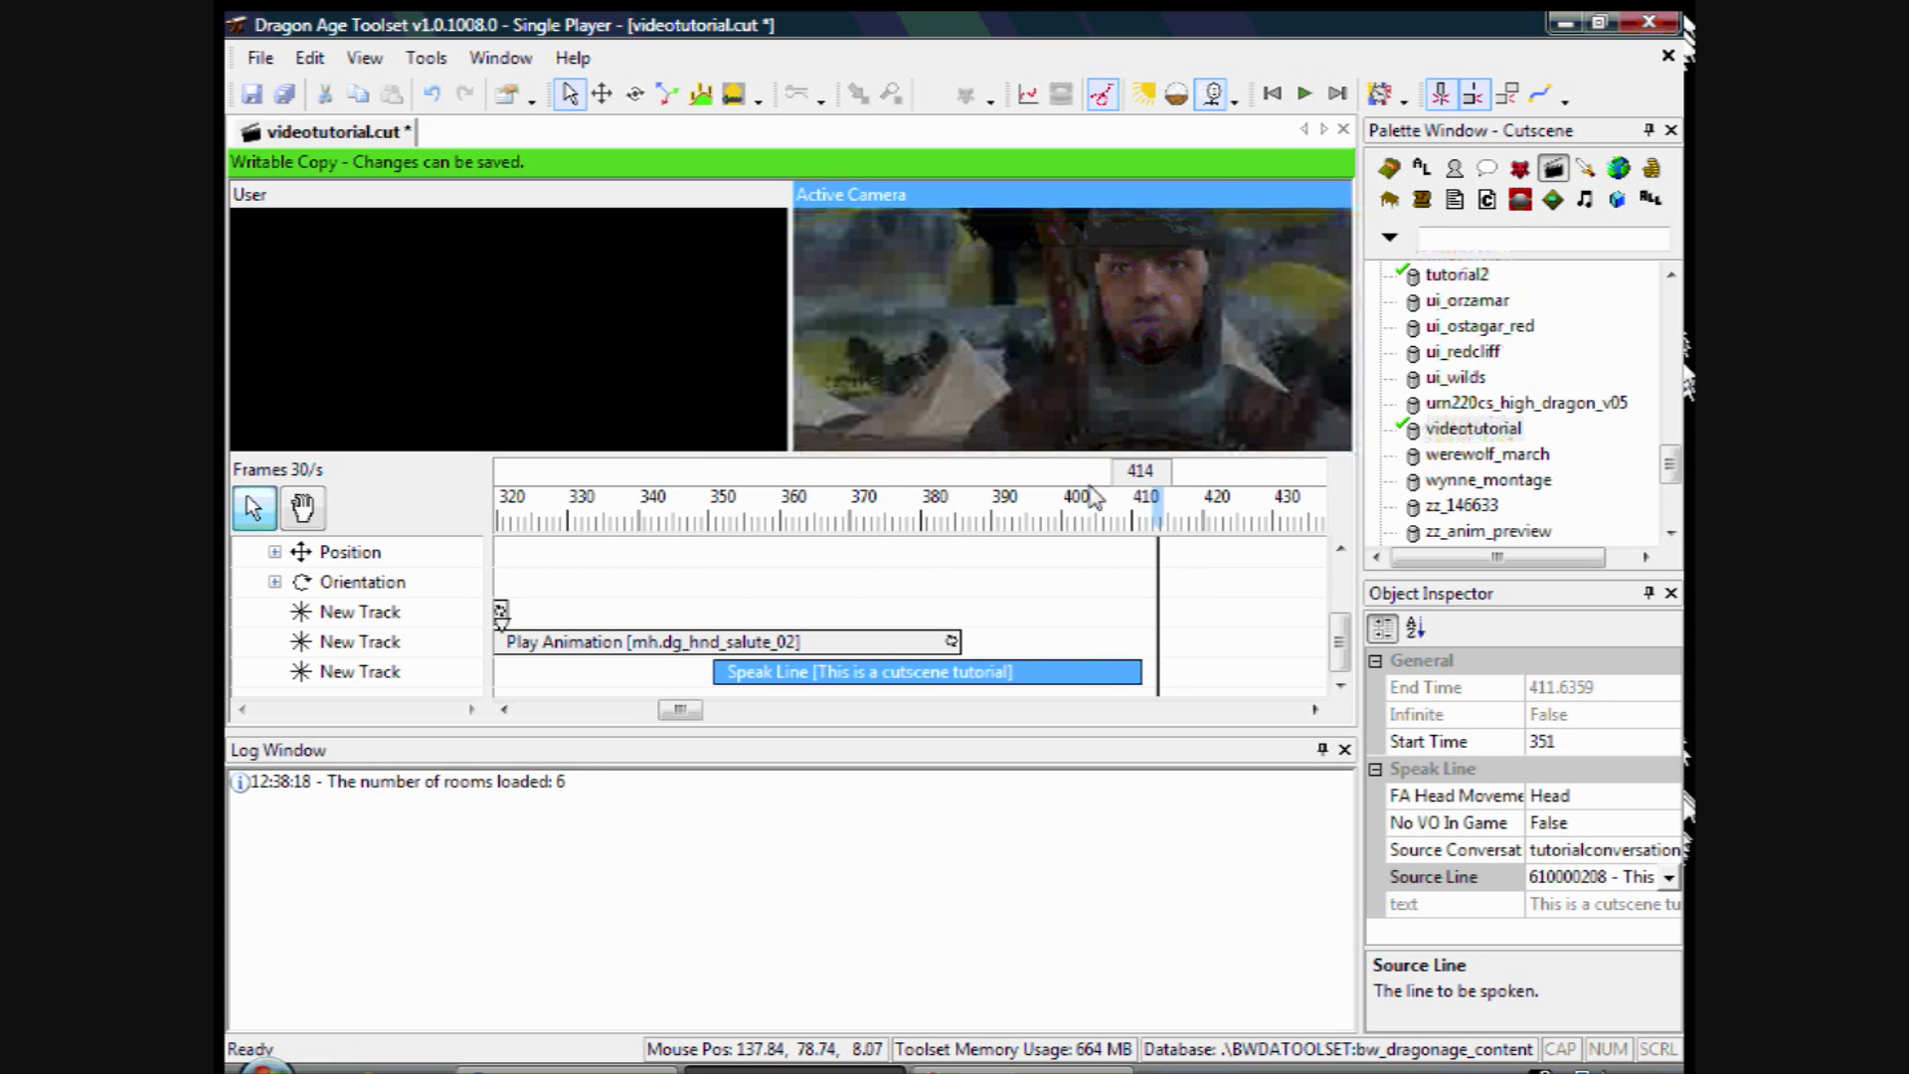
left_click(1083, 523)
left_click(651, 522)
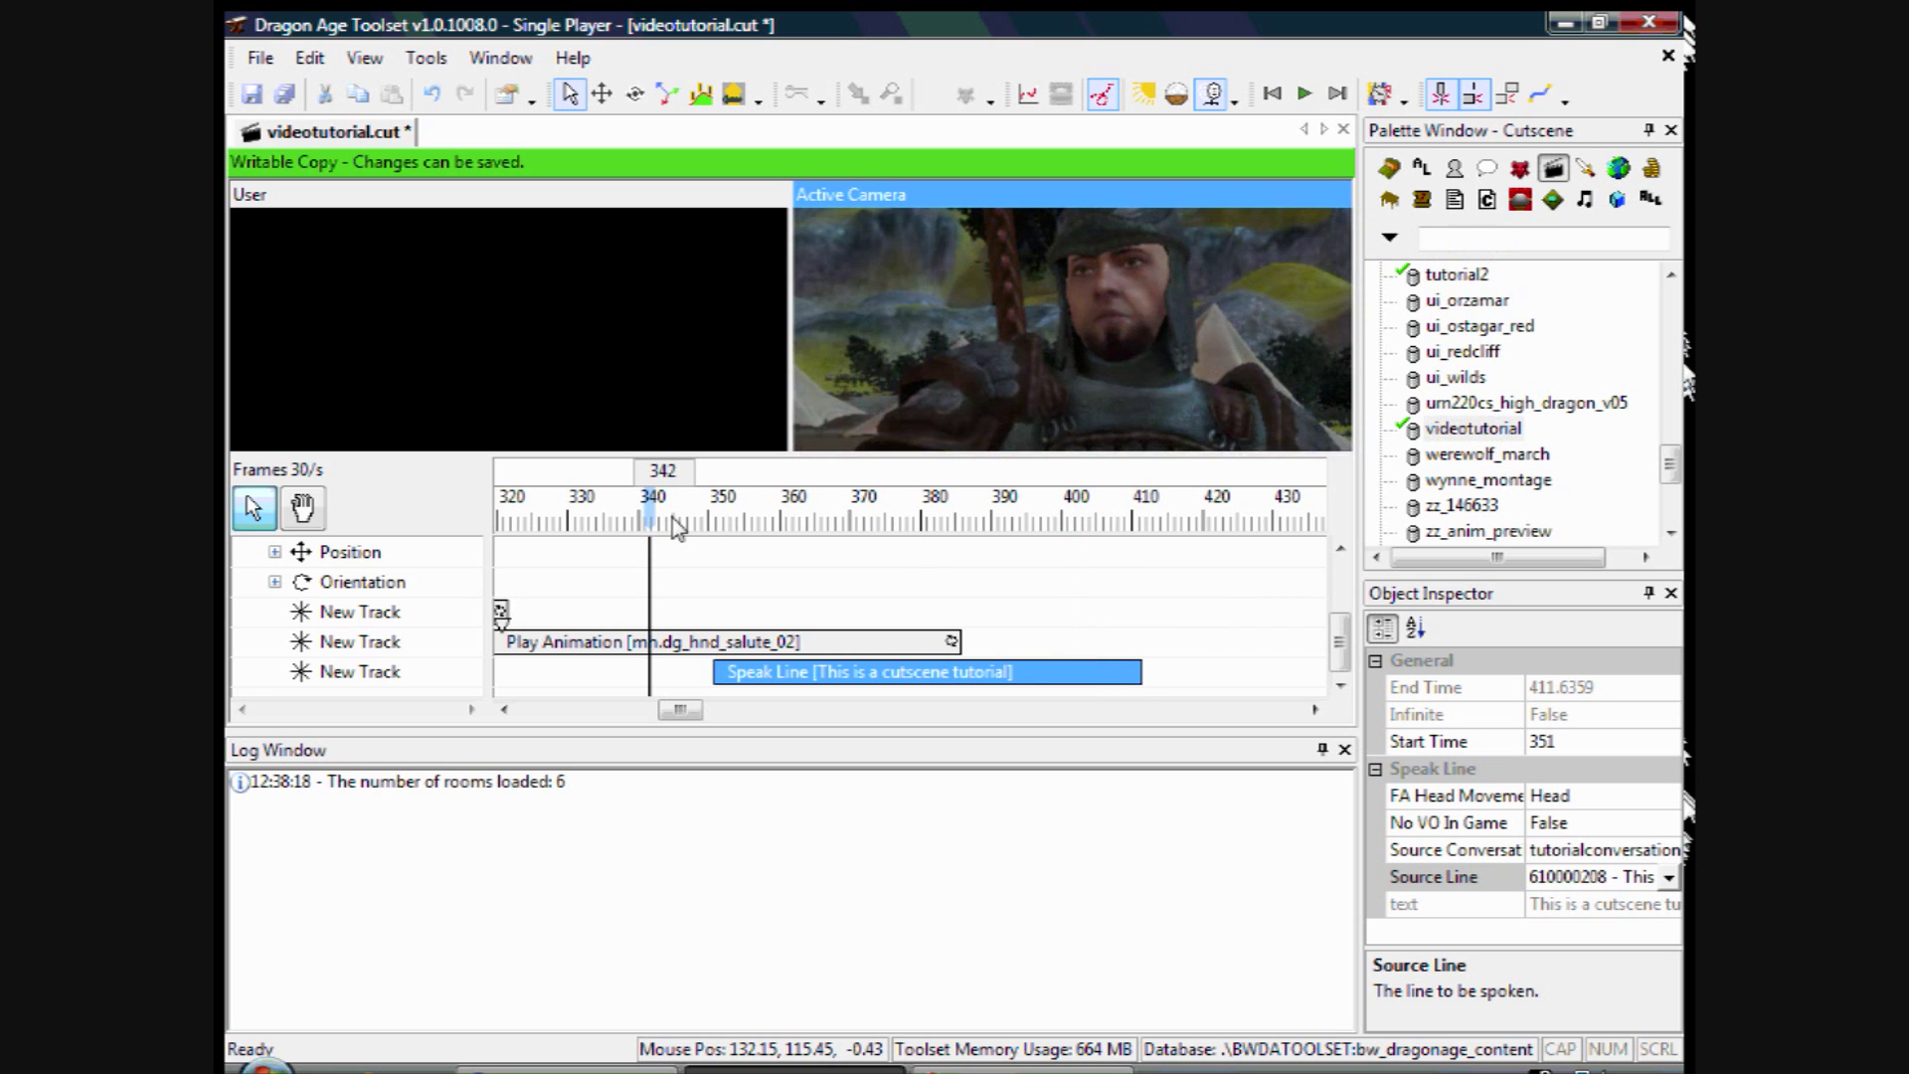